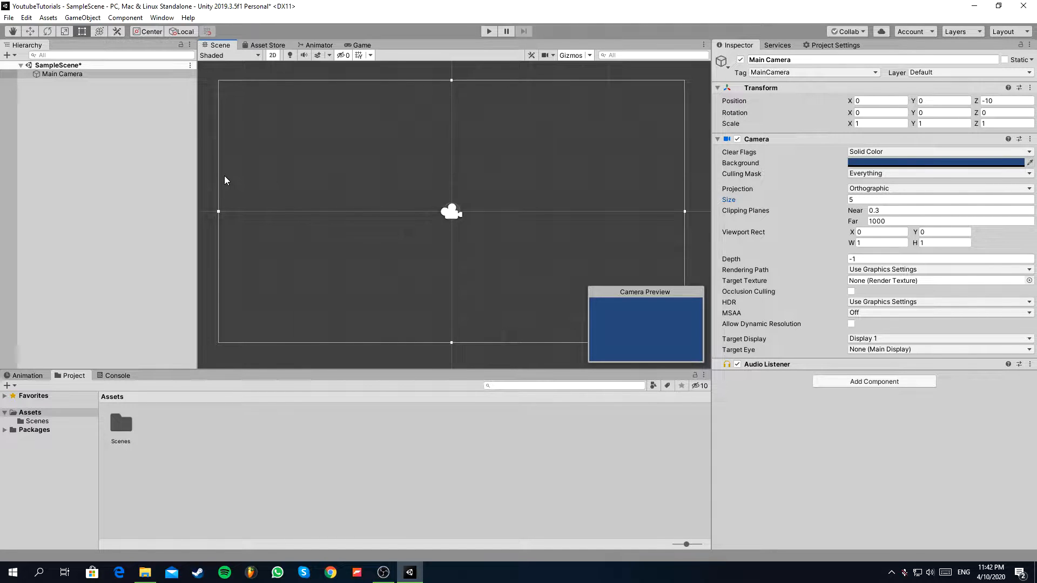
scroll(484, 180, down, 1)
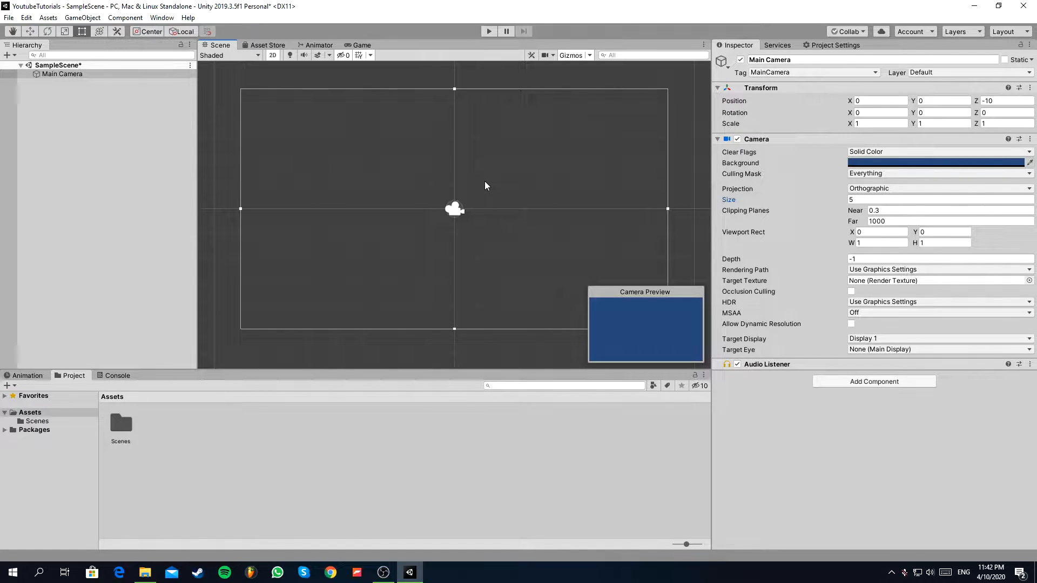
scroll(470, 170, down, 1)
scroll(495, 161, up, 1)
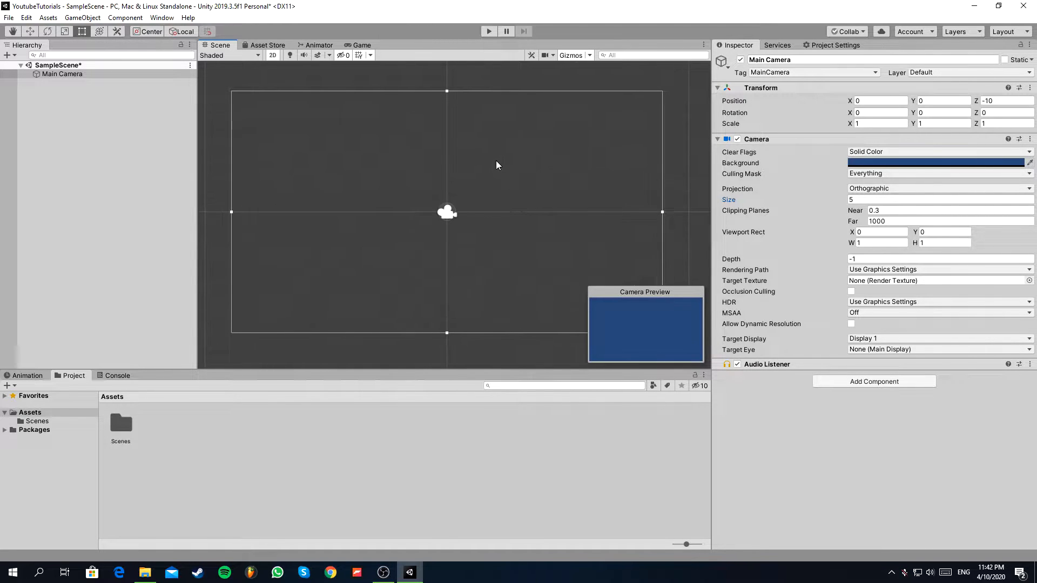
scroll(462, 165, up, 1)
scroll(303, 105, down, 3)
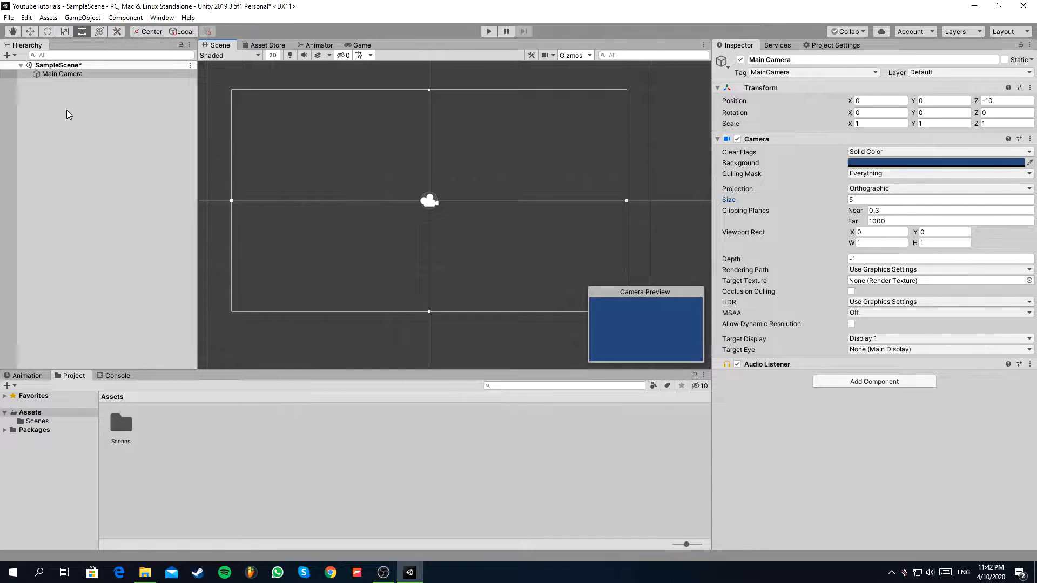
Create an empty game object in the scene and name it Ragdoll.
right_click(67, 90)
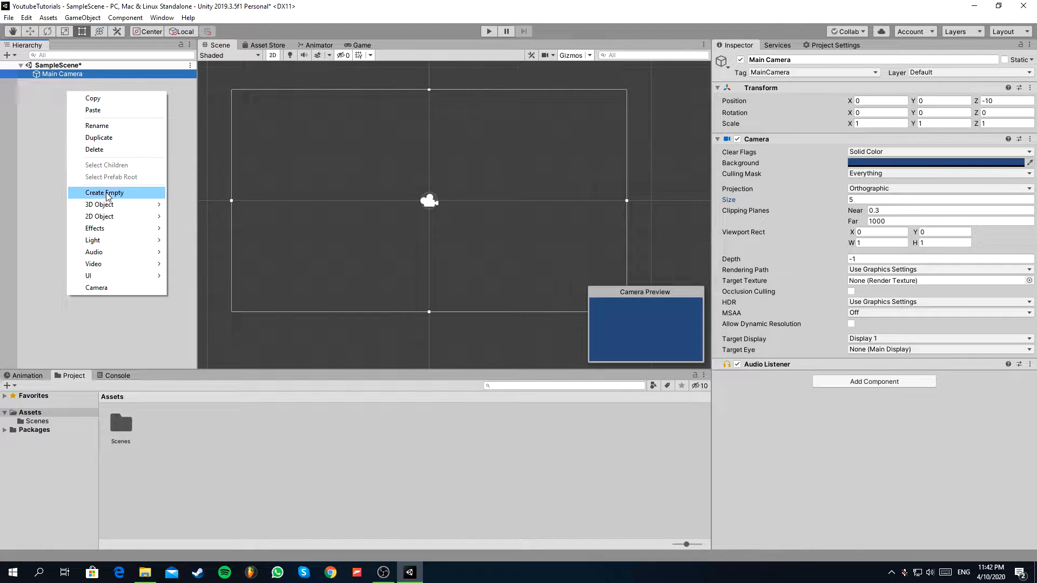
click(107, 194)
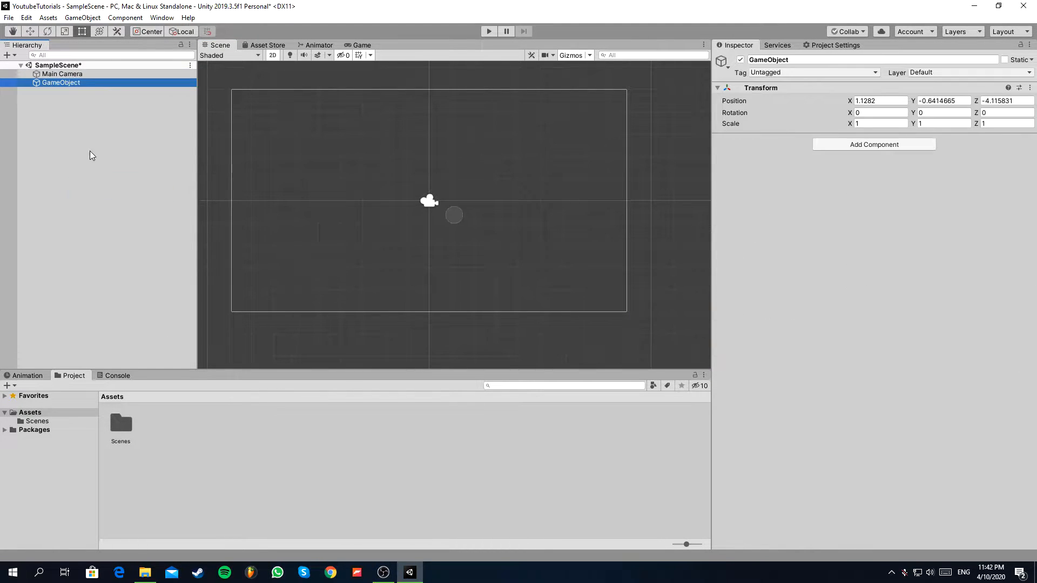
click(789, 61)
drag(789, 62, 702, 56)
text(Rag)
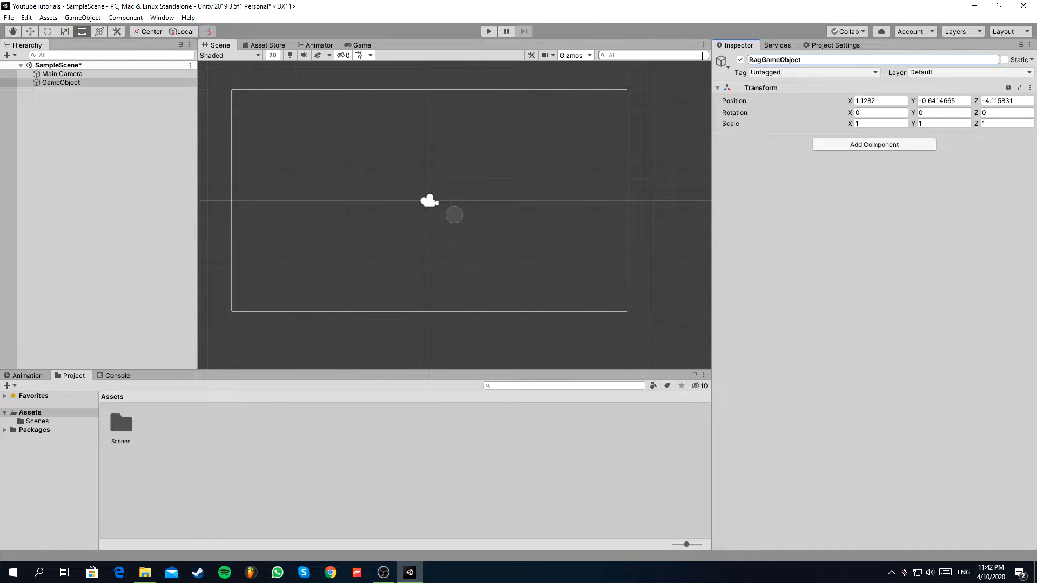
key(shift+End)
key(Delete)
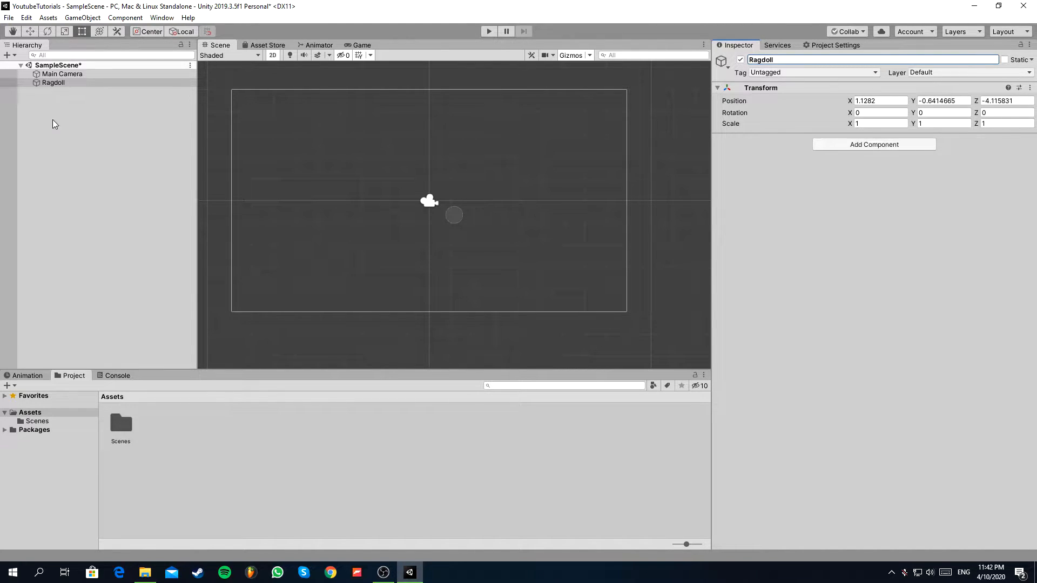
scroll(386, 229, up, 3)
scroll(501, 277, down, 5)
scroll(385, 157, up, 5)
scroll(450, 100, down, 2)
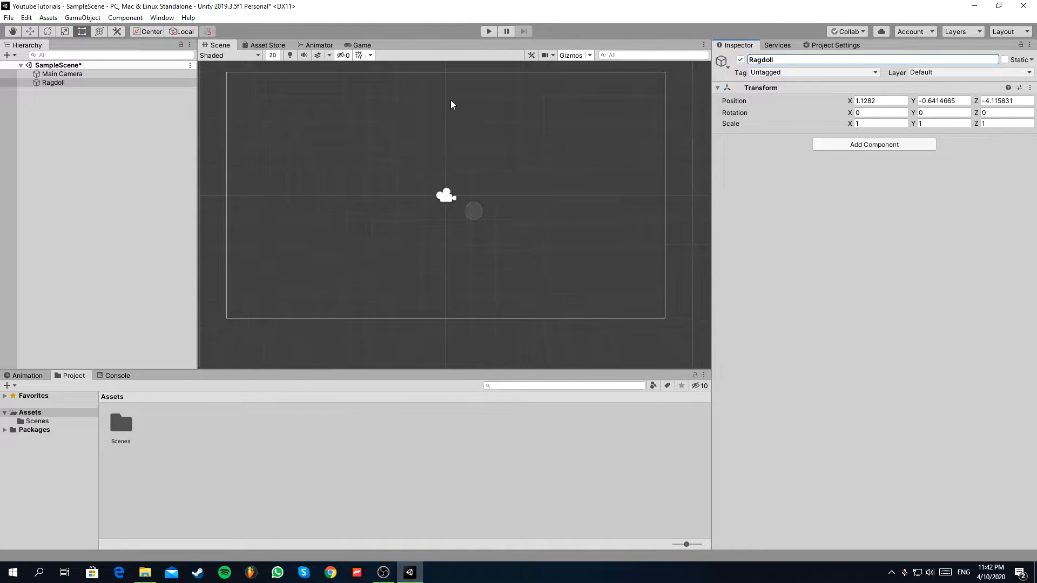
scroll(481, 154, up, 2)
Create a Square sprite asset in the Assets folder.
click(31, 413)
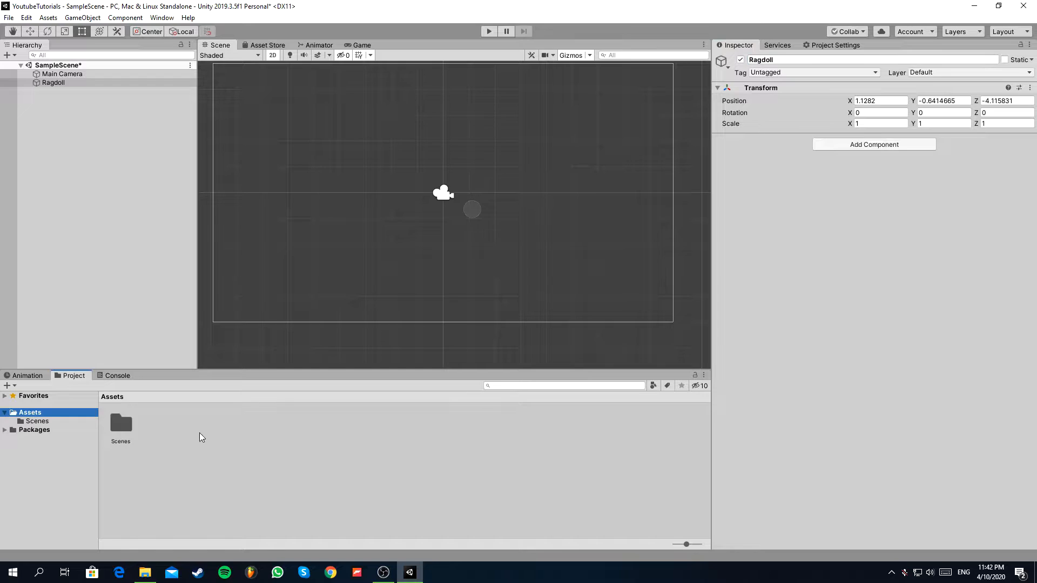
right_click(199, 436)
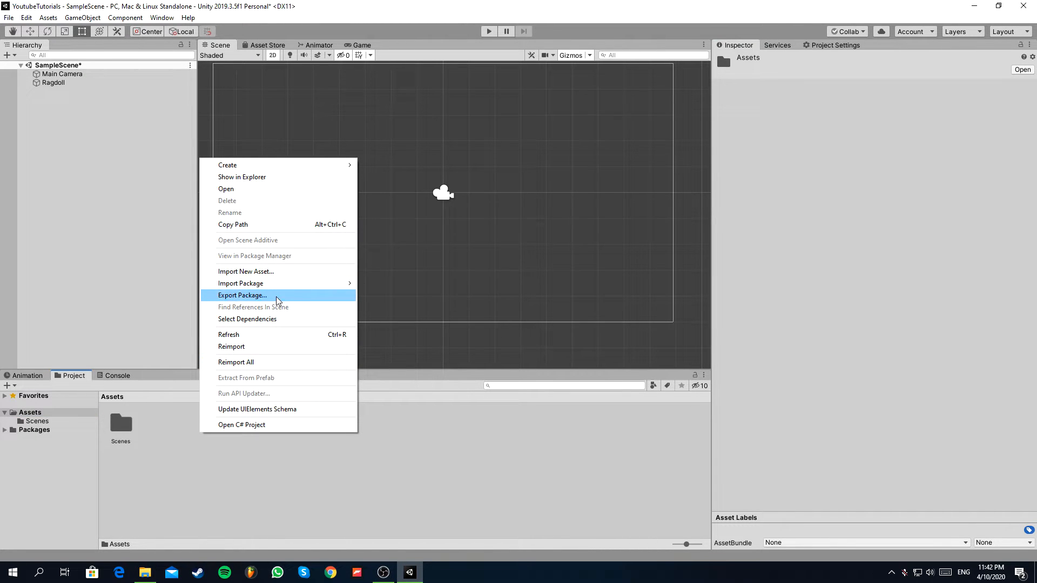
mouse_move(340, 171)
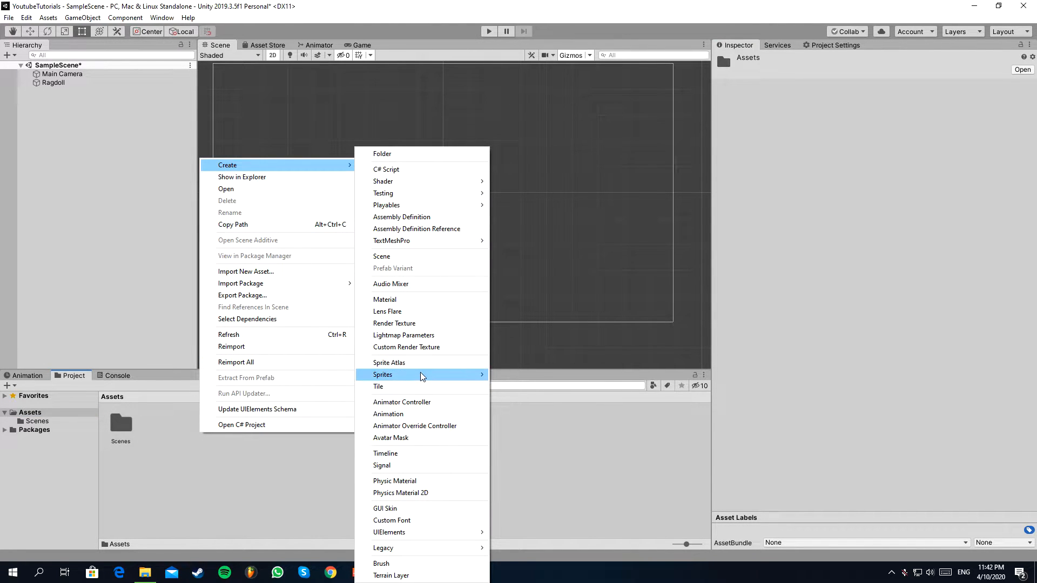
mouse_move(422, 375)
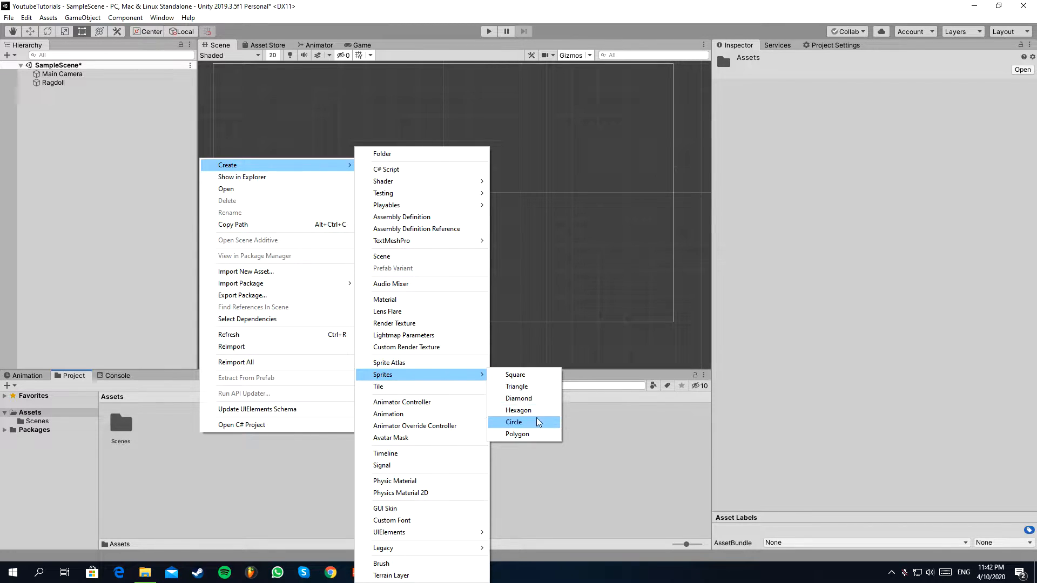
click(537, 376)
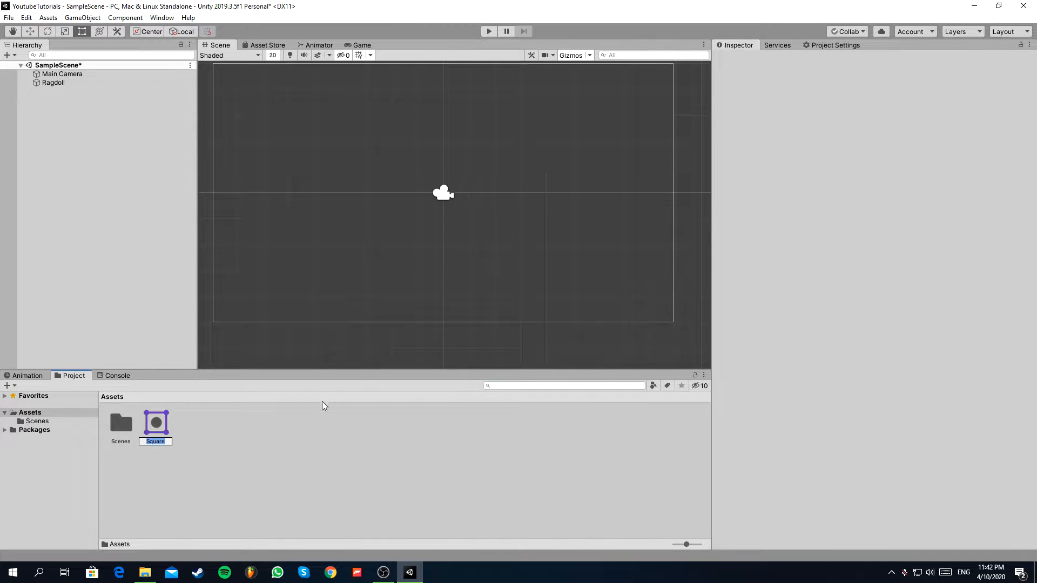
Create a Circle sprite asset in the Assets folder, keeping its default name.
right_click(229, 438)
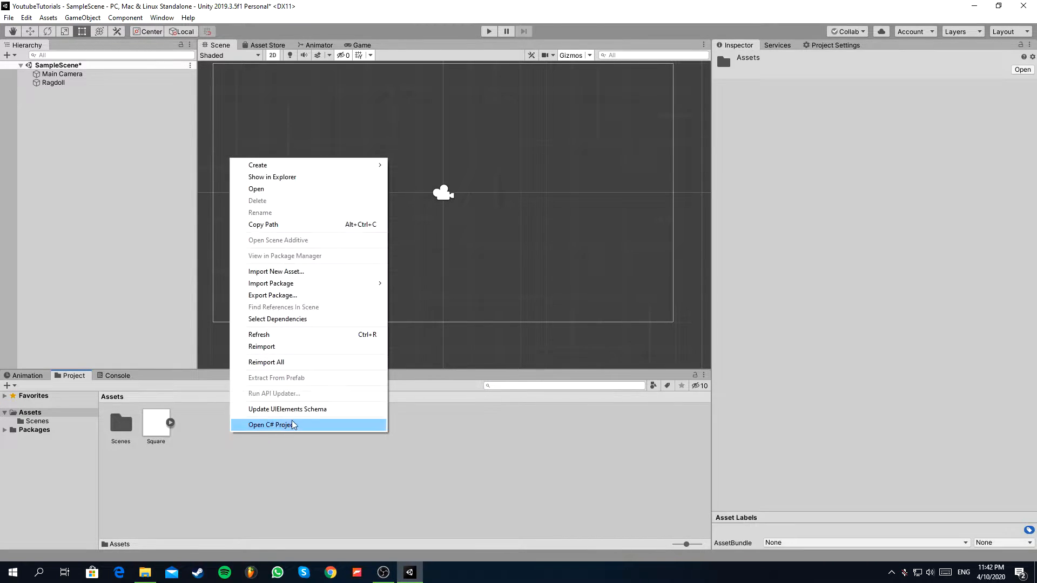
mouse_move(298, 164)
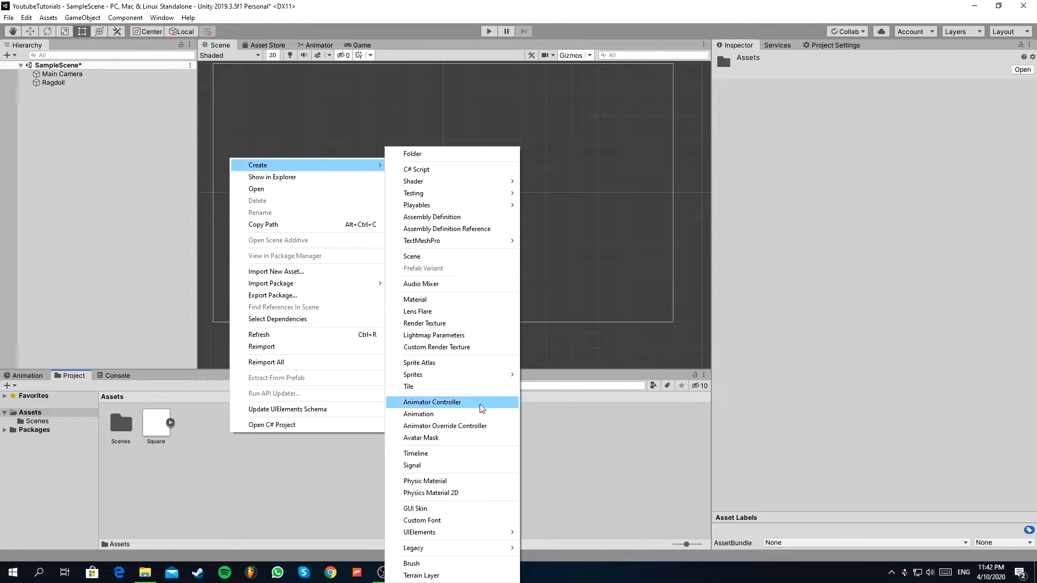
mouse_move(482, 381)
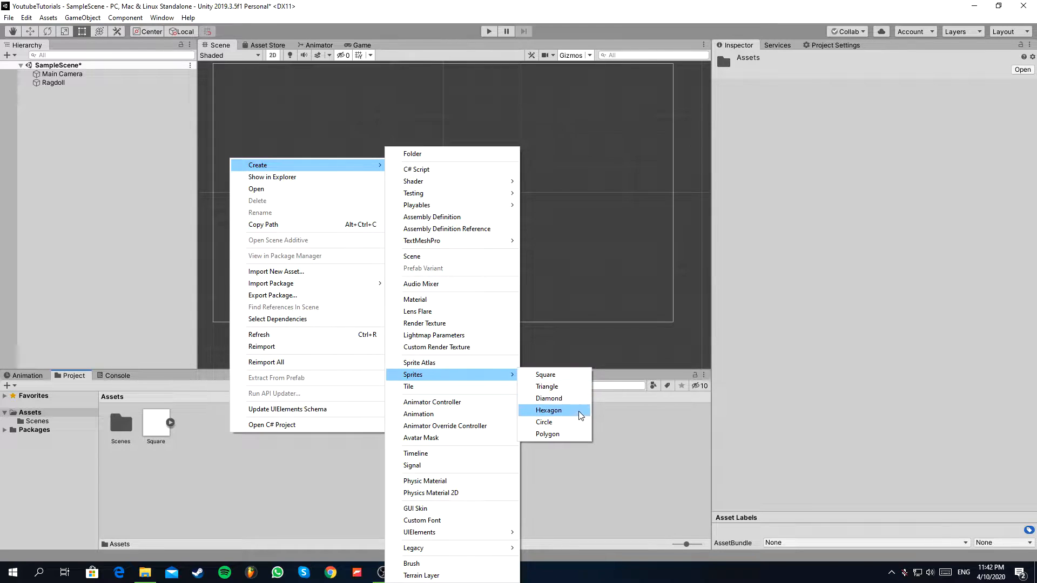
click(568, 423)
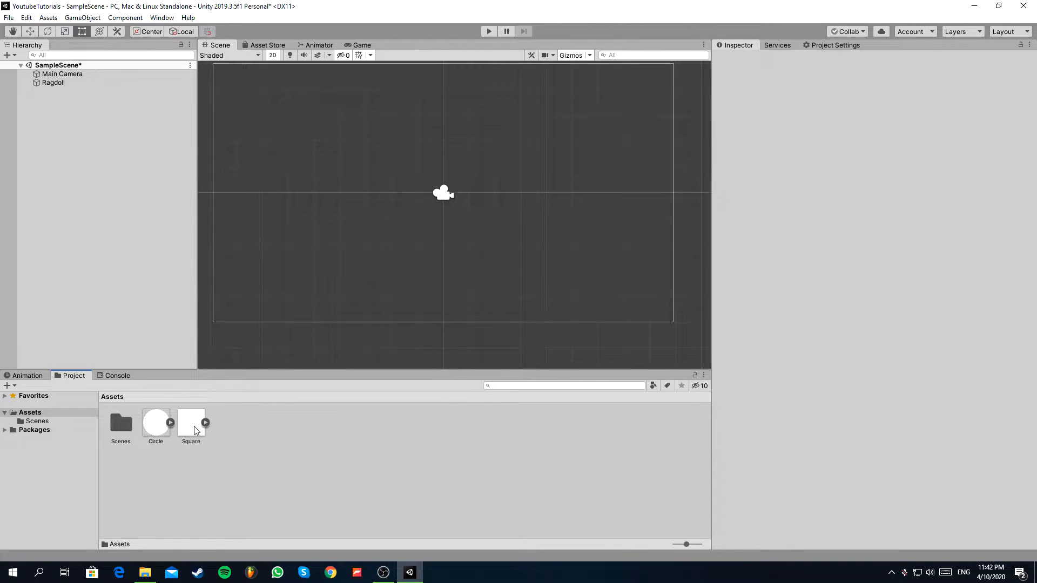
scroll(365, 302, up, 3)
scroll(390, 252, down, 3)
scroll(440, 216, down, 1)
scroll(452, 172, up, 3)
scroll(453, 205, down, 4)
scroll(451, 218, up, 1)
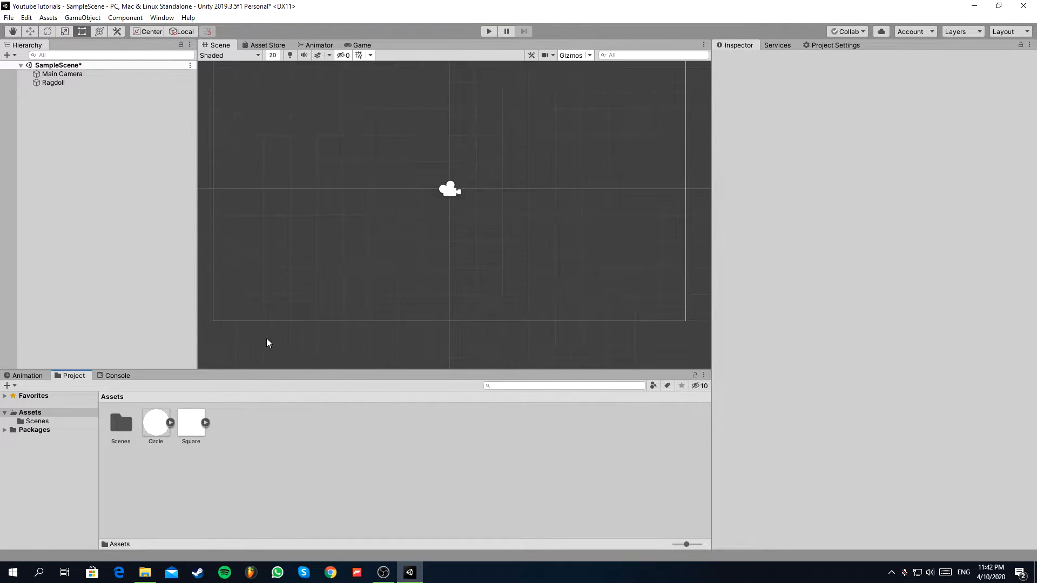
Place the Circle sprite in the scene above the camera and make it a child of Ragdoll.
drag(152, 437, 459, 150)
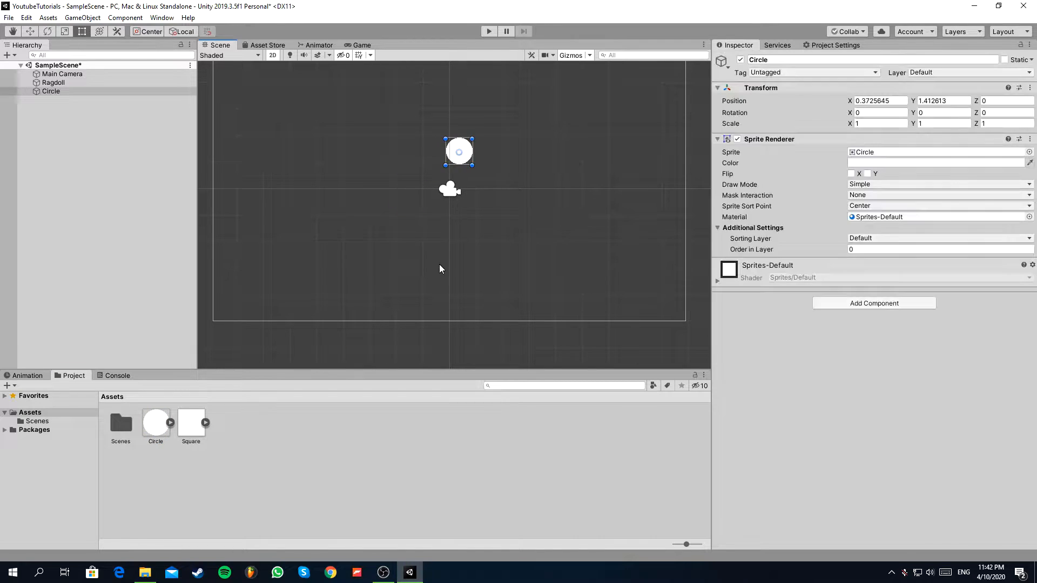
scroll(432, 148, up, 1)
scroll(435, 148, up, 1)
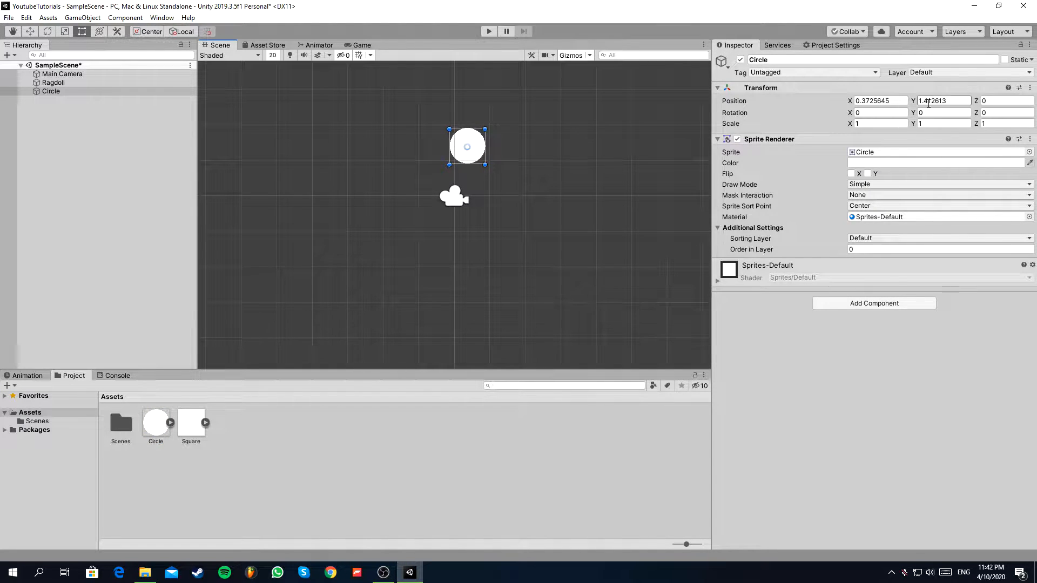
drag(58, 91, 54, 82)
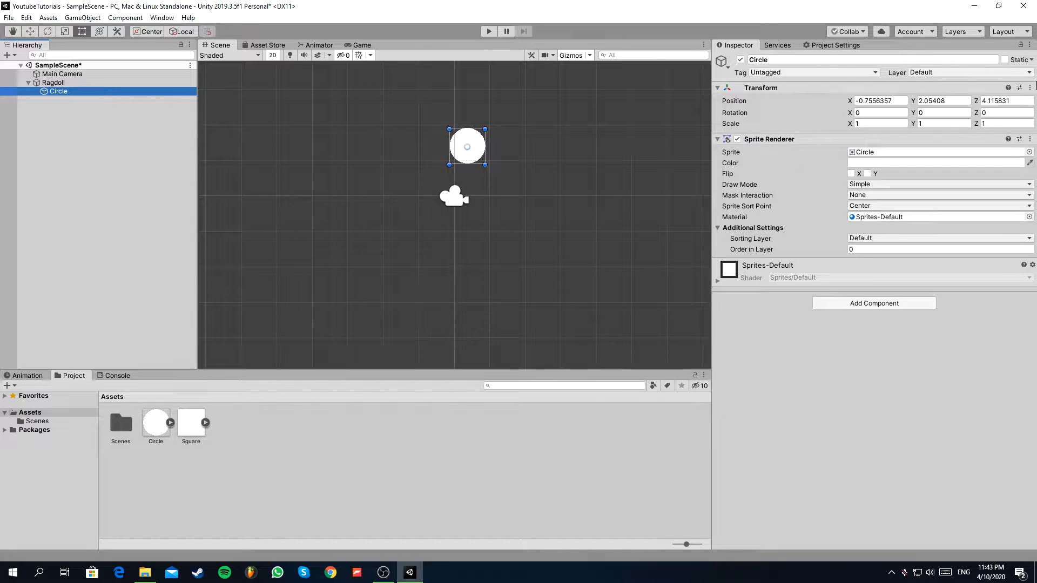
Reset the transforms of both the Circle and its parent Ragdoll object.
click(1030, 88)
click(965, 103)
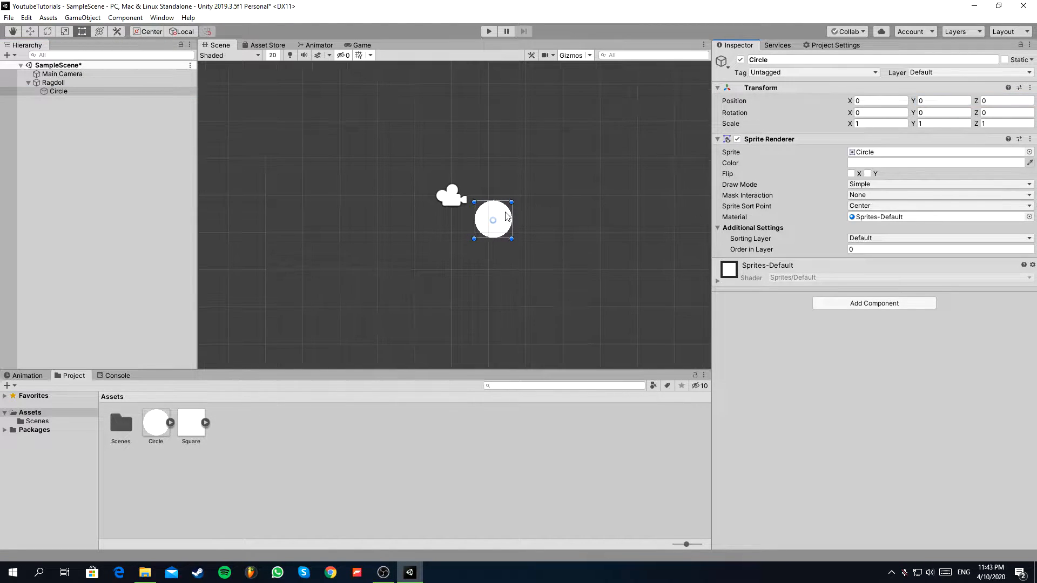
click(80, 82)
click(1029, 88)
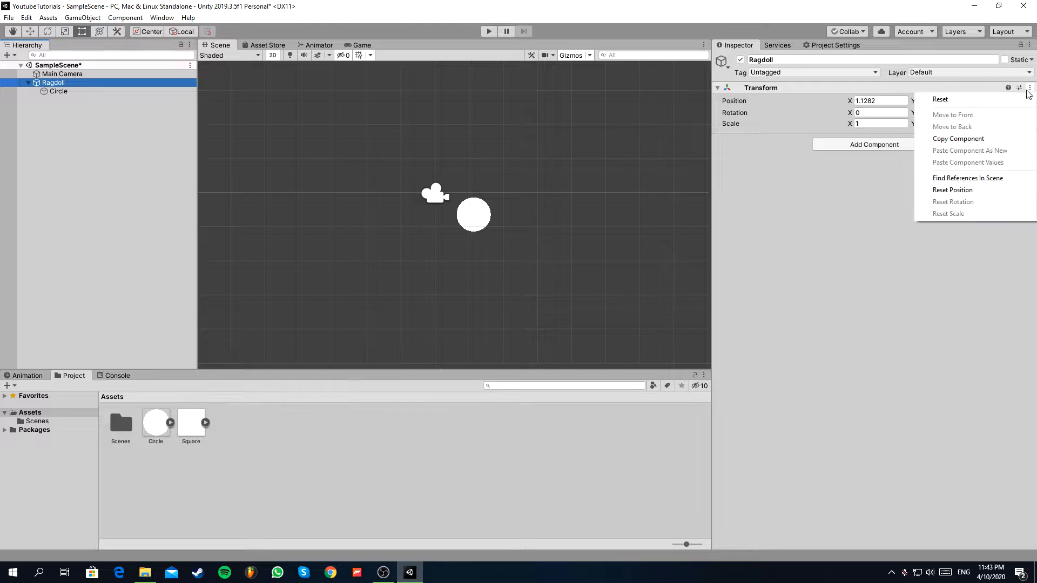
click(965, 102)
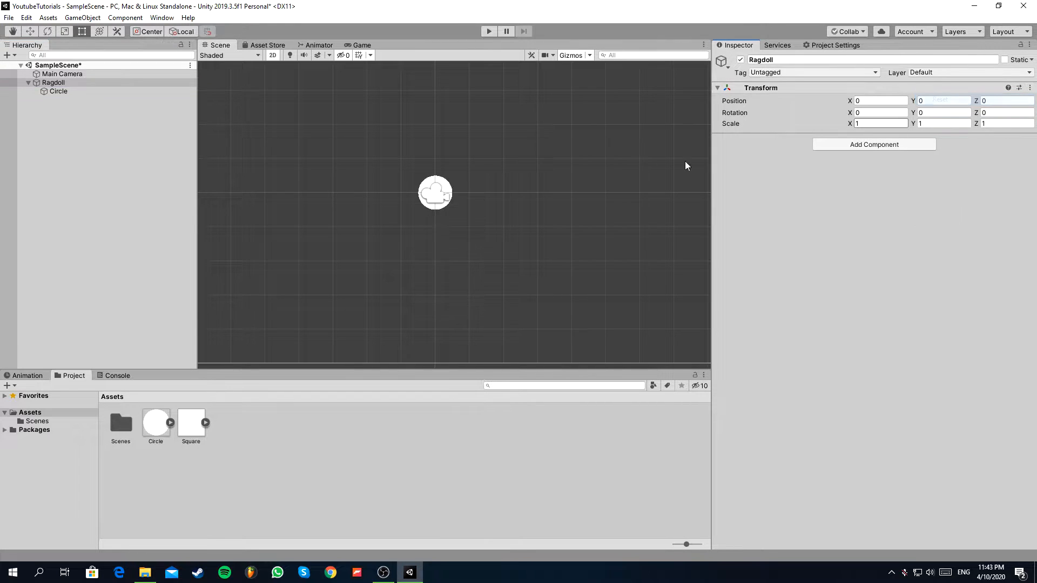
Move the Circle straight up to about Y 0.79 and hide the Main Camera in the scene view.
click(58, 92)
scroll(453, 170, up, 3)
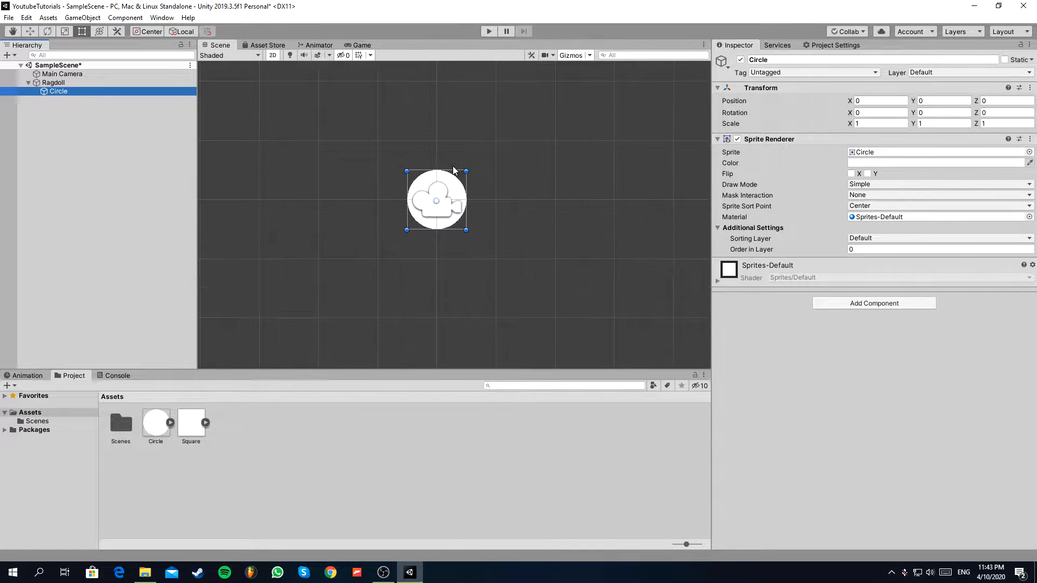
click(31, 34)
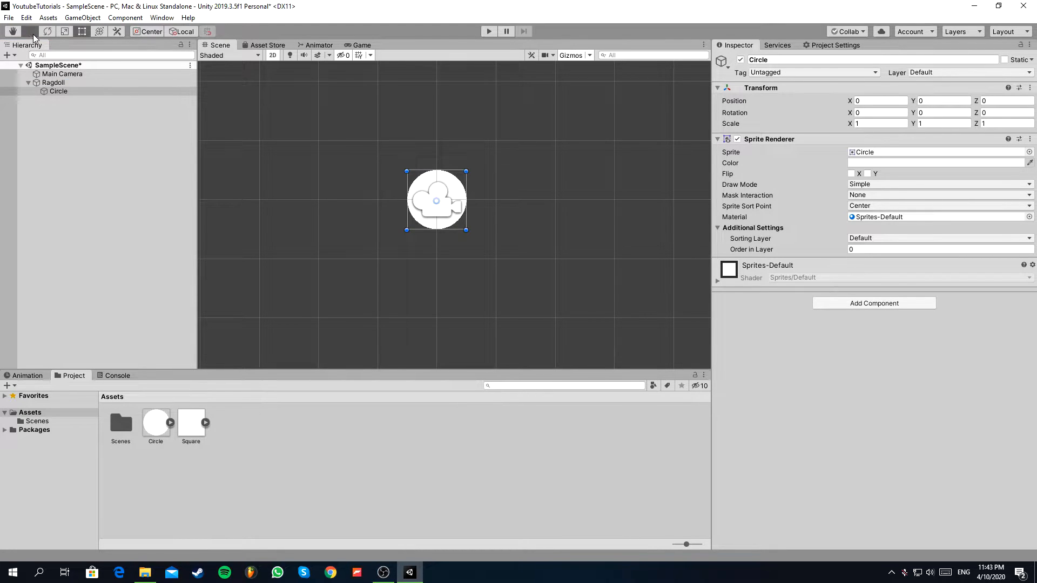
drag(435, 165, 439, 117)
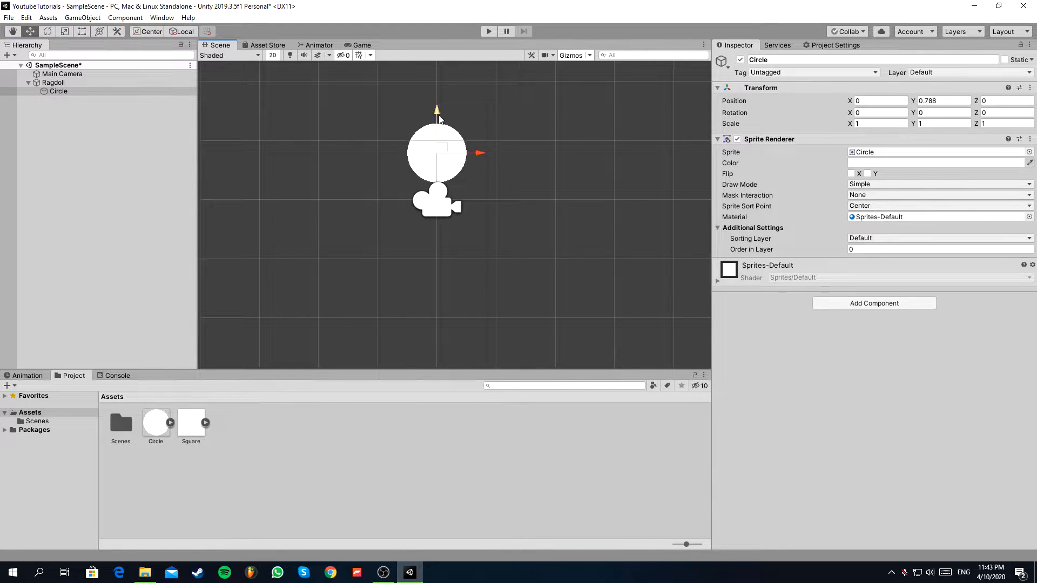
click(5, 74)
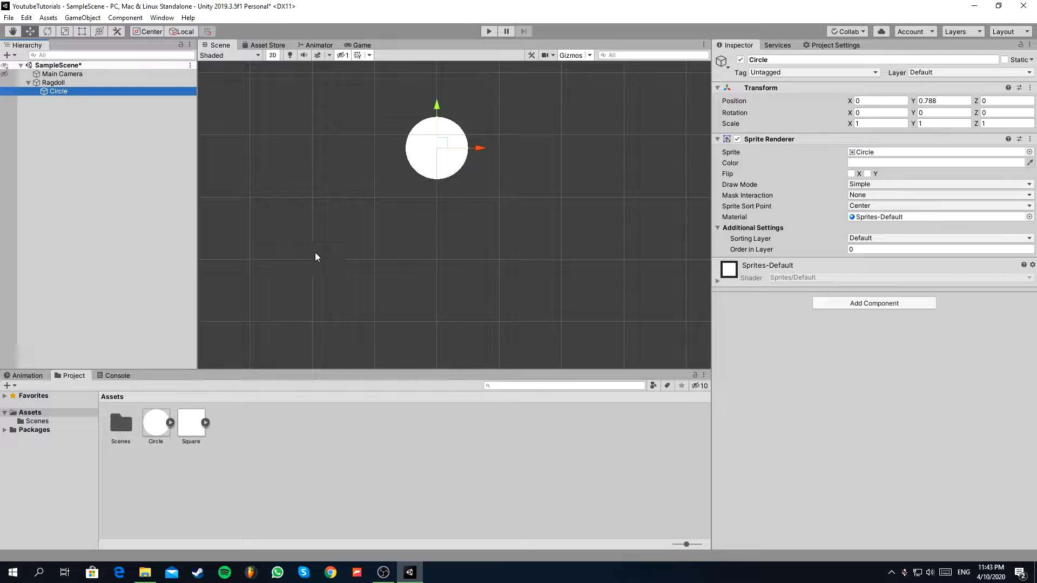
Place the Square sprite below the circle and narrow it to an X scale of about 0.24.
drag(197, 428, 417, 248)
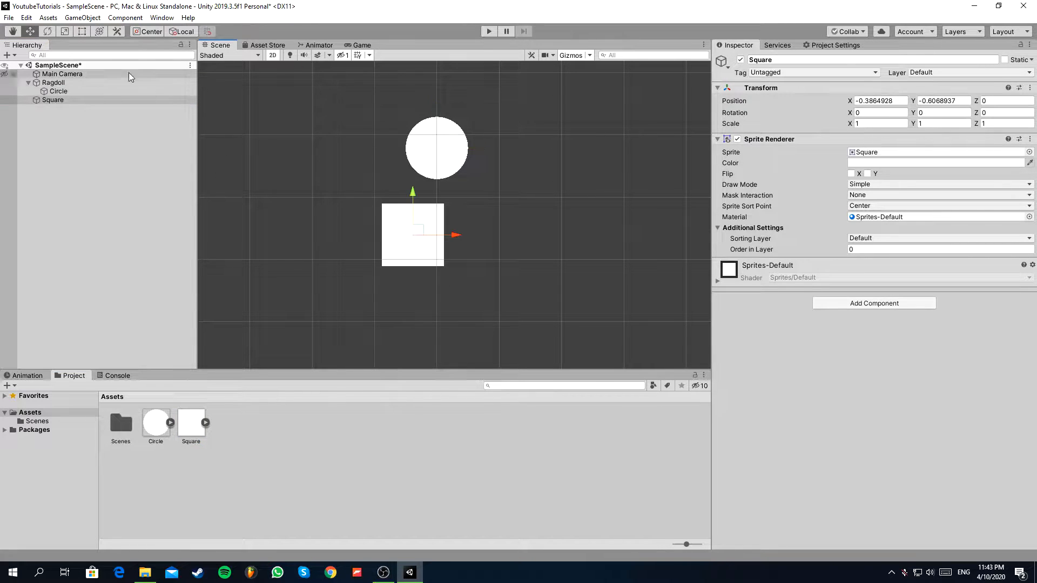
click(81, 31)
mouse_move(442, 241)
middle_down()
mouse_move(407, 233)
mouse_move(443, 235)
middle_up()
alt+drag(445, 231, 420, 231)
Make the Square a child of Ragdoll and move it just under the circle, to about X 0, Y -0.27.
key(w)
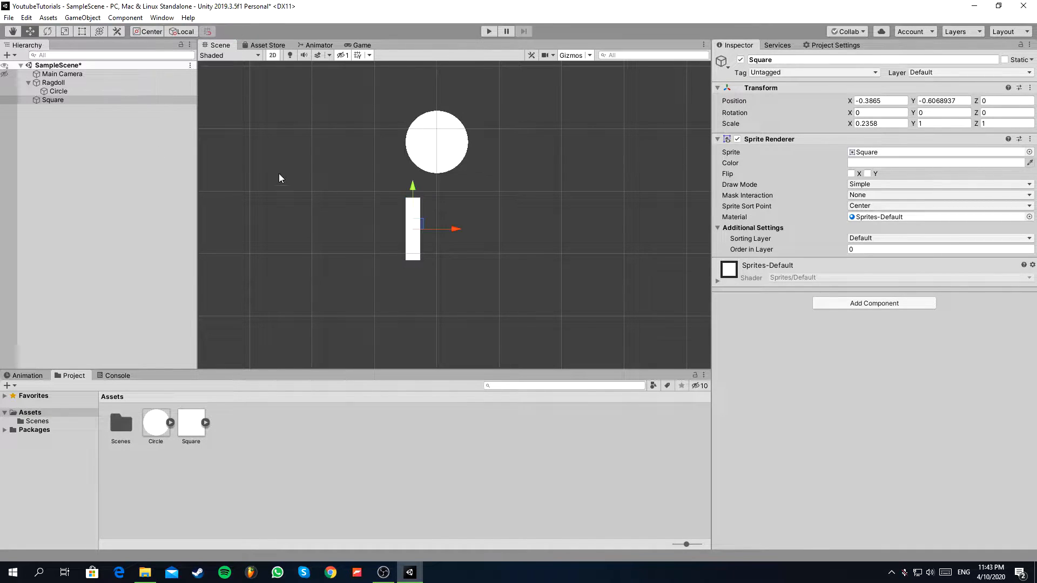
drag(57, 104, 56, 84)
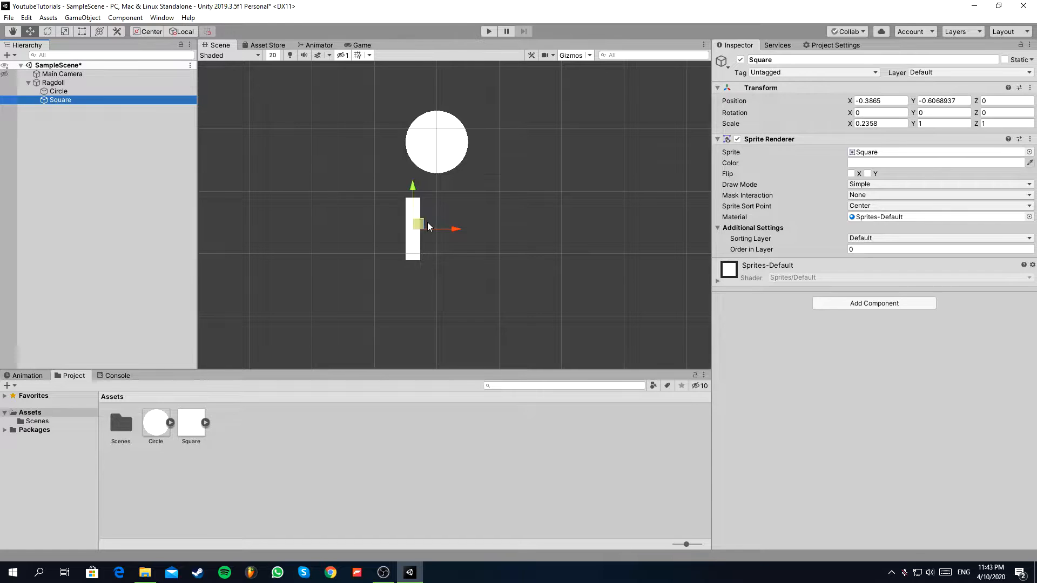
drag(427, 223, 450, 203)
Rename the Circle object to Head and the Square object to Body.
click(58, 92)
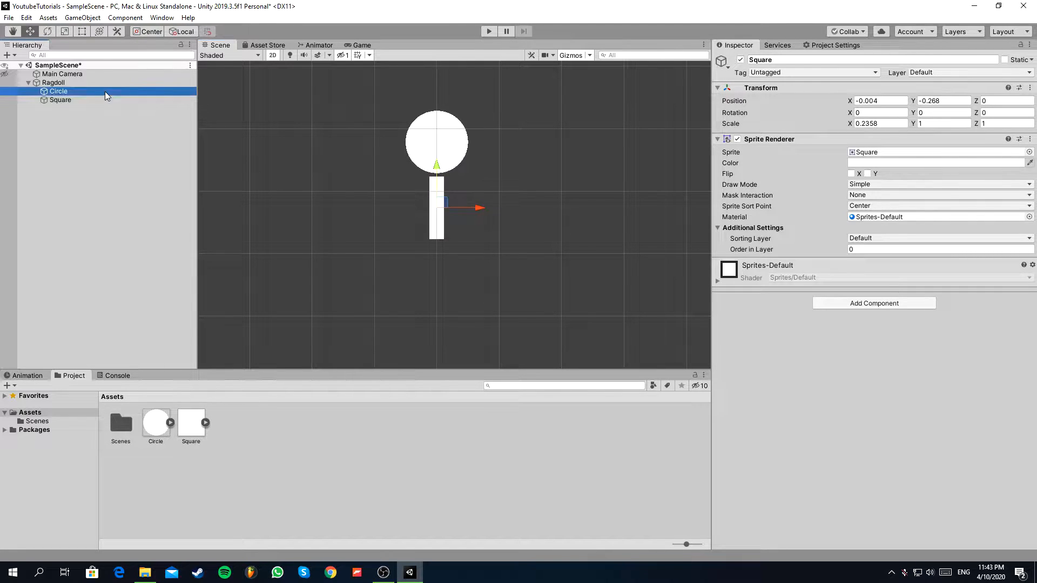
click(783, 59)
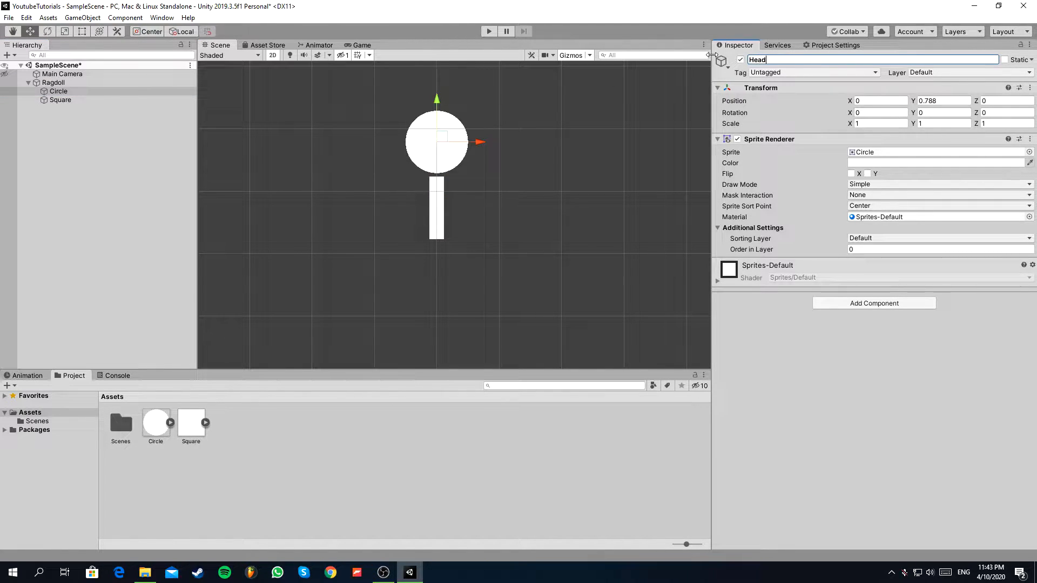
click(128, 100)
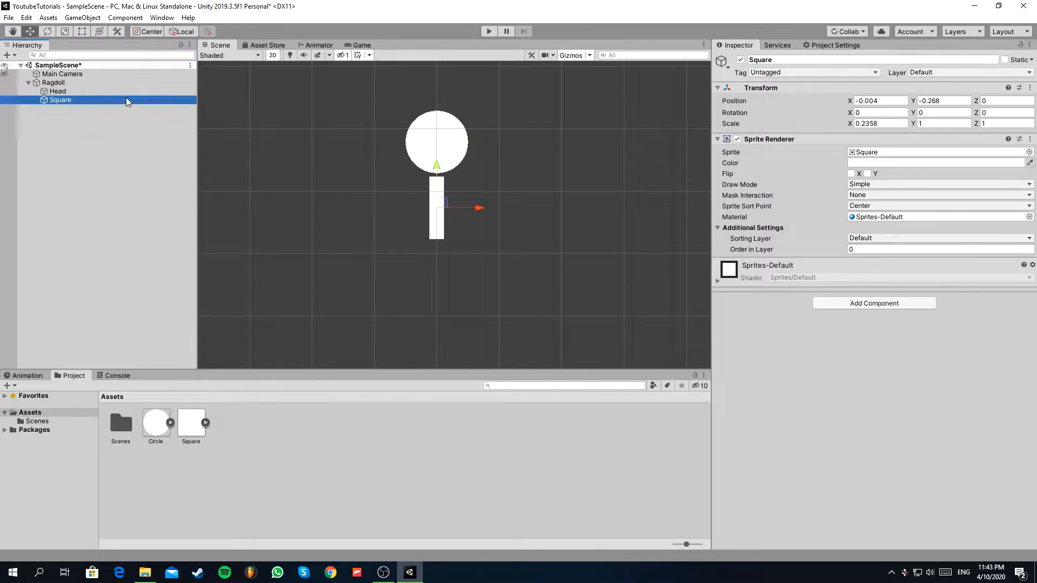
click(749, 60)
text(Body)
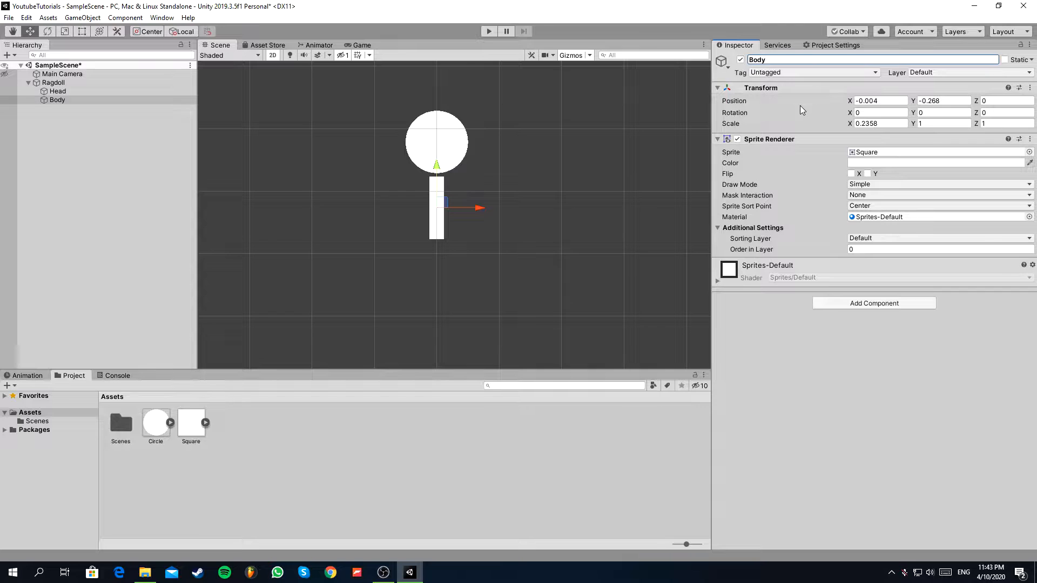
Set the Body's X position to 0 and stretch its lower end down to a Y scale of about 1.26.
click(845, 104)
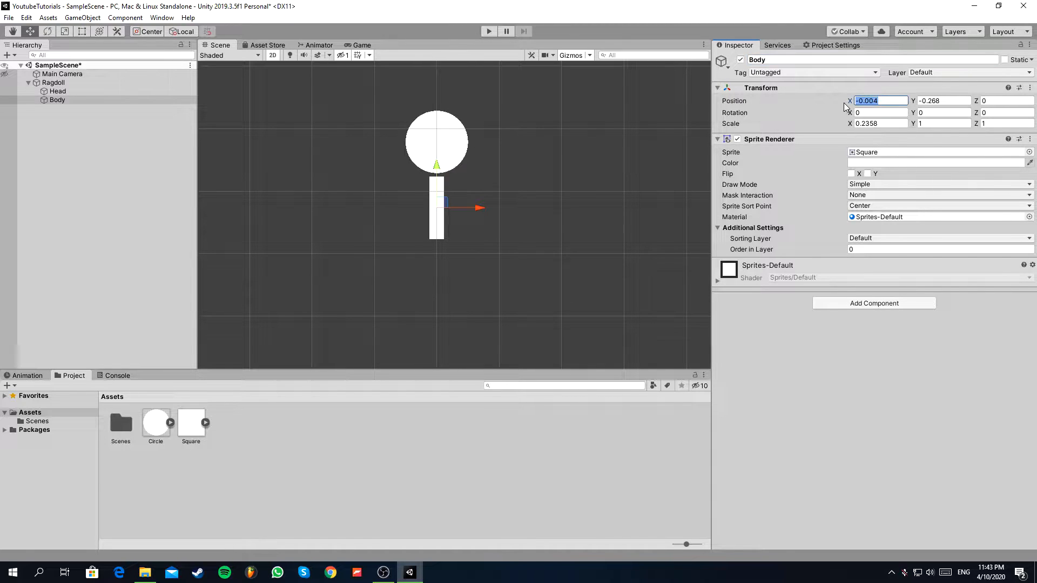
text(0)
click(67, 104)
click(63, 99)
click(85, 31)
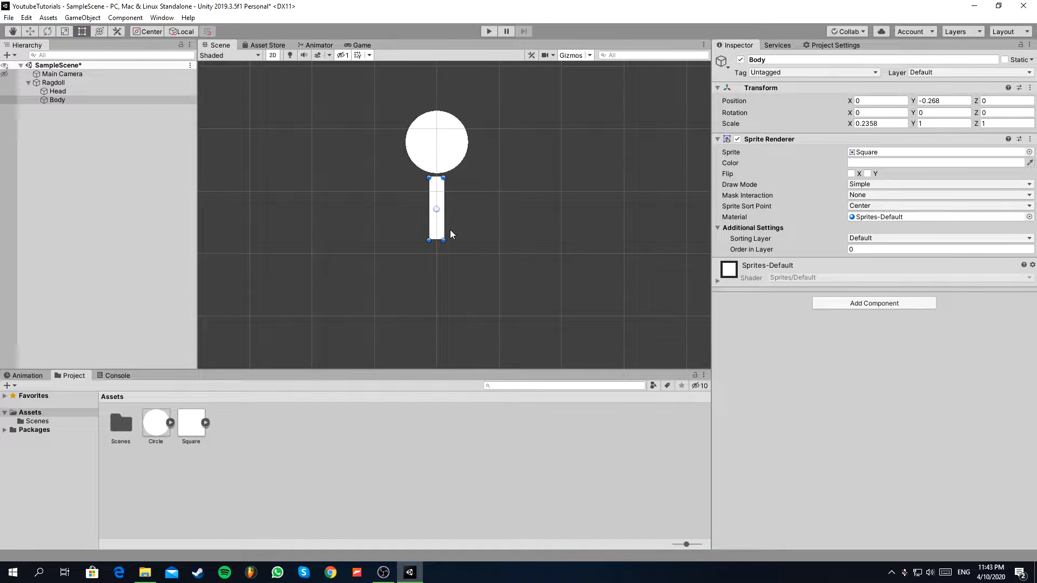
drag(439, 240, 438, 251)
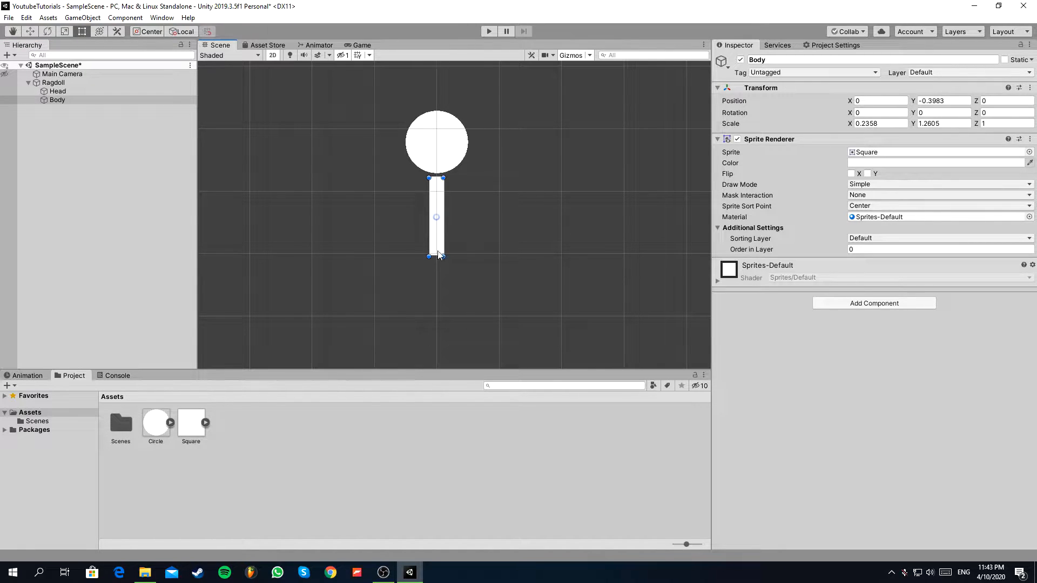
Duplicate the Body object and rename the copy UpperLeftArm.
click(88, 101)
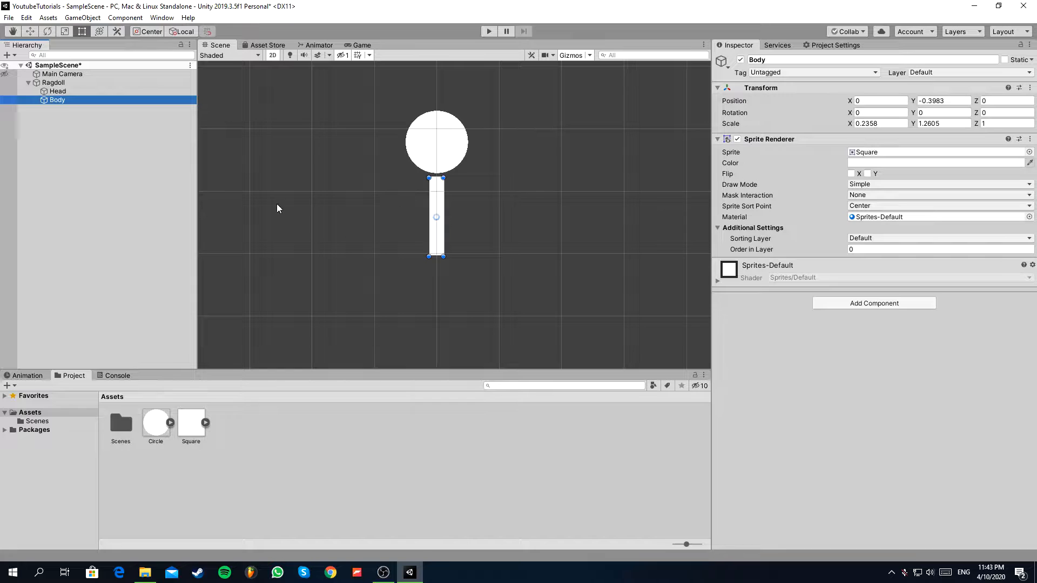
key(ctrl+d)
click(781, 60)
drag(781, 60, 721, 62)
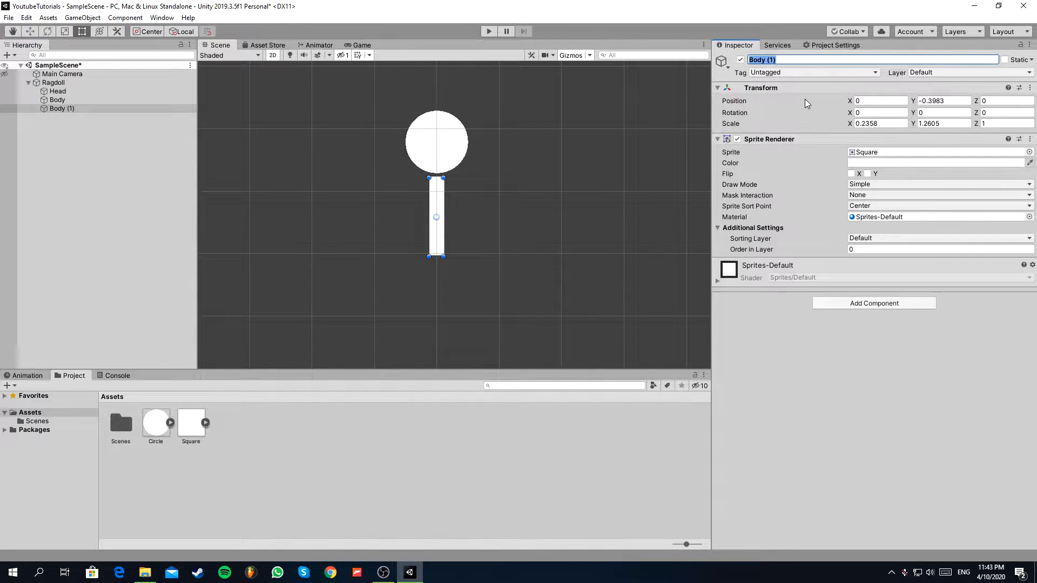
text(U)
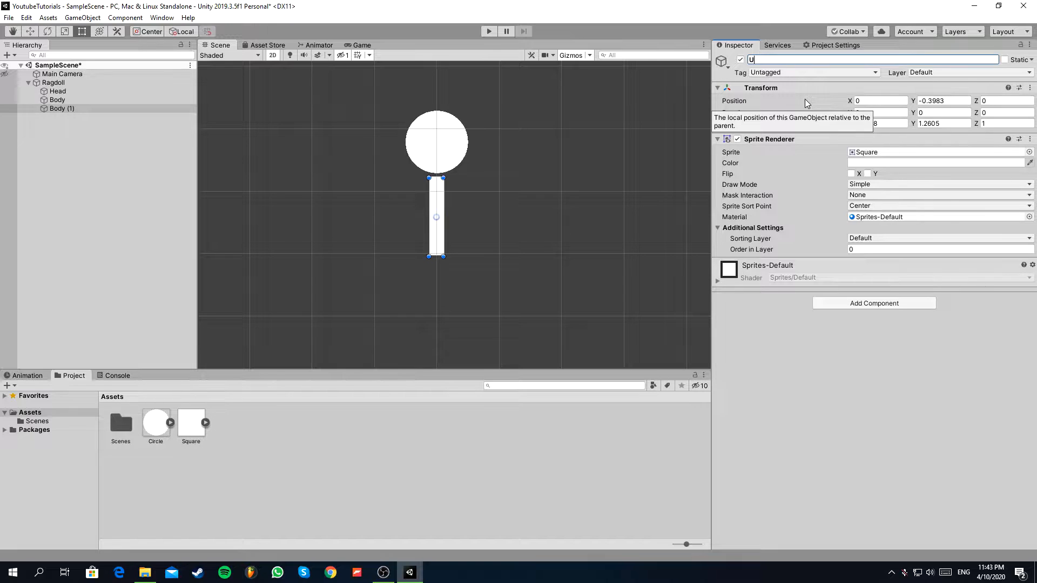
text(pperLeftArm)
key(Return)
Turn UpperLeftArm horizontal with a Z rotation of 90.
click(89, 109)
key(w)
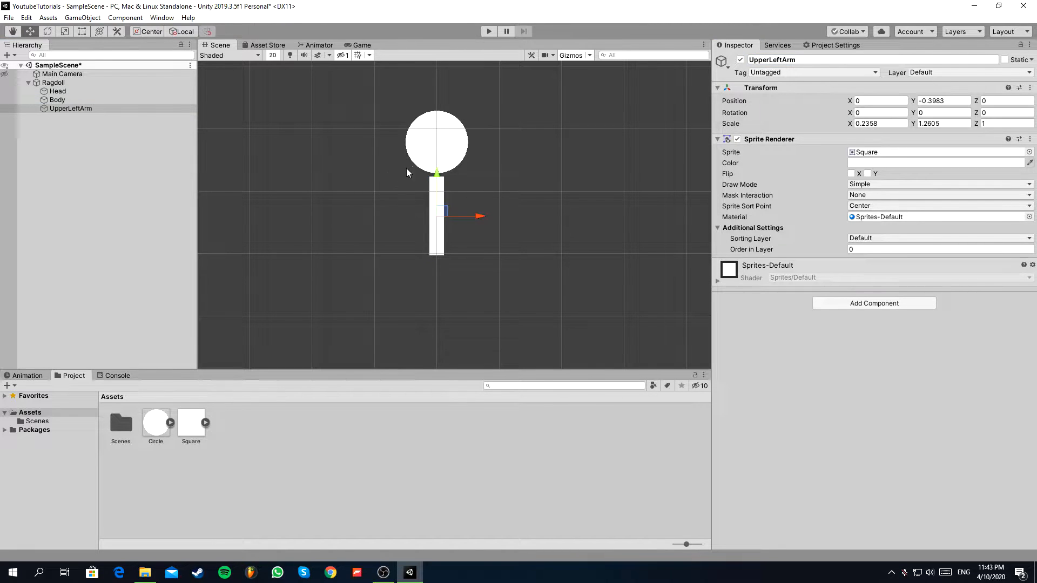
click(147, 32)
click(54, 31)
drag(444, 172, 526, 213)
drag(461, 220, 476, 263)
key(z)
key(ctrl+z)
click(1004, 112)
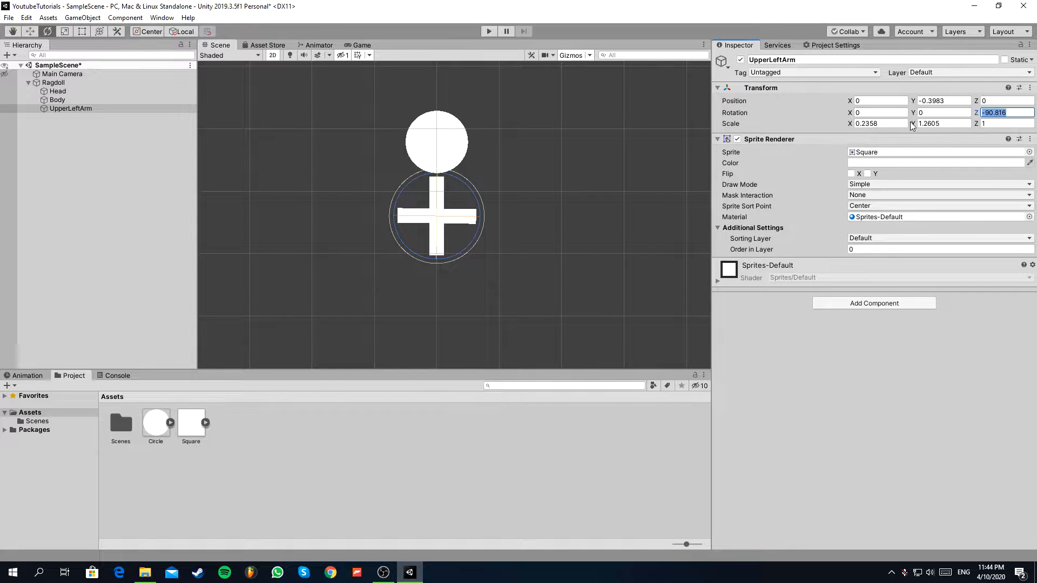
text(90)
key(Return)
key(w)
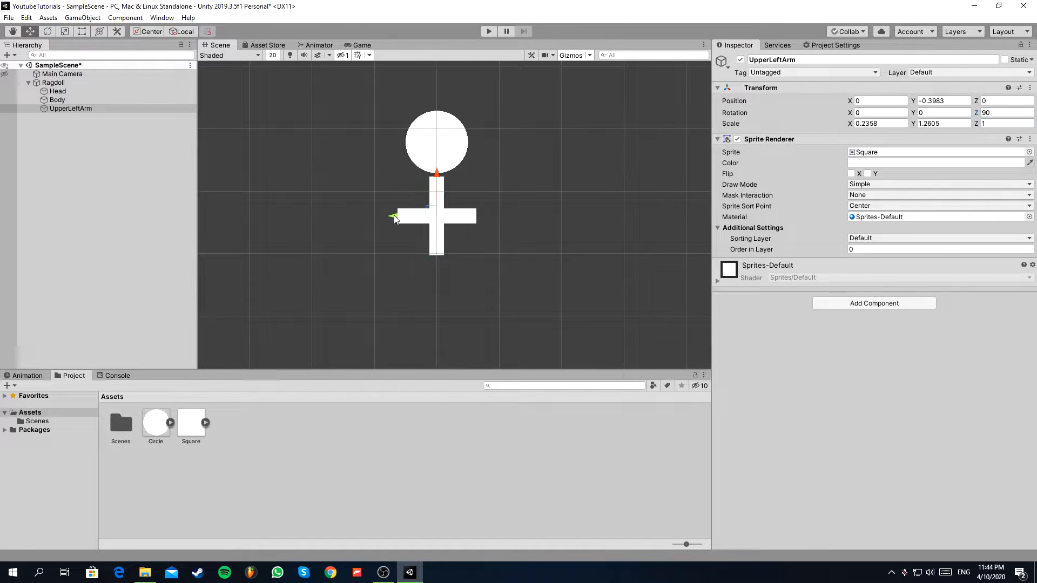
Shrink UpperLeftArm to a scale of about 0.15 by 0.87 and place it left of the body's upper end, about X -0.57, Y 0.16.
drag(433, 214, 377, 185)
key(t)
key(w)
Duplicate UpperLeftArm and rename the copy LowerLeftArm.
click(90, 109)
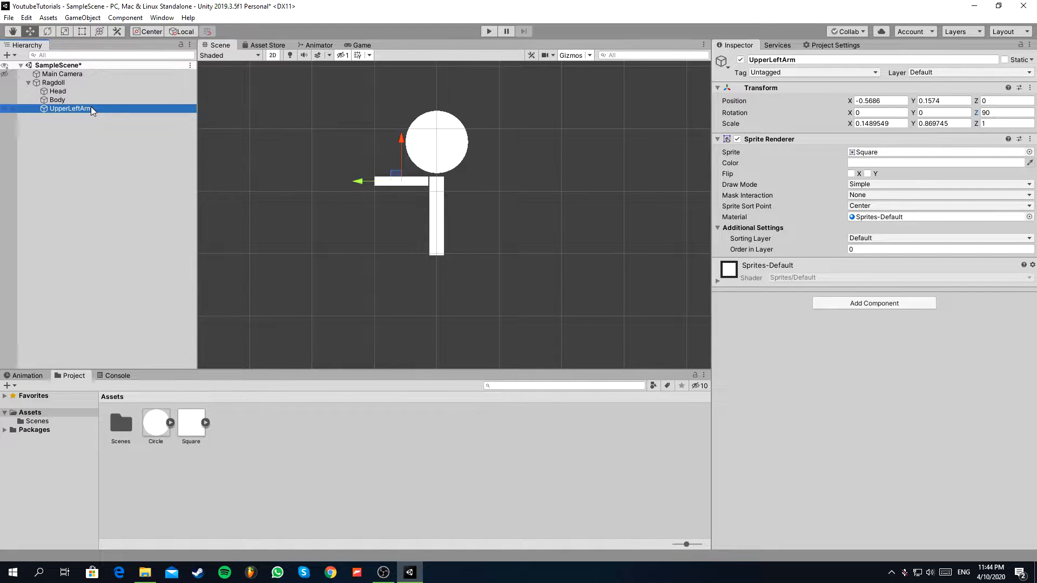
key(ctrl+d)
click(802, 60)
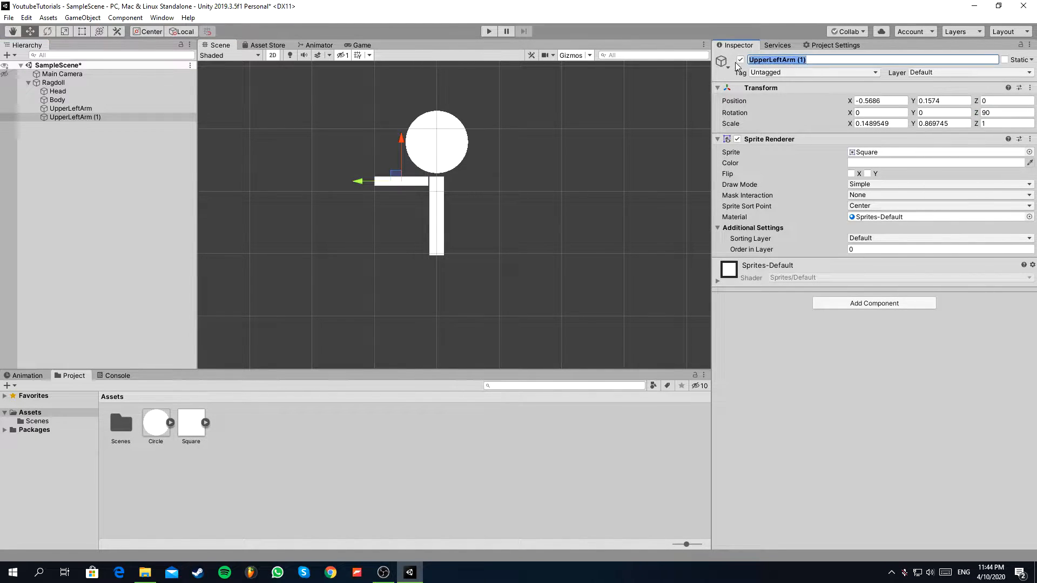
text(LowerLef)
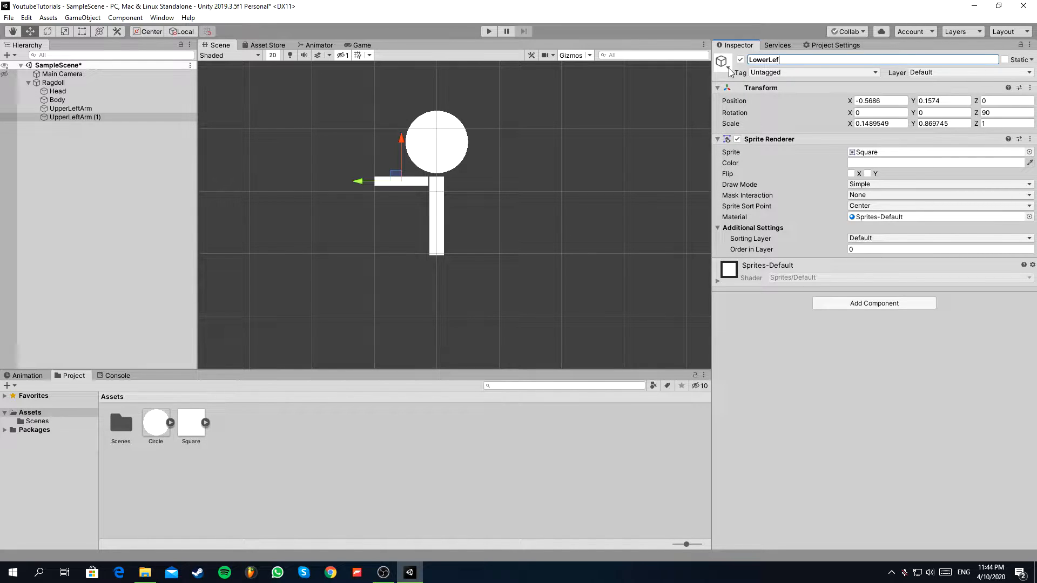
Set LowerLeftArm's Z rotation to 0 and stand it on the upper arm's outer end, at about X -1.06, Y 0.52.
drag(352, 182, 299, 187)
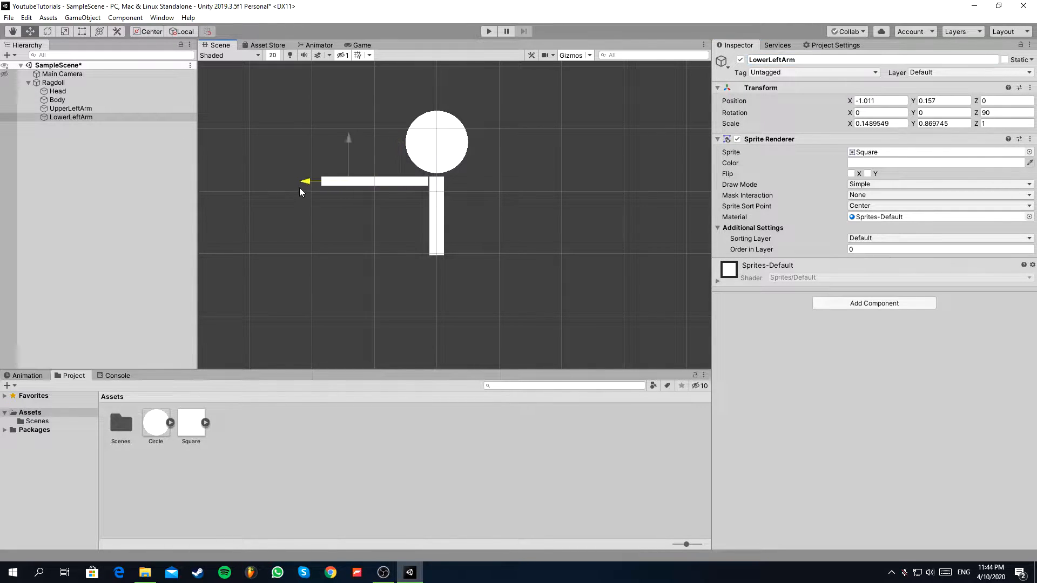
click(53, 31)
drag(375, 151, 415, 293)
click(1006, 112)
text(0)
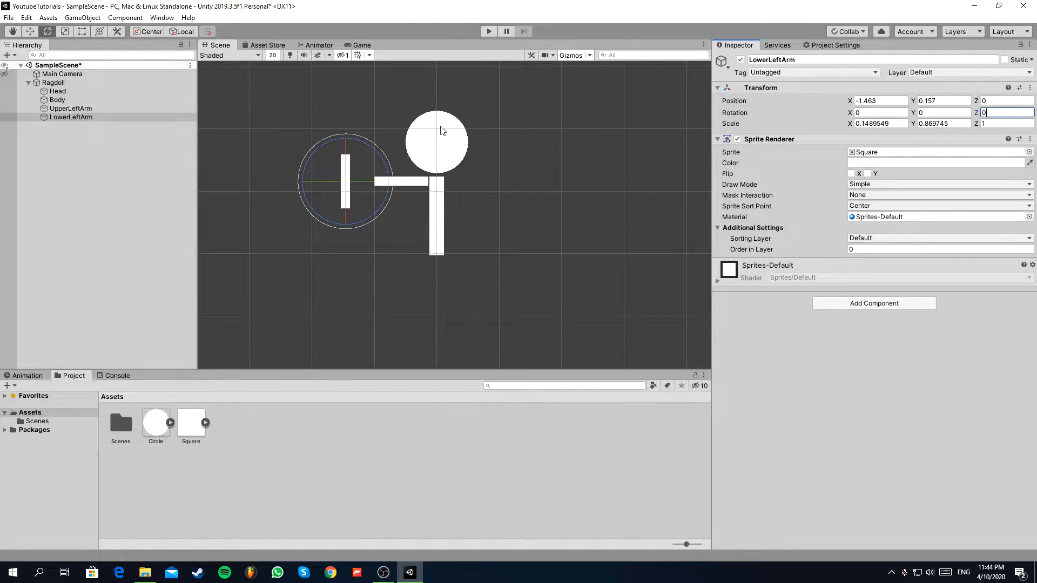
click(30, 31)
drag(347, 177, 376, 155)
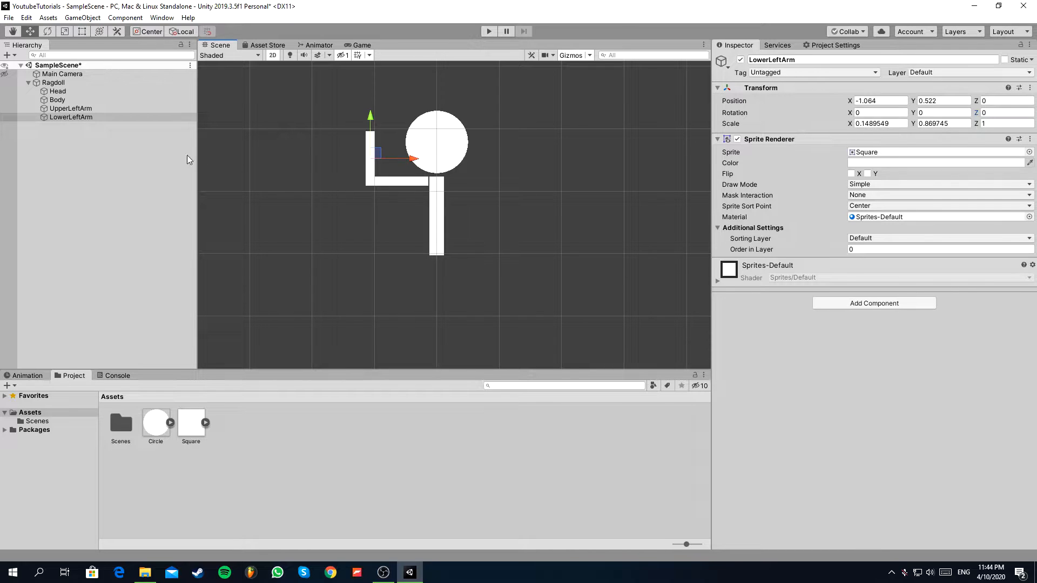
Duplicate UpperLeftArm to start the right arm.
click(74, 109)
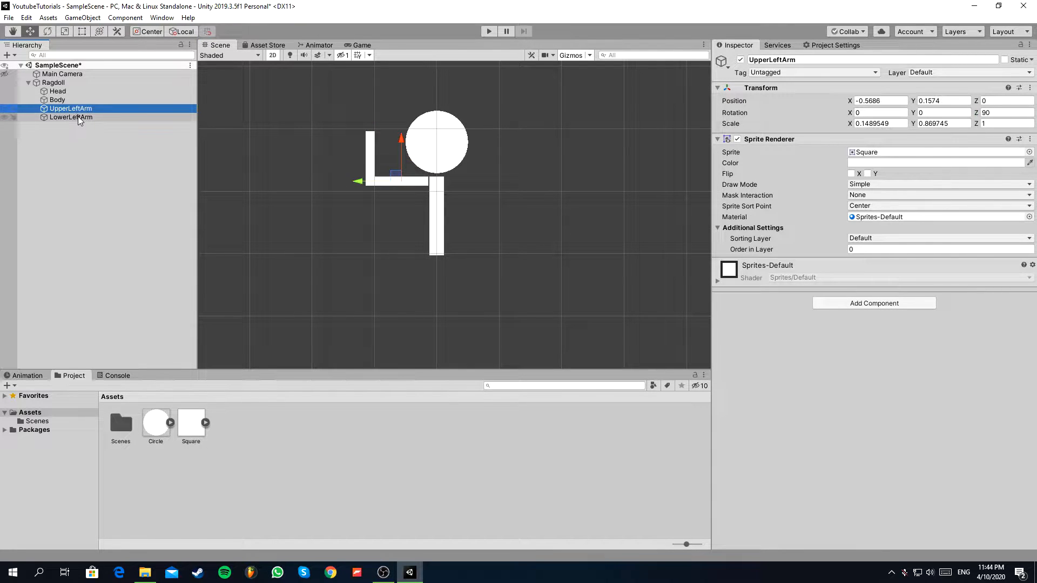
click(86, 127)
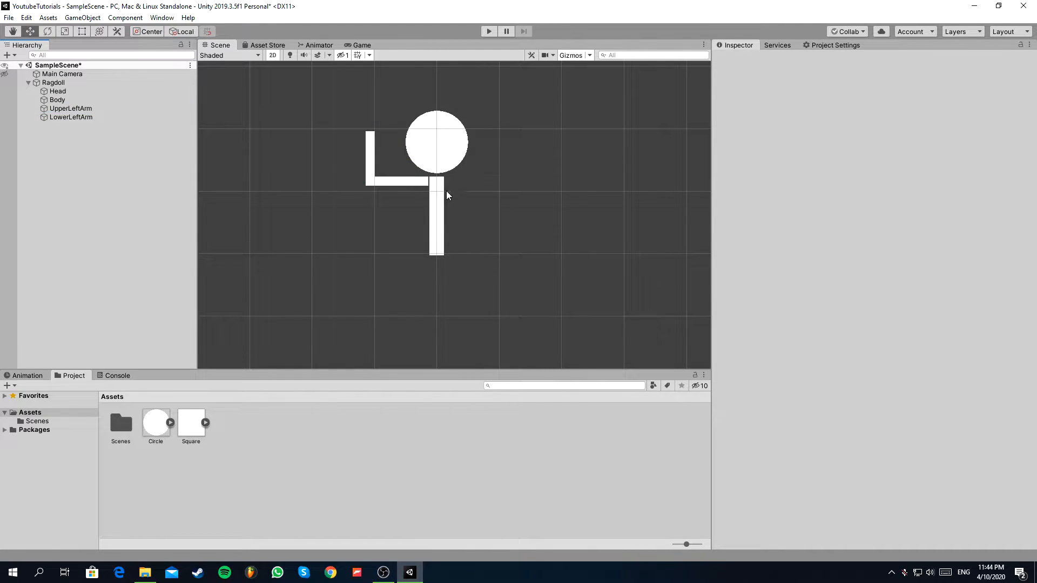
click(86, 109)
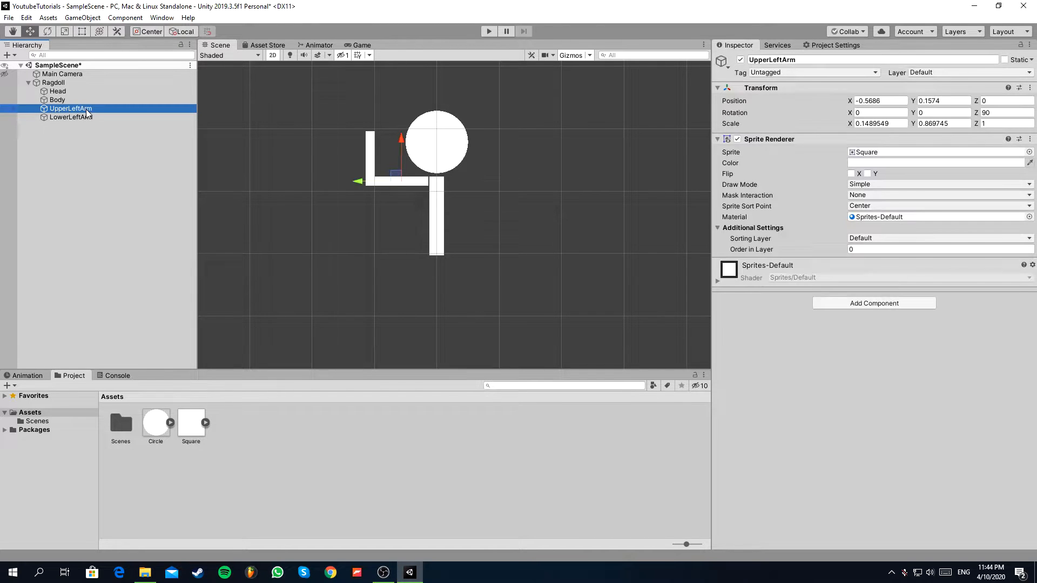
key(ctrl+d)
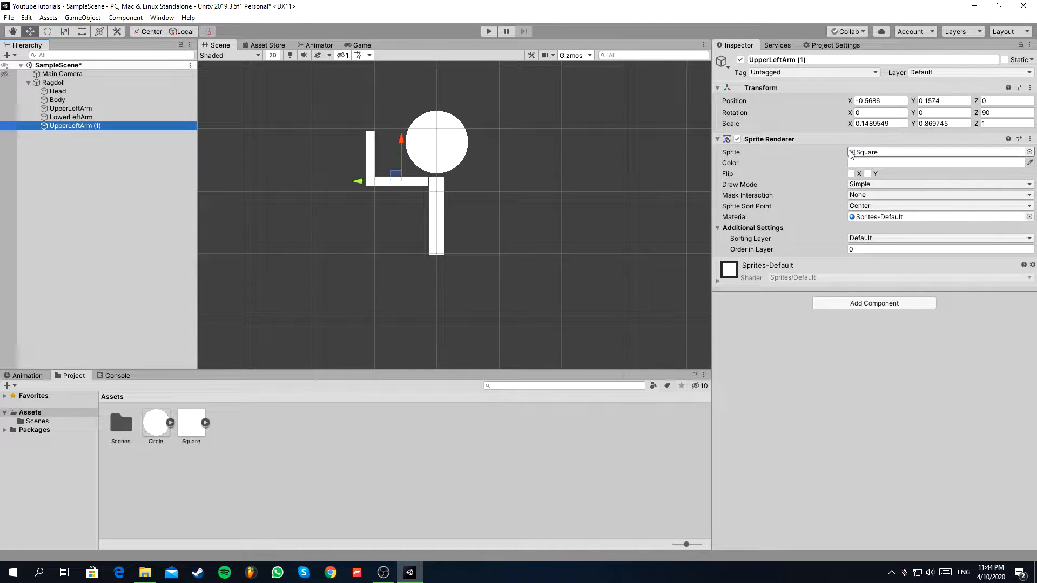
click(896, 123)
text(-1)
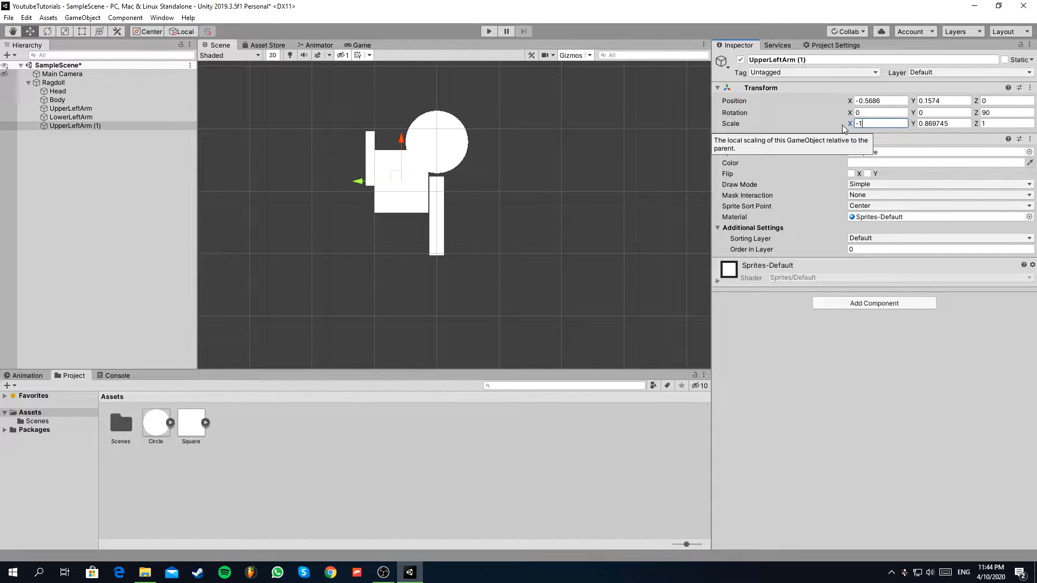
key(ctrl+z)
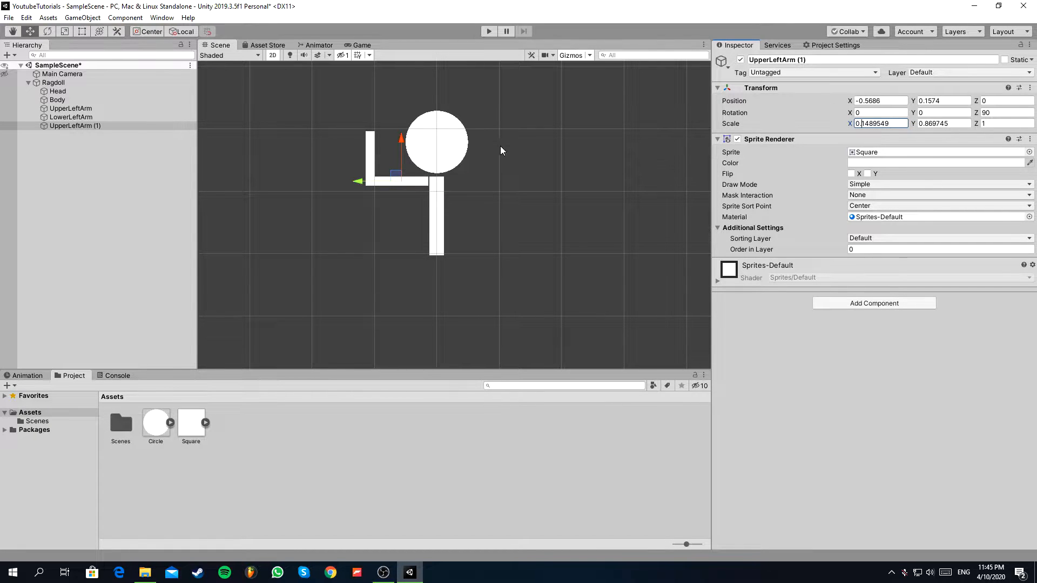
Place the duplicated upper arm on the body's right side at about X 0.57, Y 0.16, with a Z rotation of -90.
drag(358, 184, 431, 192)
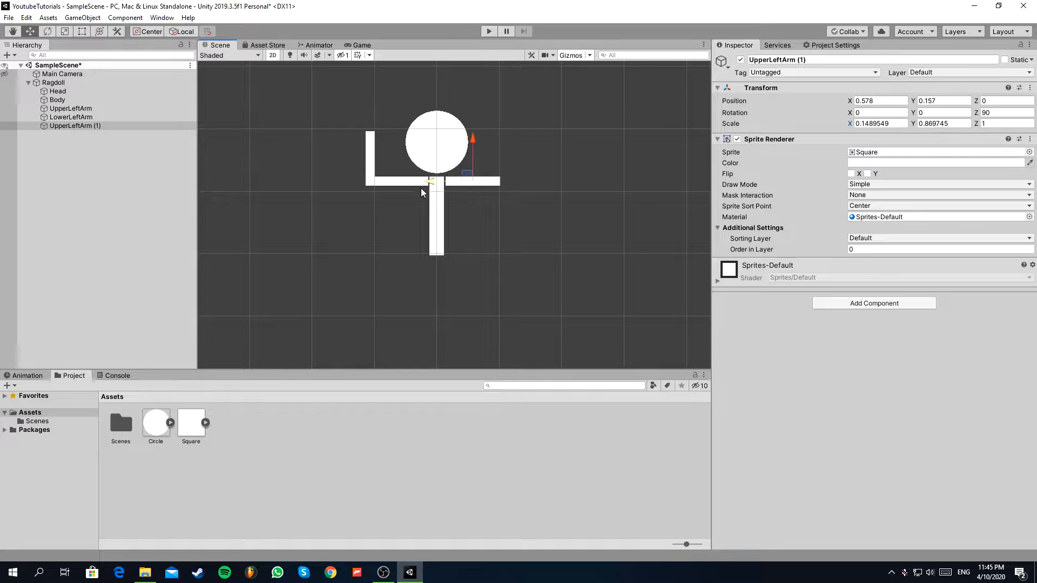
key(e)
drag(511, 167, 788, 308)
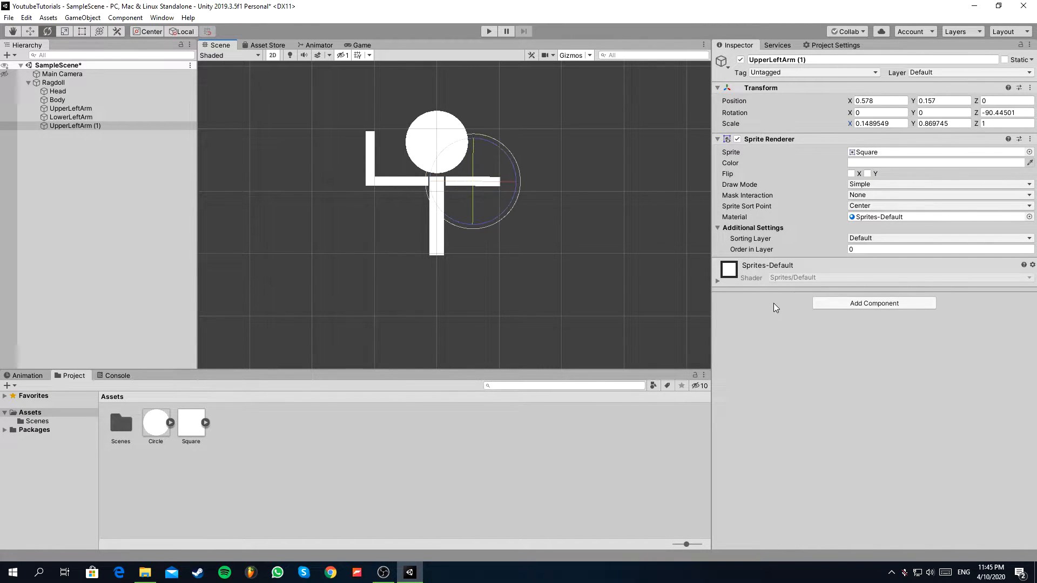
click(977, 113)
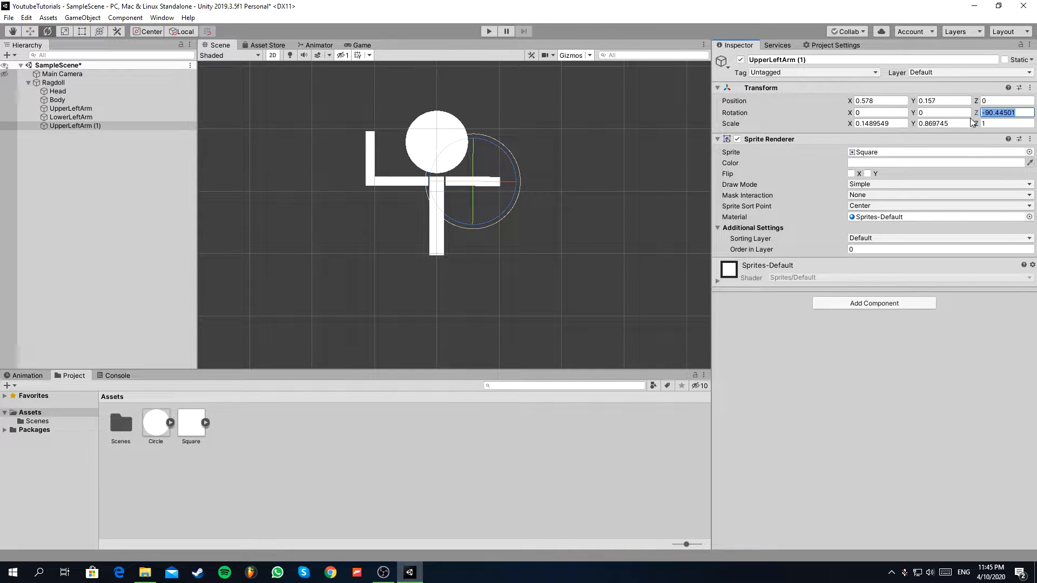
text(-90)
click(30, 31)
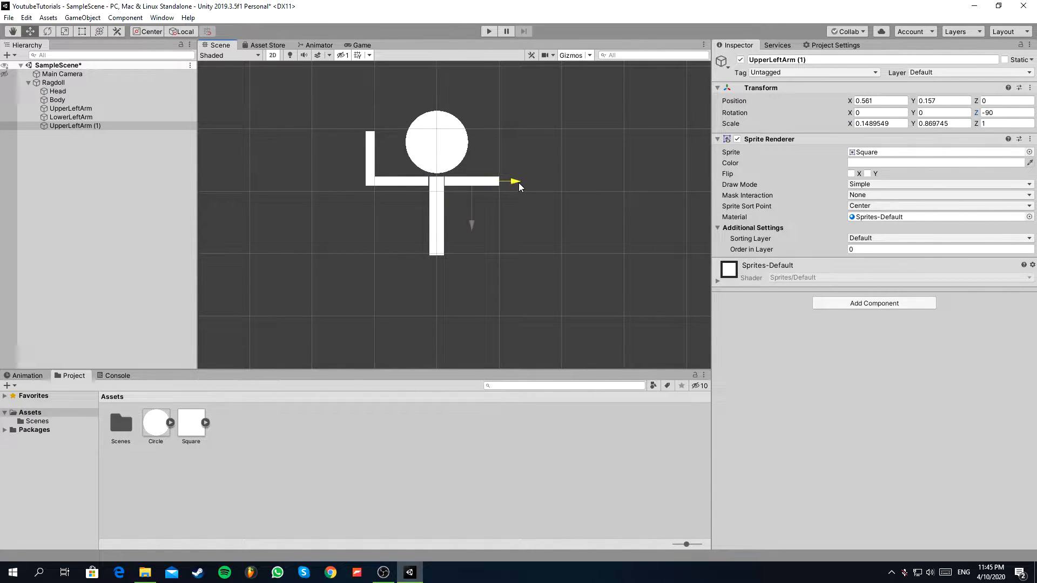
Rename the duplicated upper arm UpperRightArm.
click(147, 126)
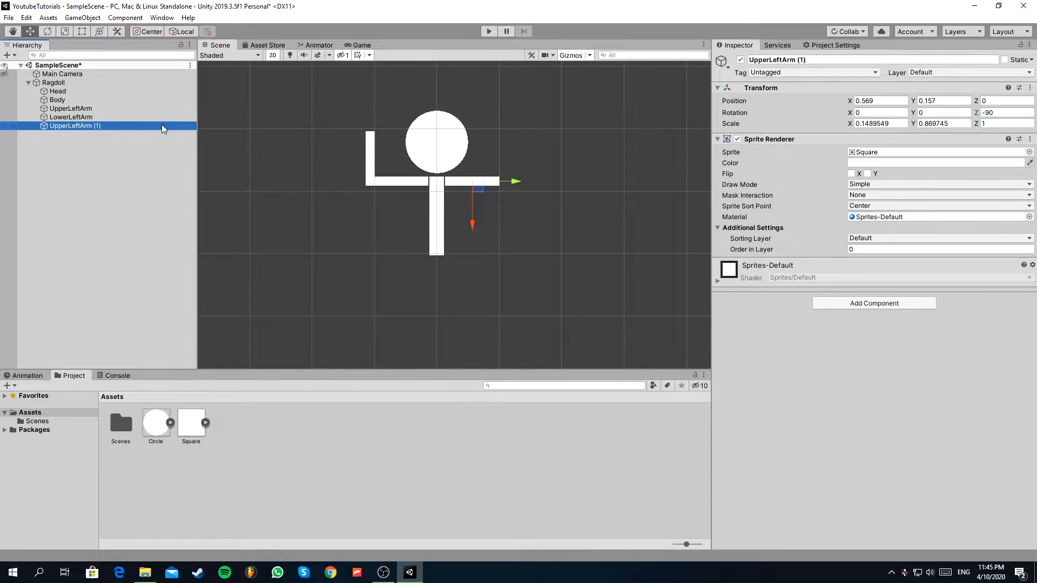
drag(811, 60, 767, 62)
text(Righ)
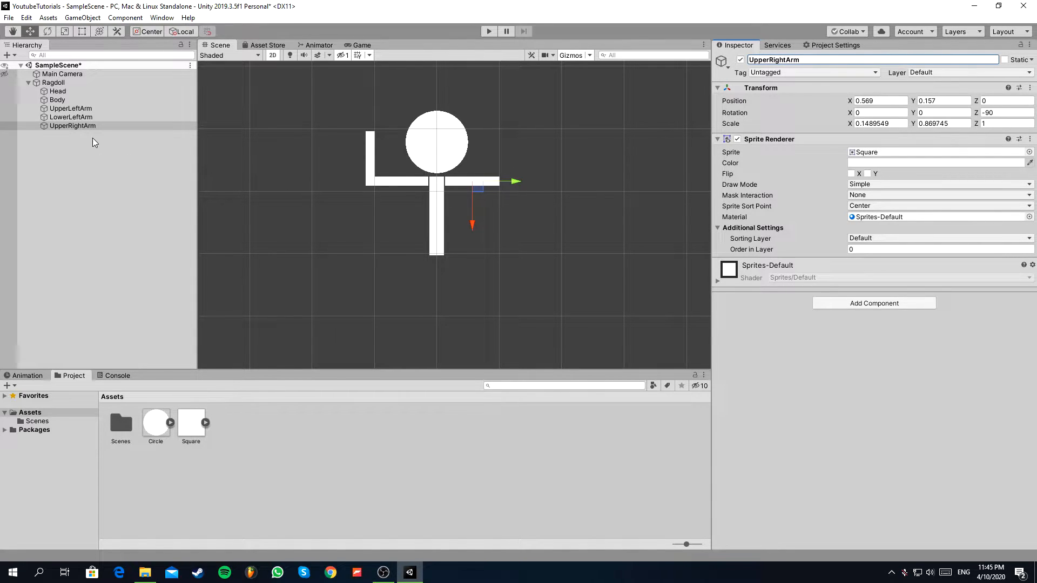
Duplicate UpperRightArm and rename the copy LowerRightArm.
click(83, 128)
key(ctrl+d)
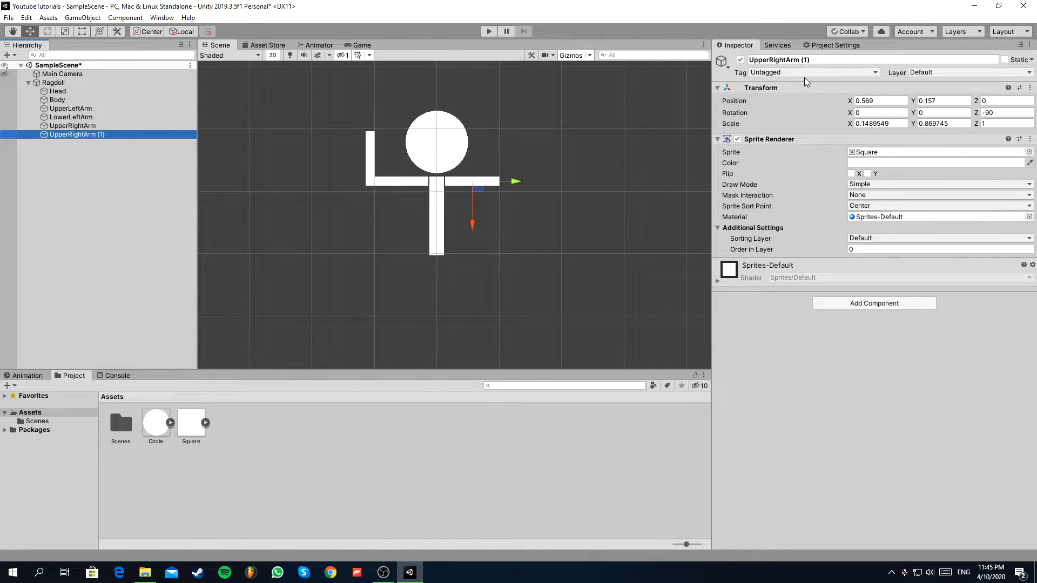
click(783, 60)
text(Lower)
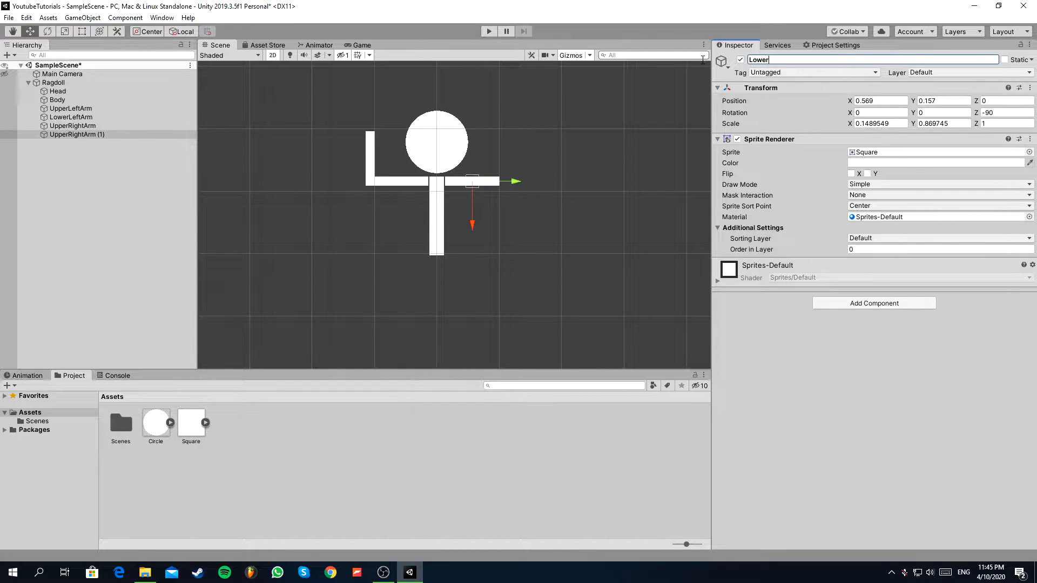
text(RightArm)
key(Return)
Set LowerRightArm's Z rotation to 0 and stand it on the upper arm's outer end, at about X 1.08, Y 0.52.
click(67, 134)
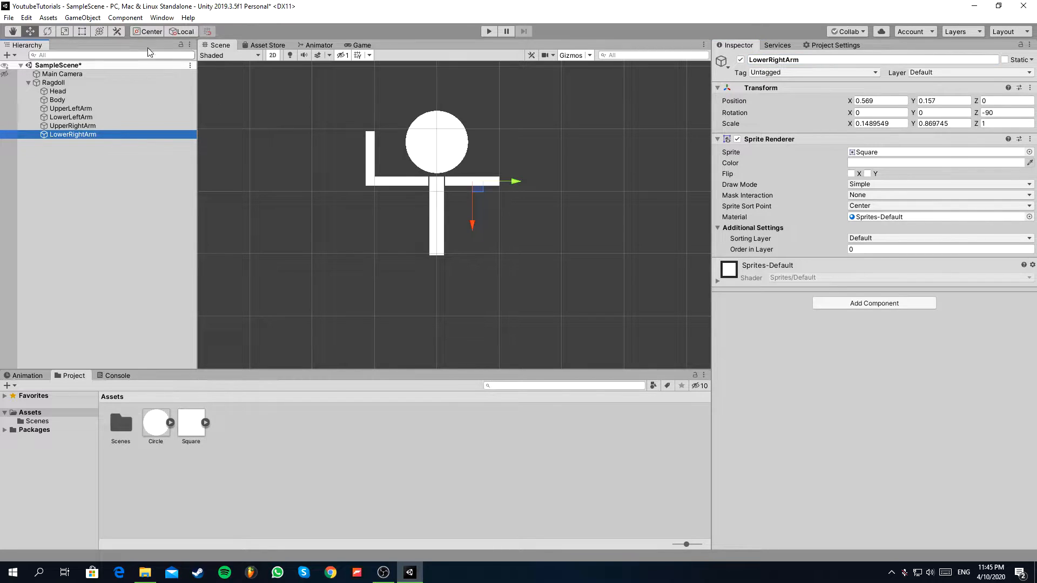
click(47, 31)
drag(465, 219, 611, 110)
click(1007, 112)
text(0)
key(Return)
key(w)
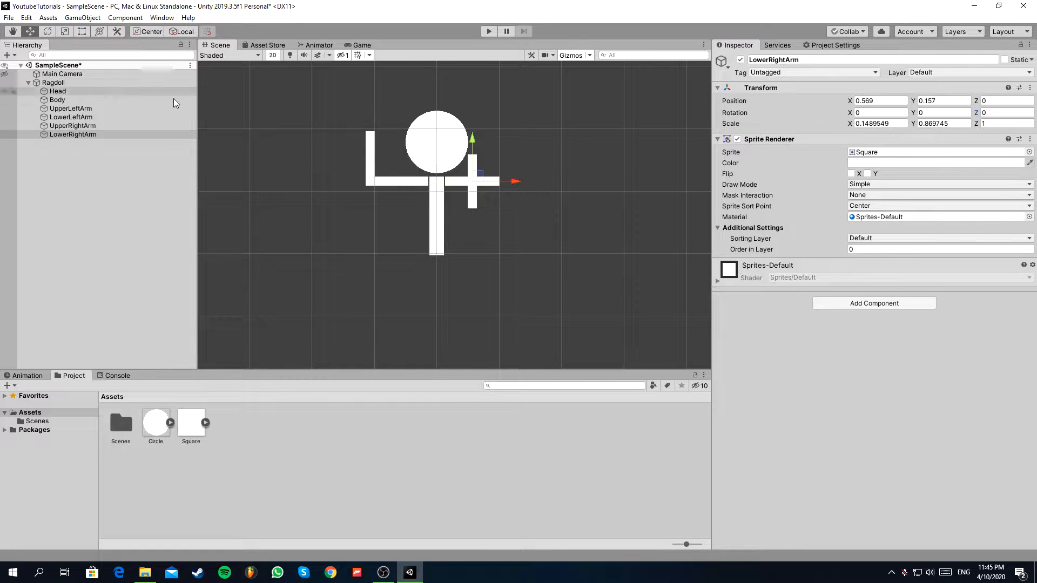
drag(480, 177, 512, 155)
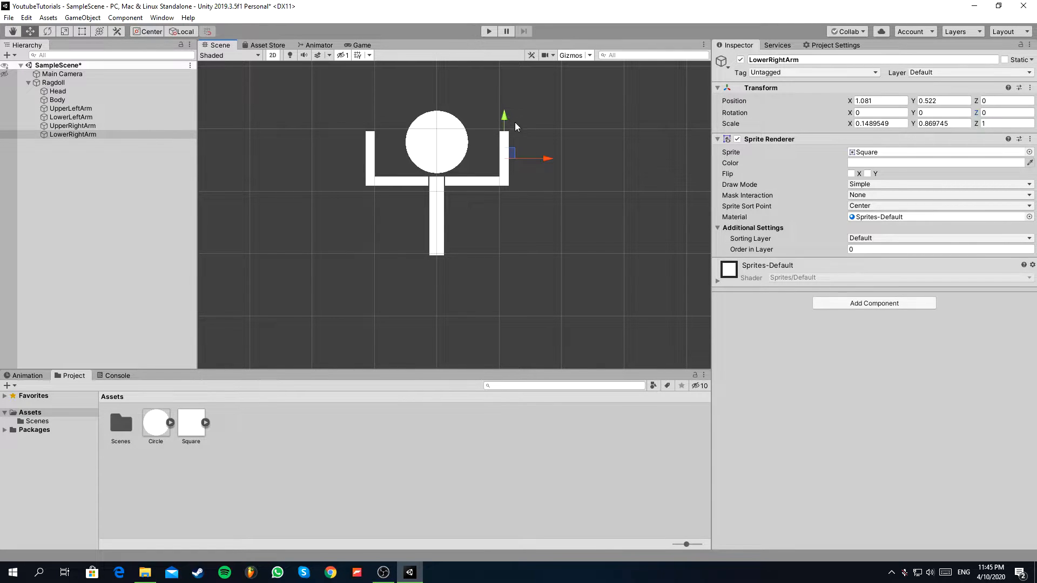
click(370, 138)
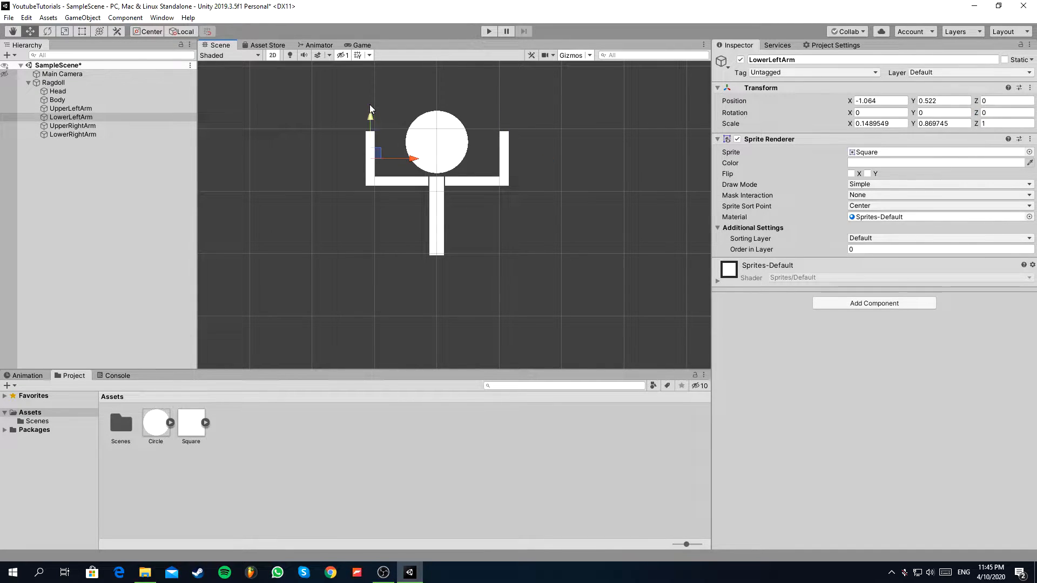
click(400, 182)
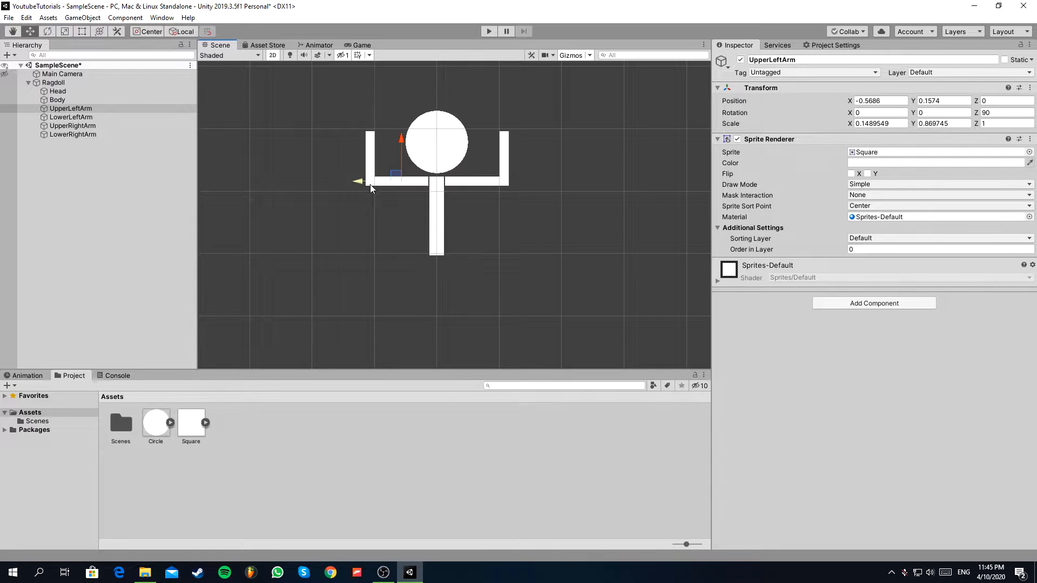
scroll(525, 190, down, 6)
scroll(502, 174, up, 6)
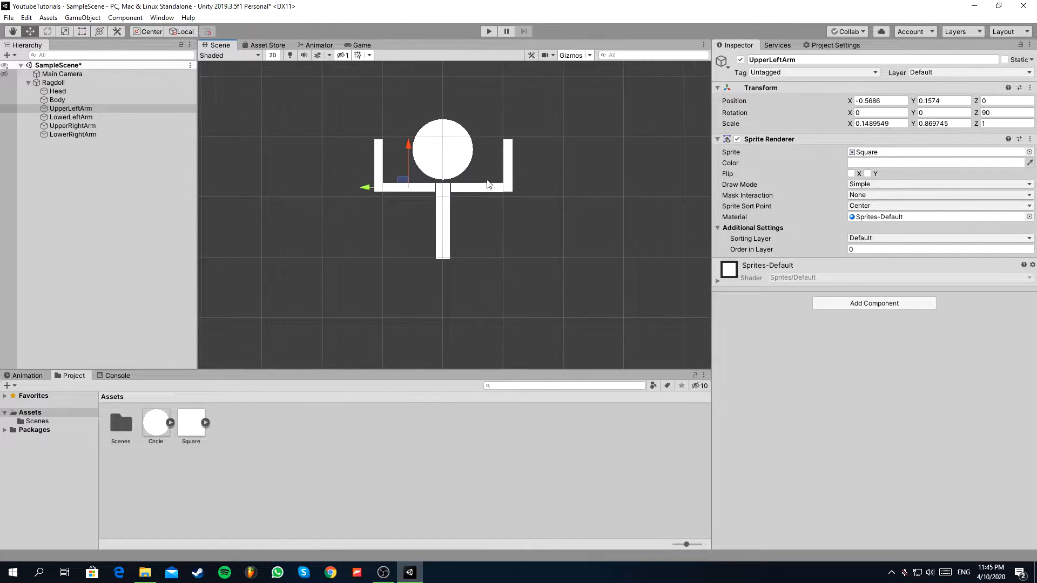
Shrink the Head to a scale of about 0.83 and seat it just above the Body at Y 0.668.
click(448, 163)
key(t)
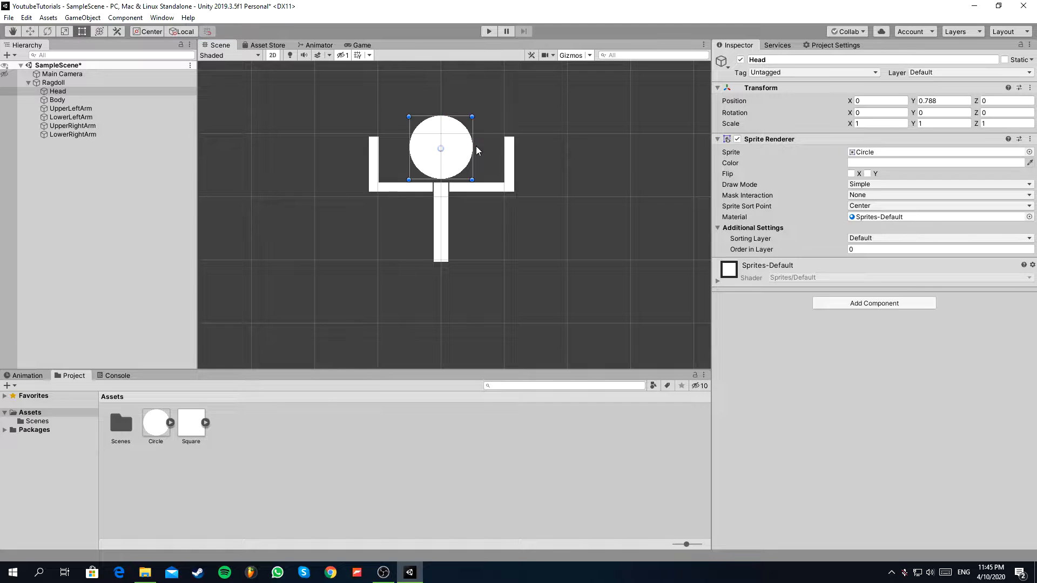
alt+shift+drag(473, 115, 439, 111)
click(30, 31)
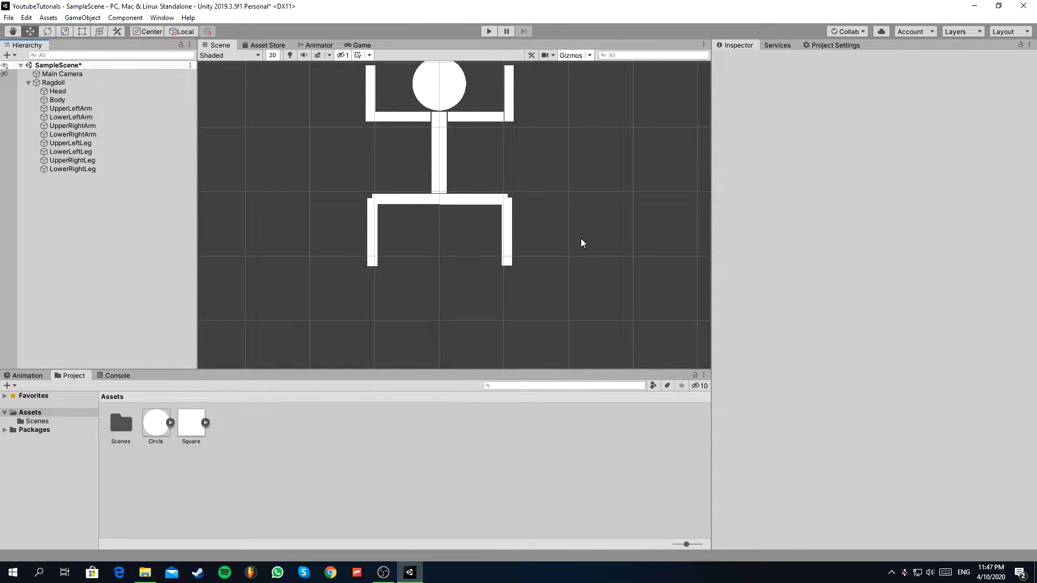
scroll(581, 243, down, 3)
scroll(542, 234, up, 3)
scroll(581, 229, down, 1)
scroll(559, 181, down, 2)
scroll(536, 135, up, 4)
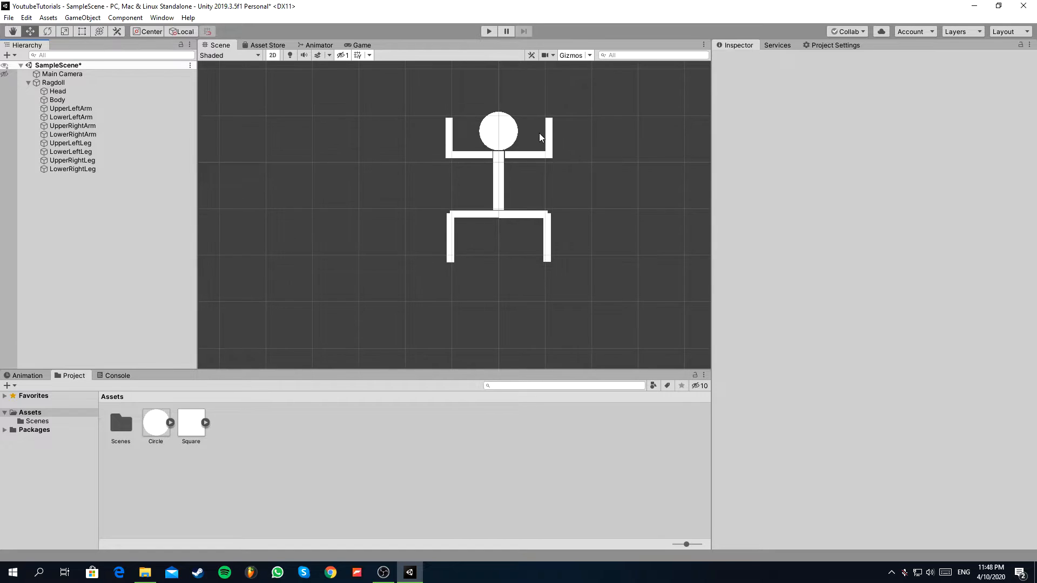
Run the game in the Game view to check the ragdoll's behavior without physics, and stop it.
click(361, 45)
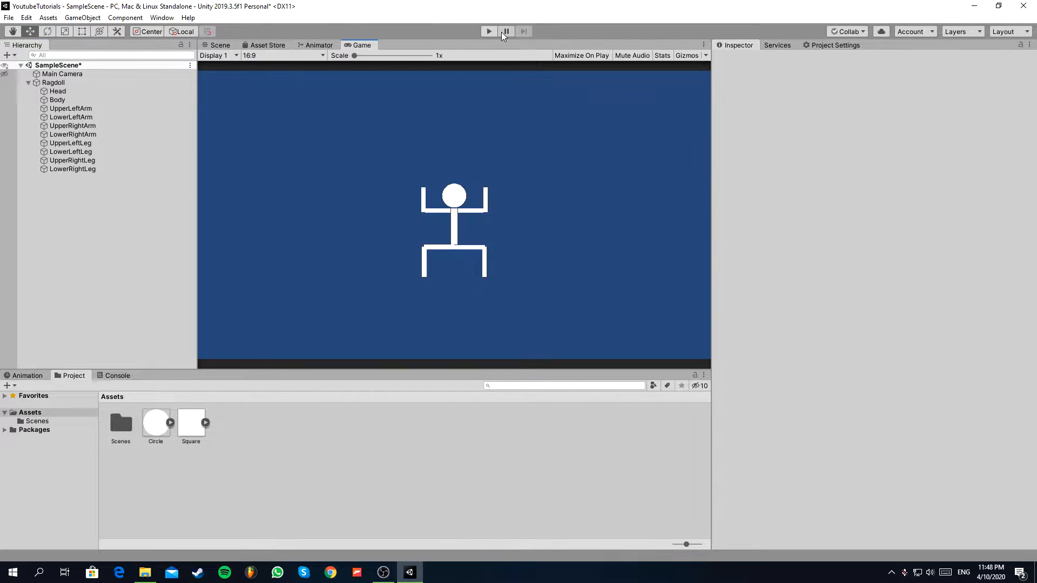
click(488, 31)
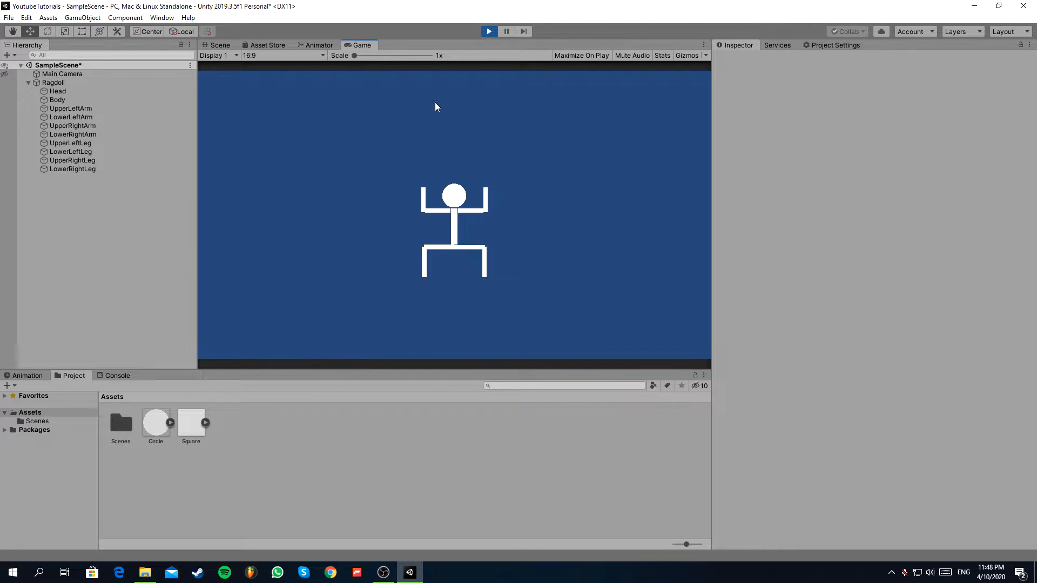
click(486, 35)
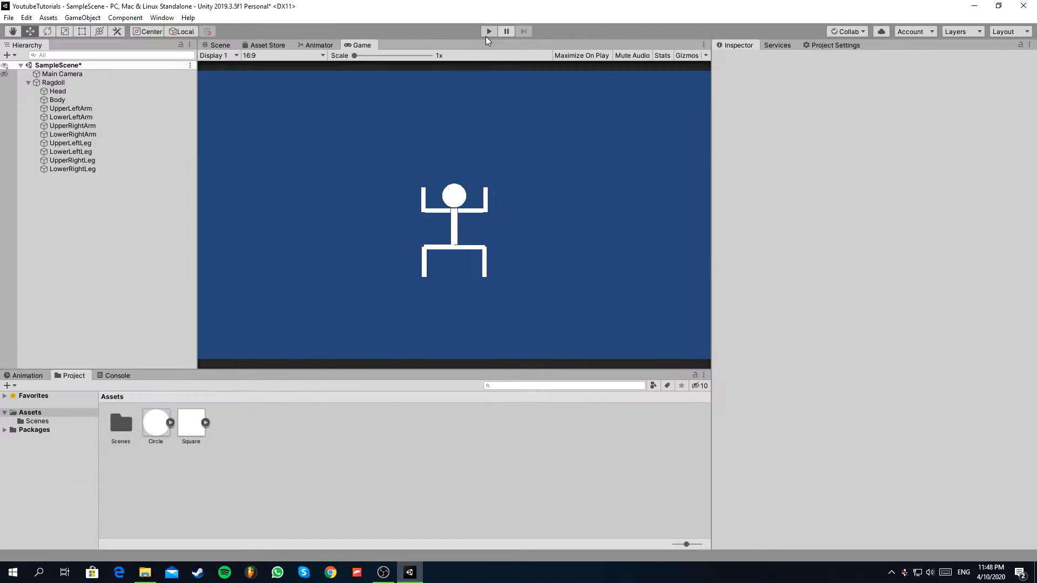
Add a Box Collider 2D to the Body and all arm and leg parts at once, leaving out the Head.
click(89, 93)
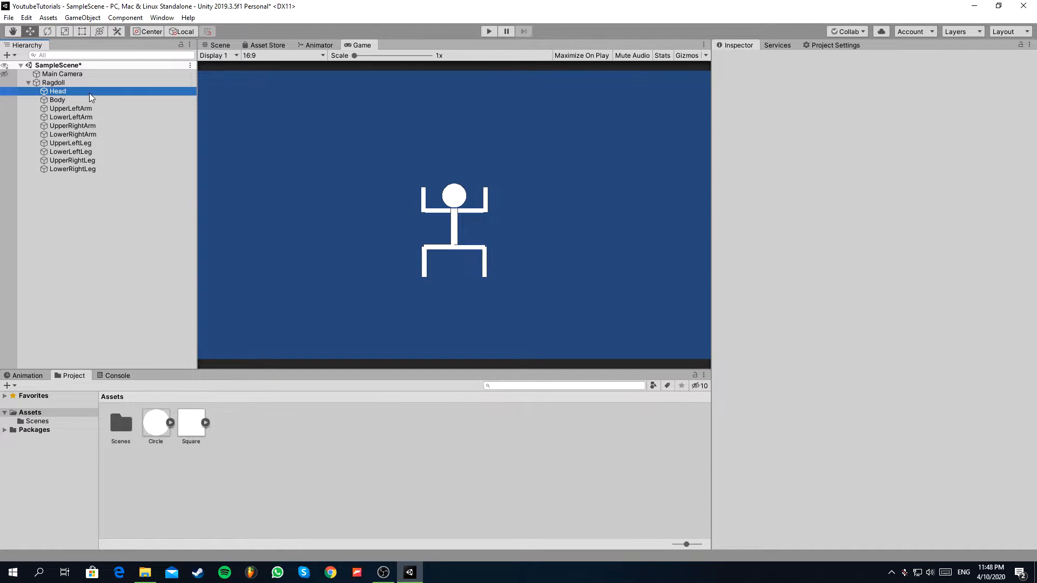
shift+click(119, 169)
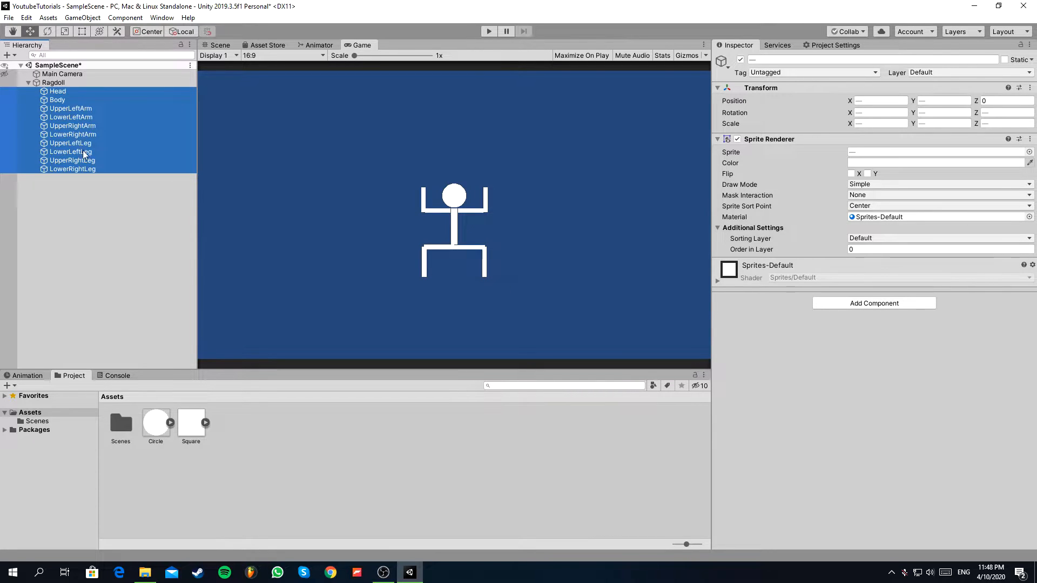
click(80, 100)
shift+click(99, 169)
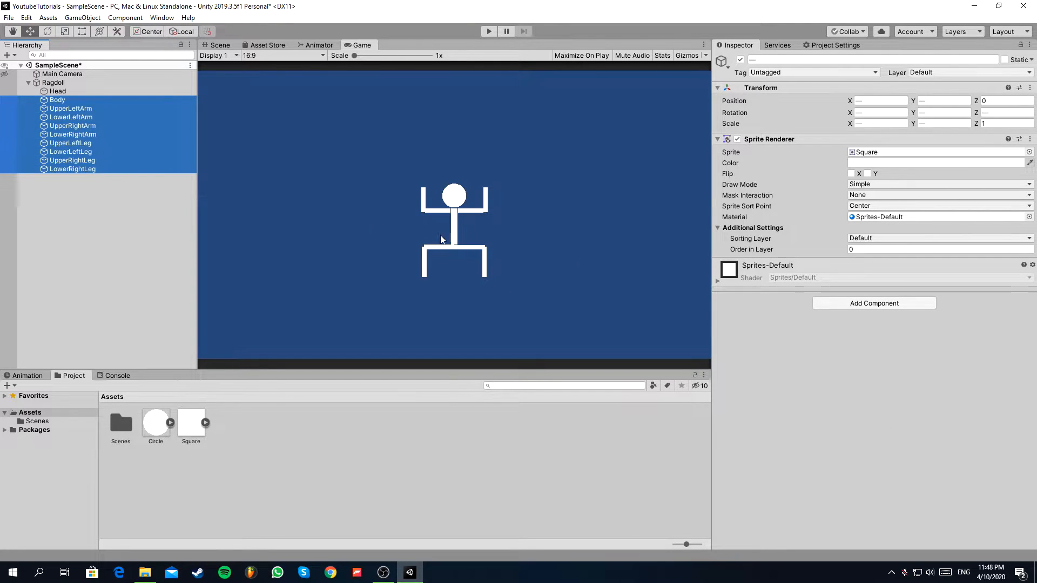
click(873, 303)
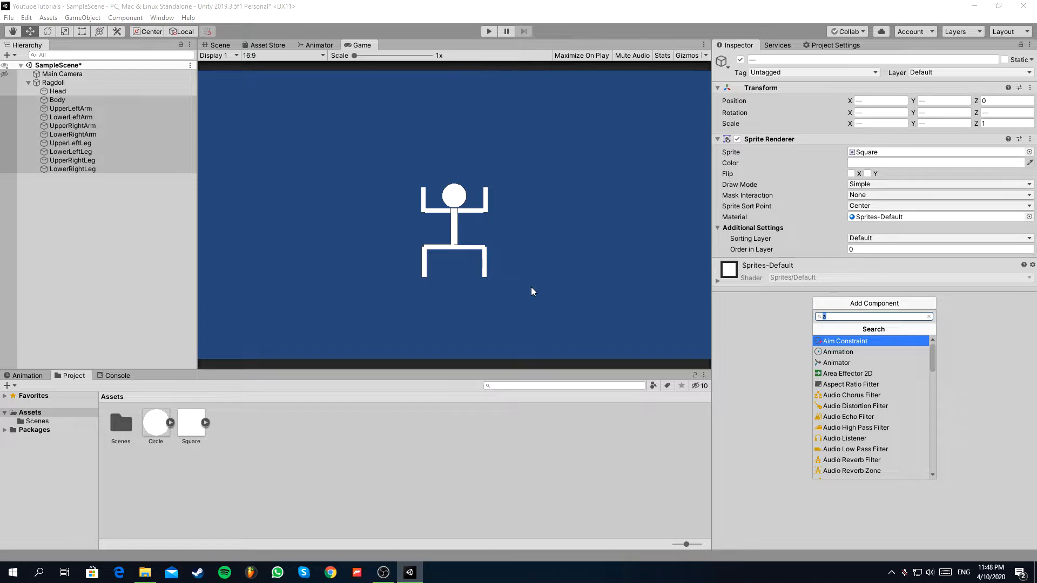
text(Box)
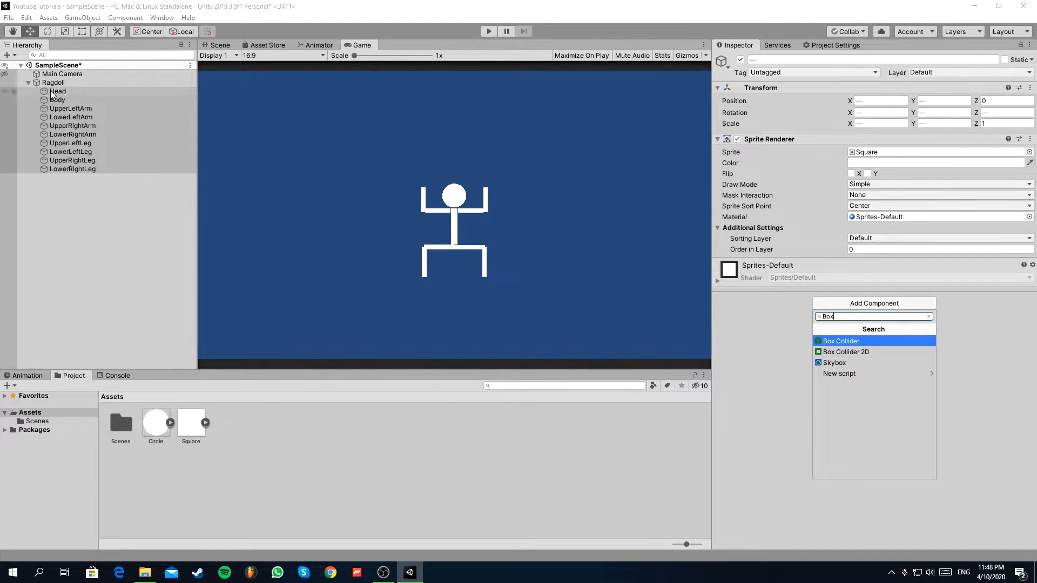
click(842, 351)
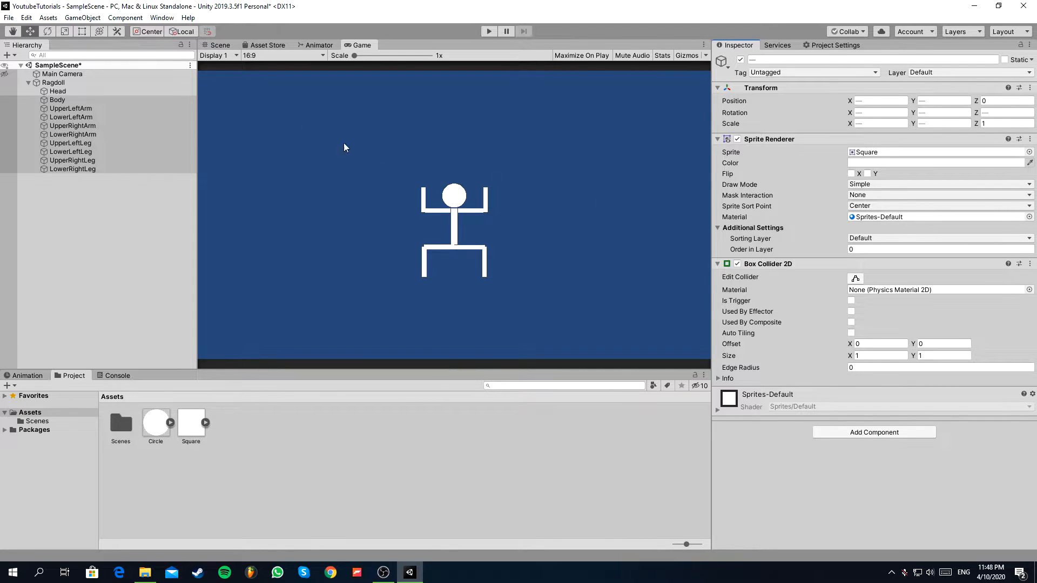
Set the selected parts' box colliders to edge radius 0.06 and size X 0.26, Y 0.85.
click(219, 45)
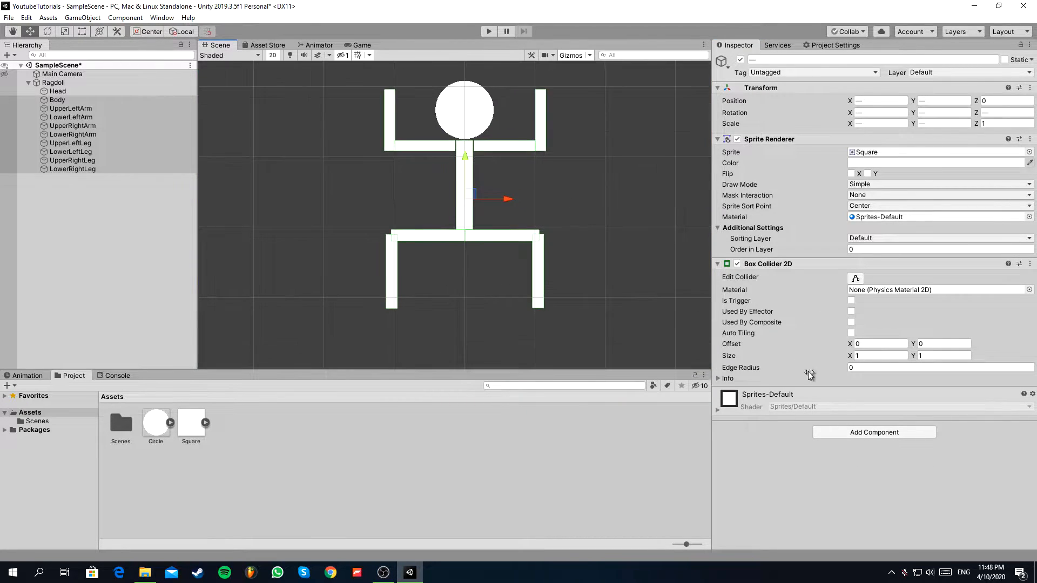
drag(843, 374, 762, 356)
drag(845, 373, 837, 366)
drag(912, 356, 899, 360)
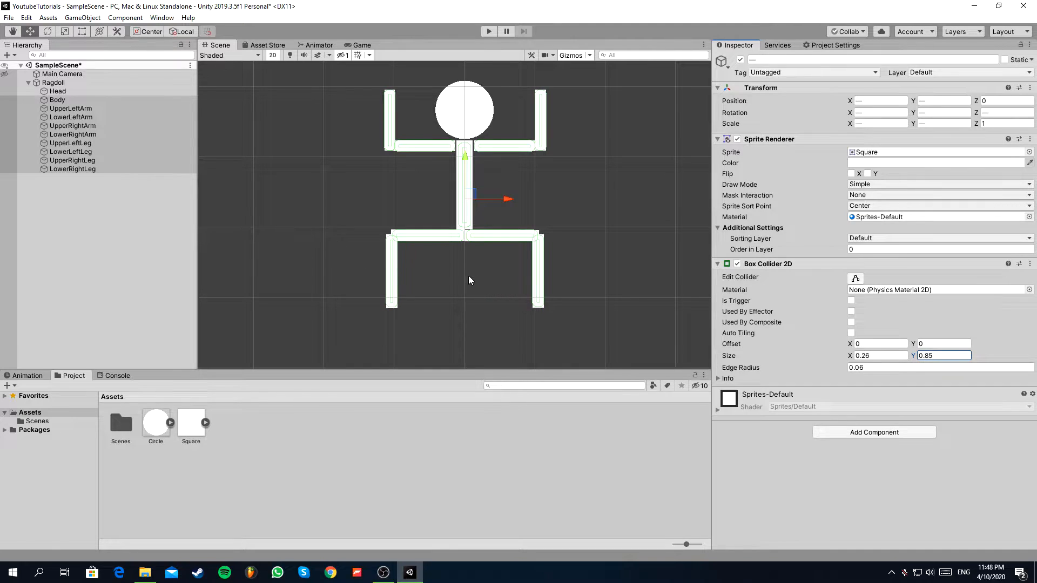
Add a Circle Collider 2D component to the Head.
click(58, 91)
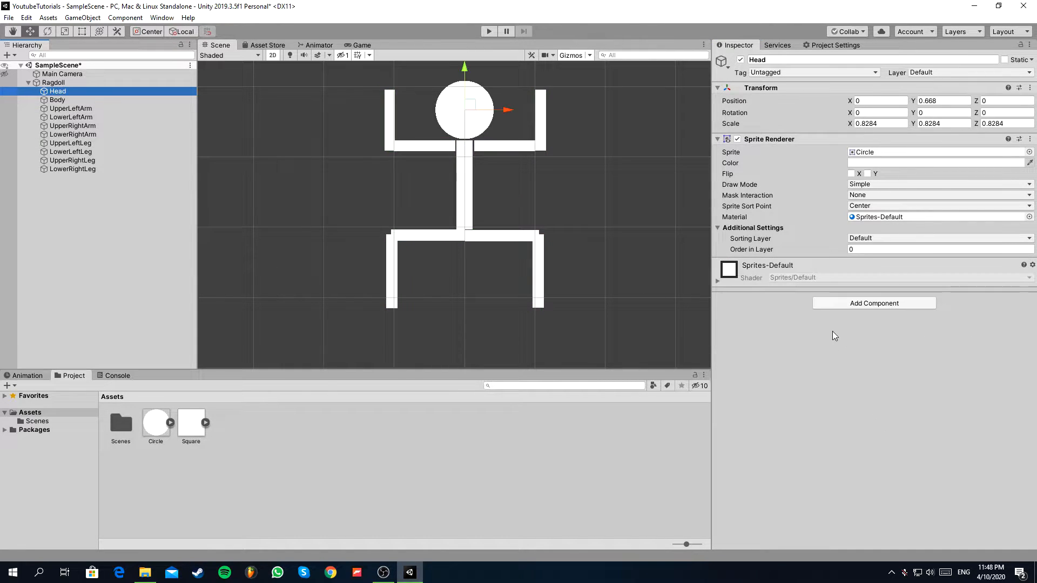
click(860, 303)
text(circle)
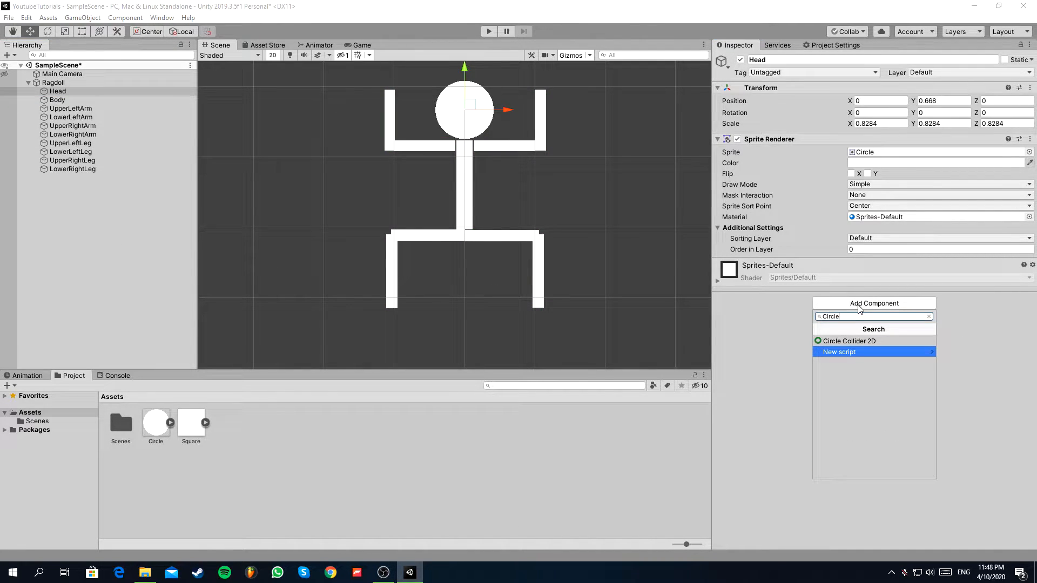
click(881, 340)
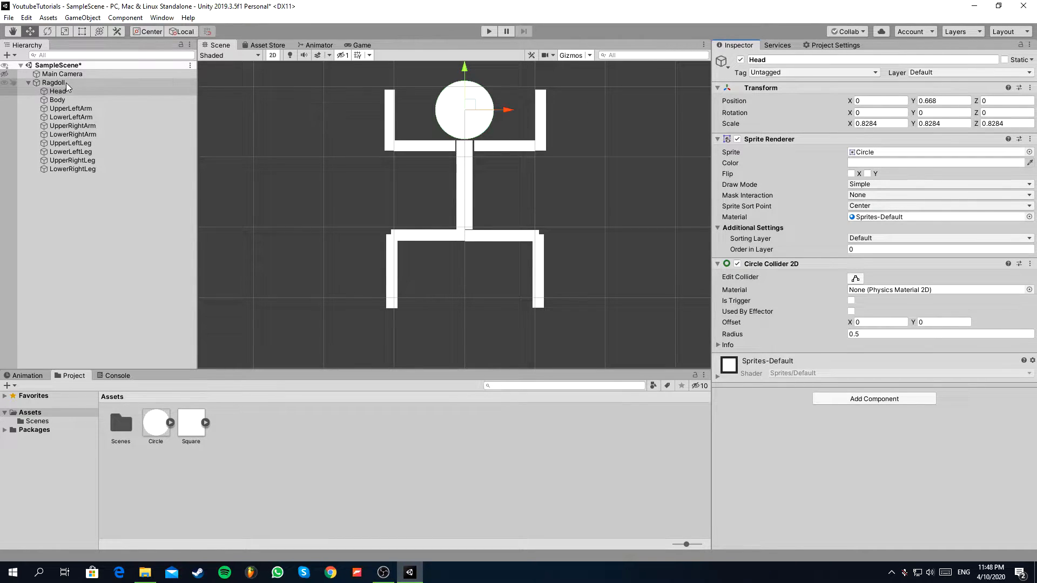
Add a Rigidbody 2D to all ten ragdoll parts from Head to LowerRightLeg at once.
shift+click(77, 169)
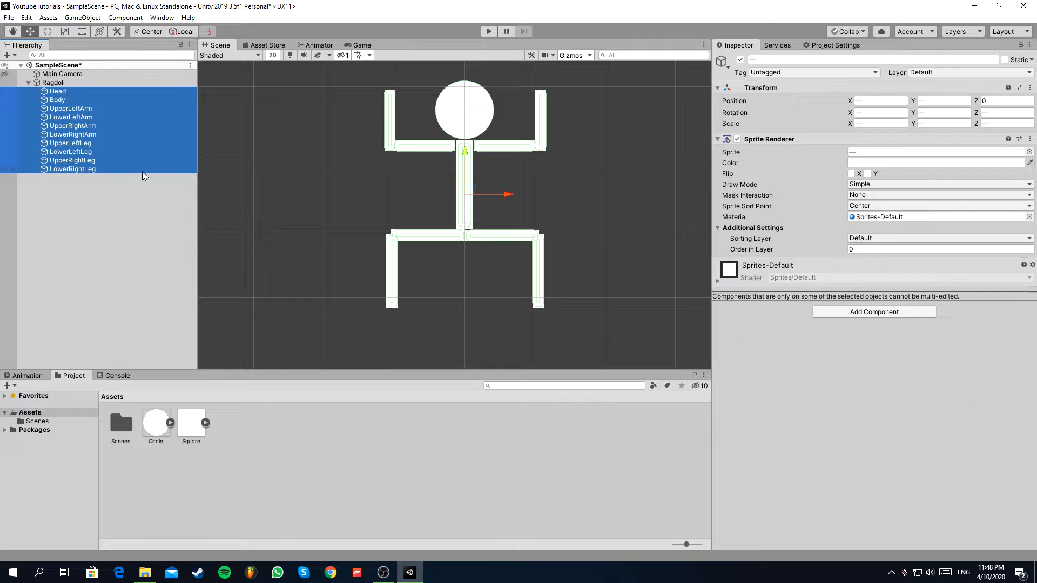
click(834, 313)
text(Rigi)
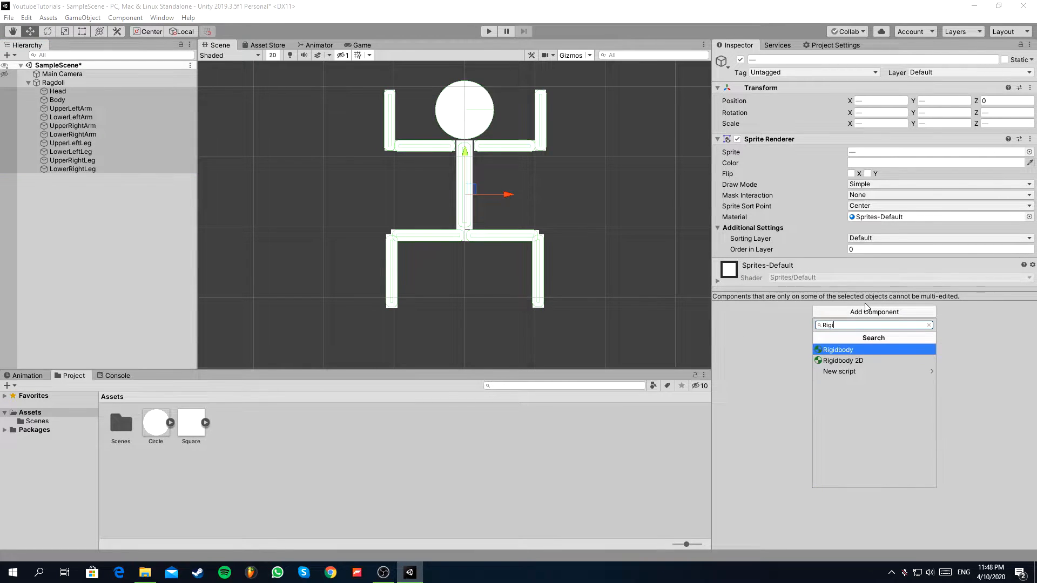
click(817, 360)
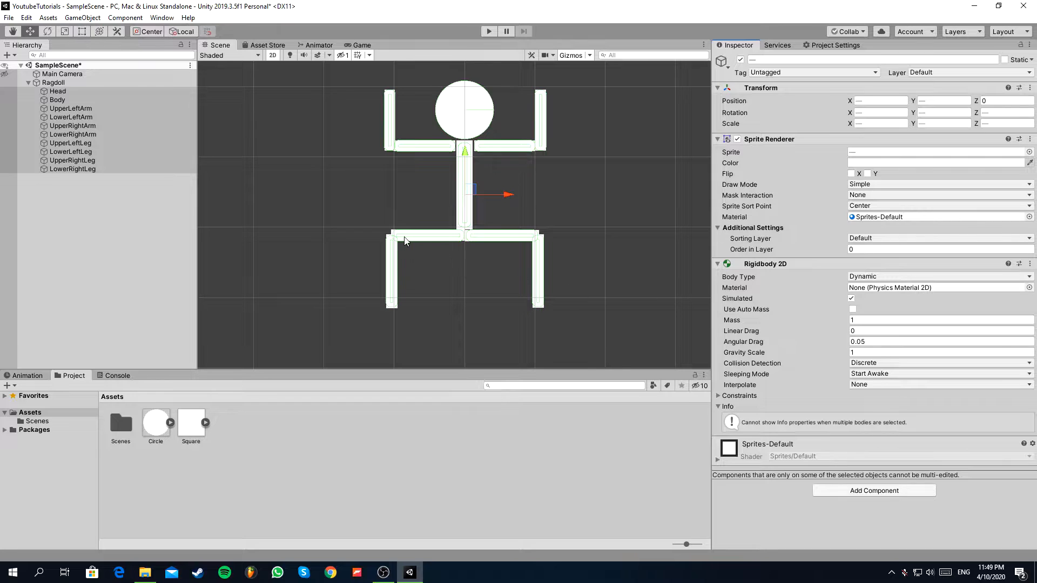
Clear the selection, run the game to check how the parts react to gravity, and stop it.
click(69, 84)
click(74, 195)
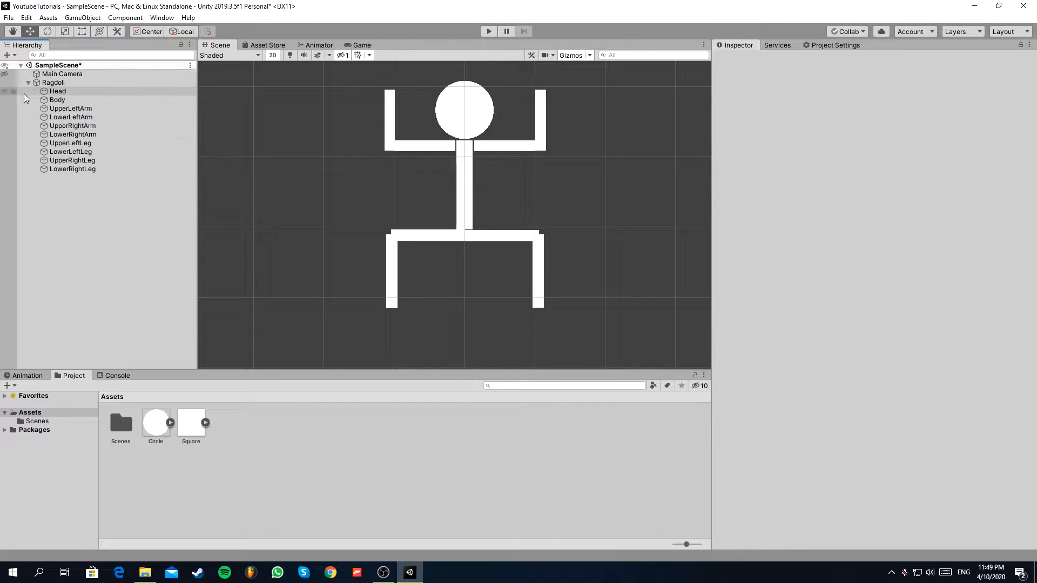
click(489, 30)
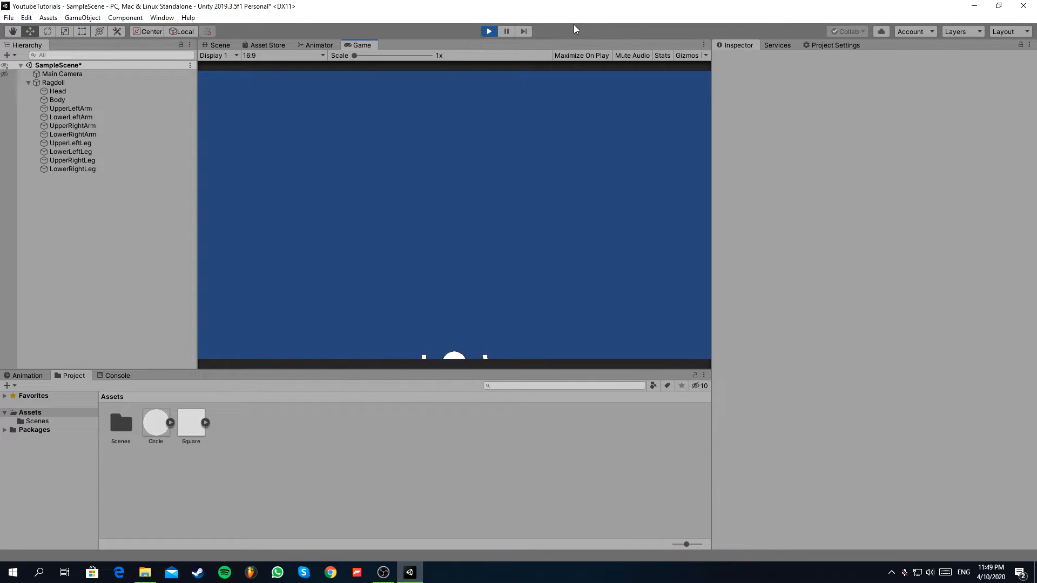
click(489, 31)
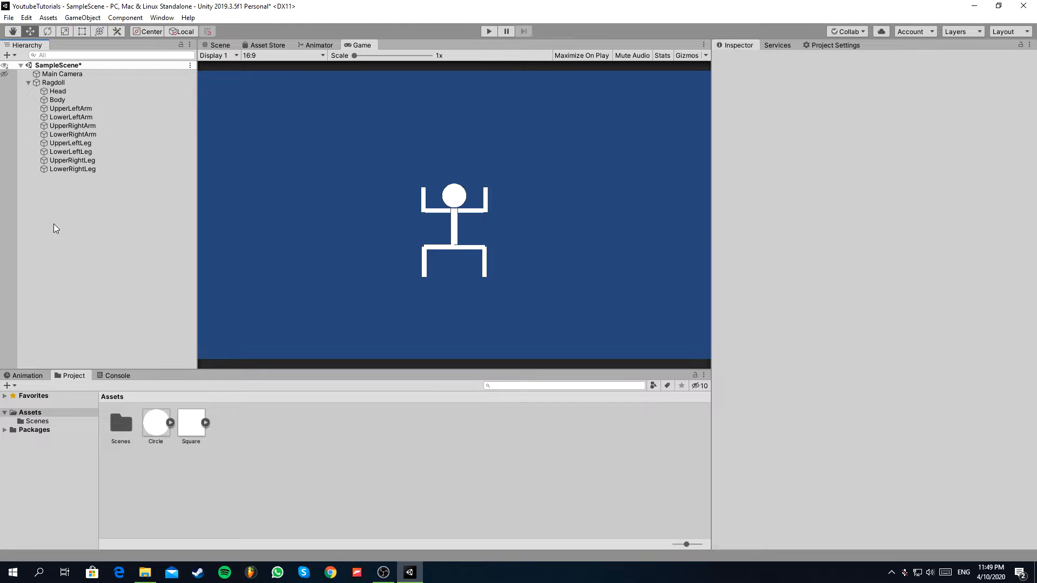
Add a Square sprite to the scene, name it Ground, and place it below the ragdoll at about X 0.02, Y -4.78.
drag(187, 423, 365, 338)
click(221, 46)
scroll(302, 88, down, 5)
scroll(402, 165, down, 7)
drag(780, 60, 733, 63)
text(Ground)
key(Return)
drag(348, 198, 375, 246)
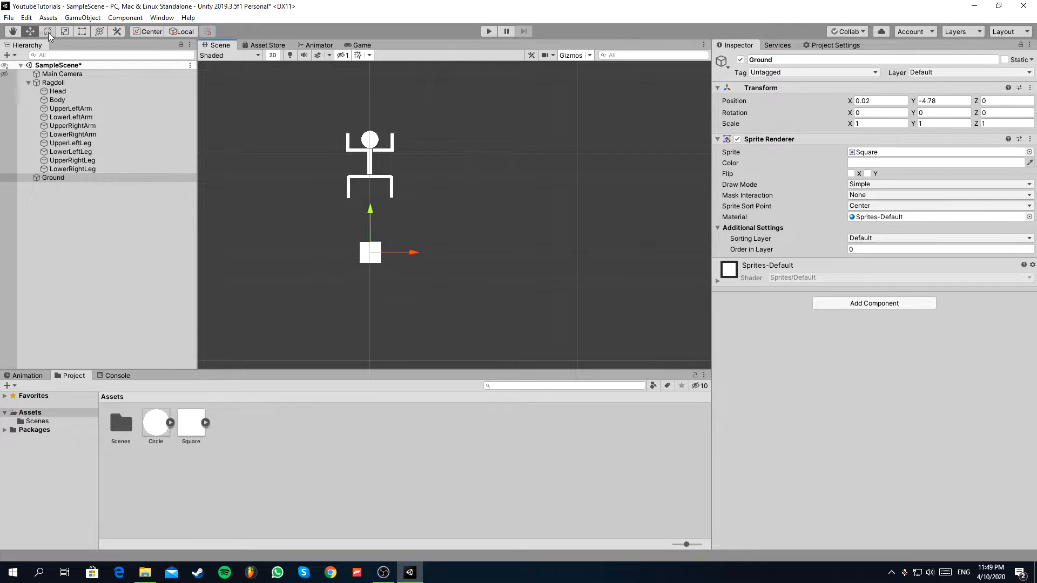
Enlarge the Main Camera's view size to fit the ragdoll and Ground, and check the framing in the Game view.
click(62, 74)
click(858, 198)
text(10)
click(361, 46)
click(219, 46)
Stretch Ground to an X scale of 10 and color it dark red, hex 6A0909.
click(53, 178)
middle_drag(516, 260, 542, 247)
scroll(542, 246, down, 9)
drag(863, 124, 821, 124)
text(10)
click(885, 163)
click(367, 278)
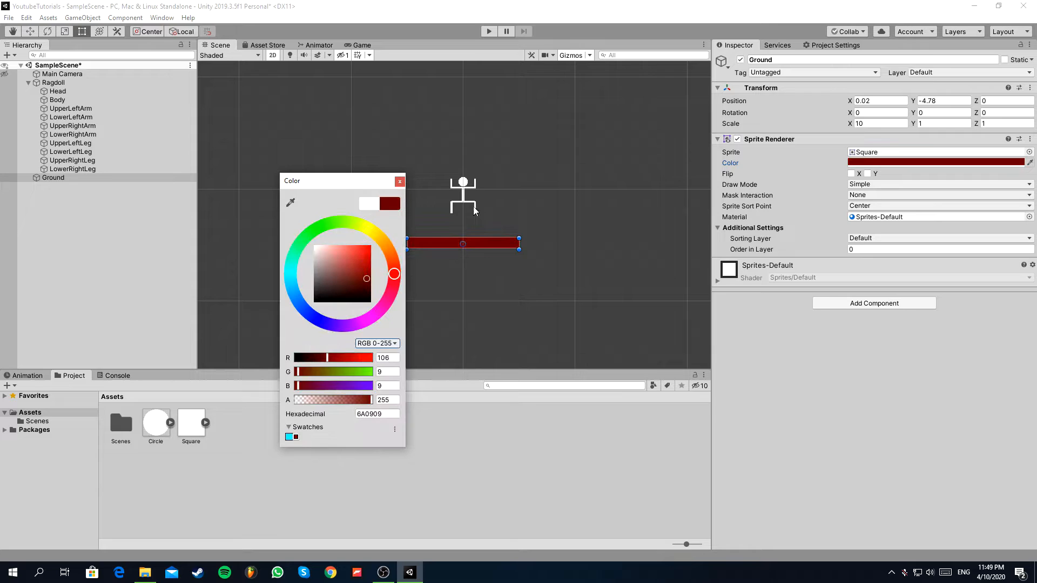
click(399, 182)
Add a Box Collider 2D component to Ground.
click(874, 303)
text(box)
click(879, 350)
Select Ragdoll, run the game to check how its parts land on the ground, and stop it.
click(45, 83)
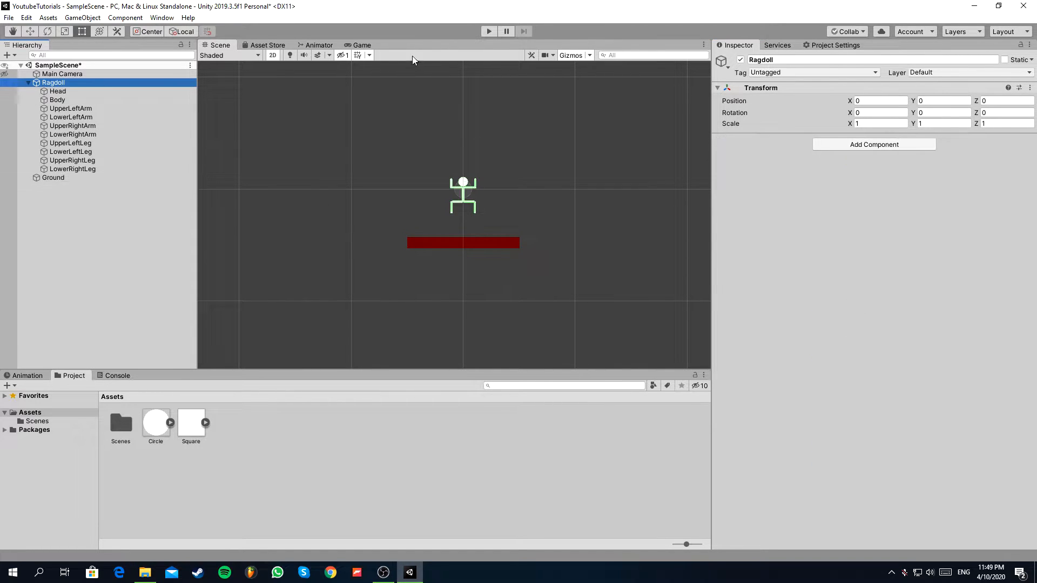
click(361, 45)
click(487, 31)
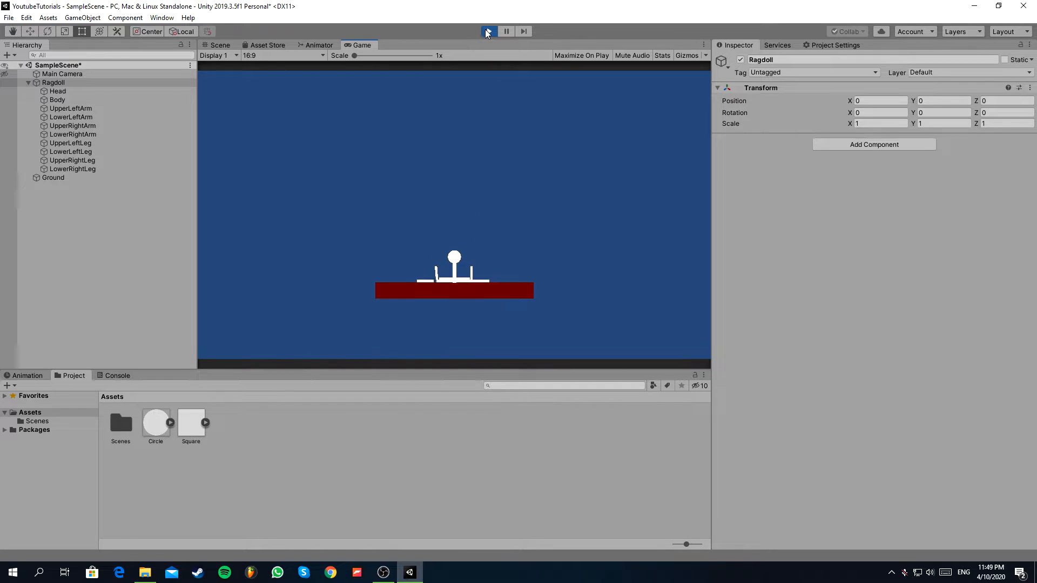
click(493, 33)
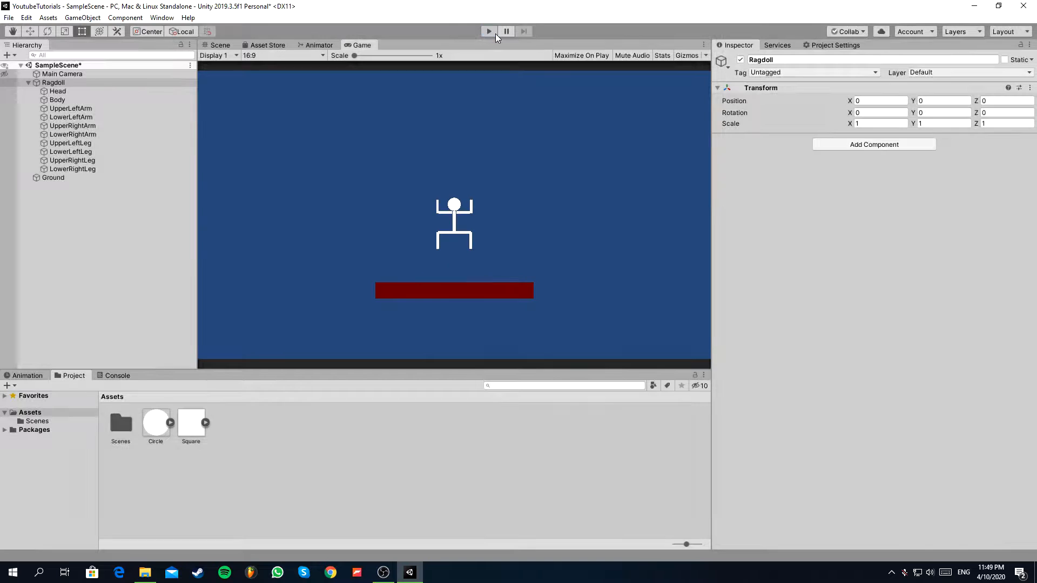
Collapse the Head's Circle Collider 2D and Rigidbody 2D, add a Hinge Joint 2D to it, and return to the Scene view.
click(54, 91)
click(62, 100)
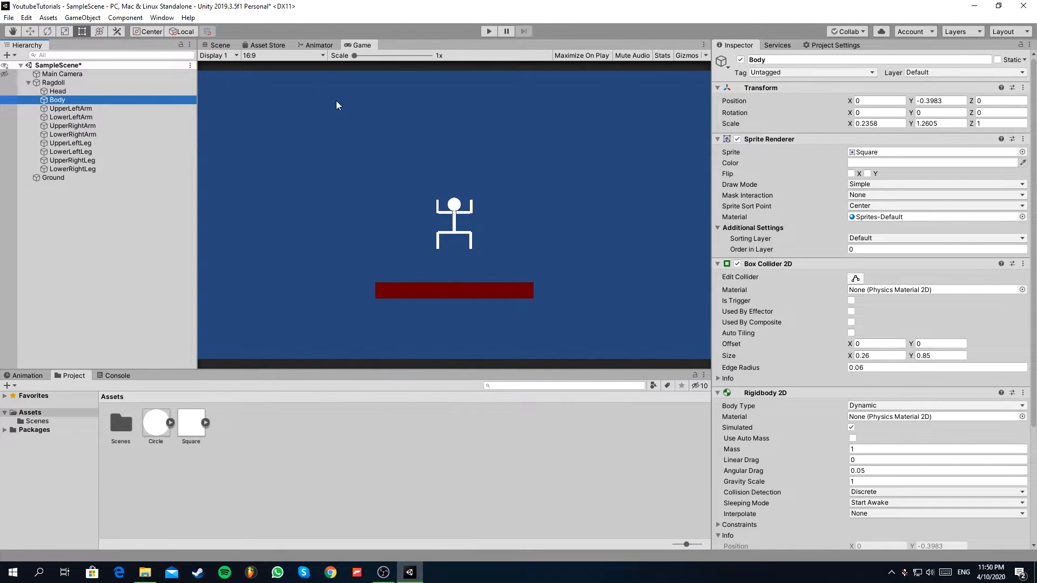
scroll(834, 359, down, 3)
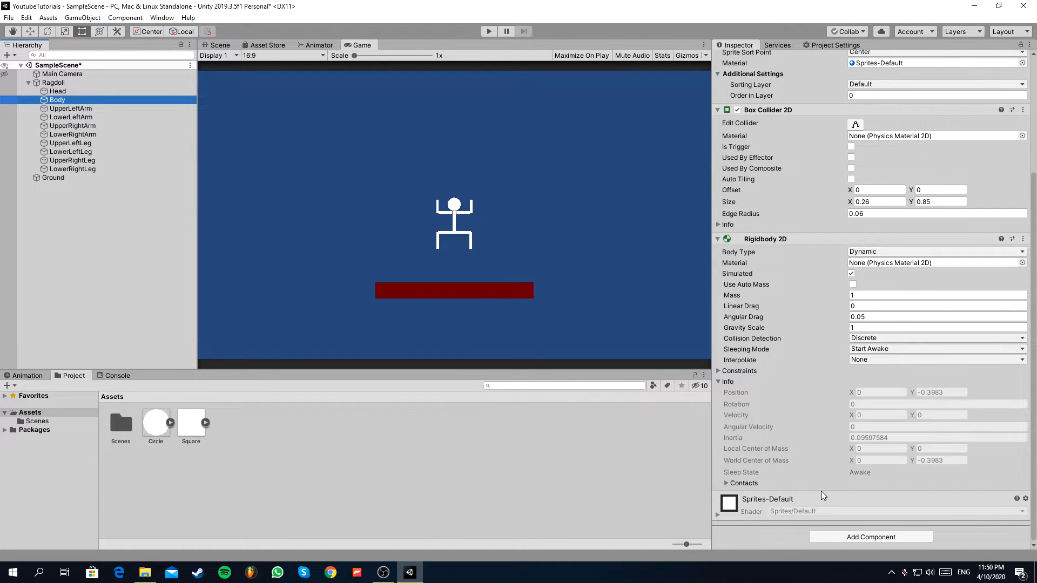
click(106, 92)
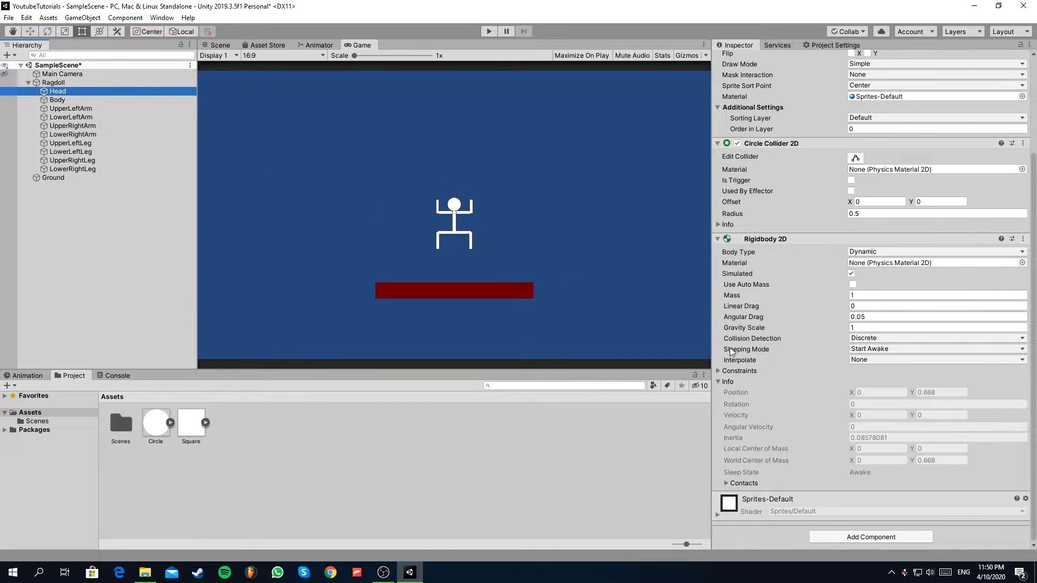
click(718, 239)
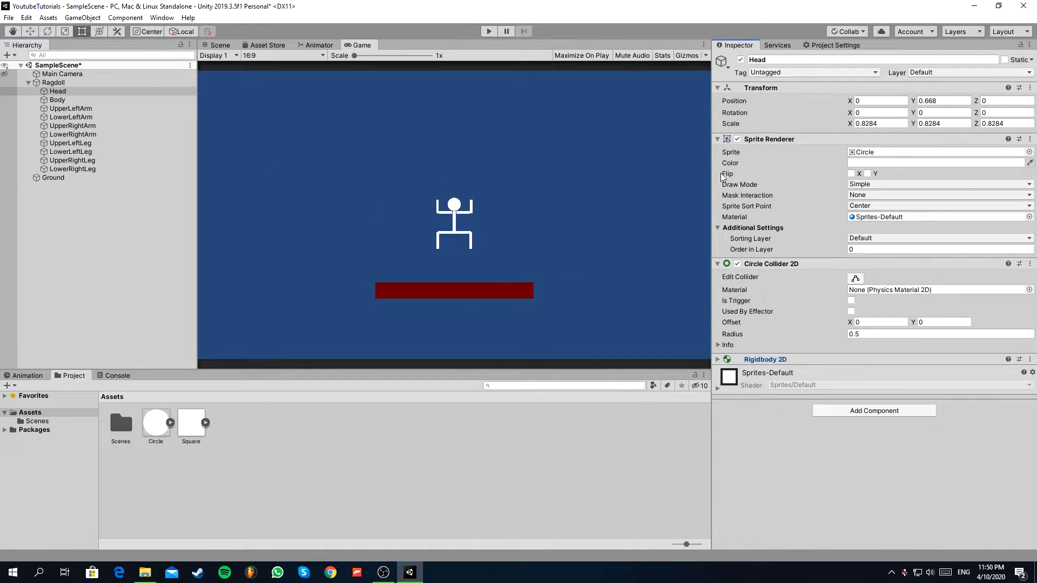
click(718, 264)
click(857, 326)
text(Hinge)
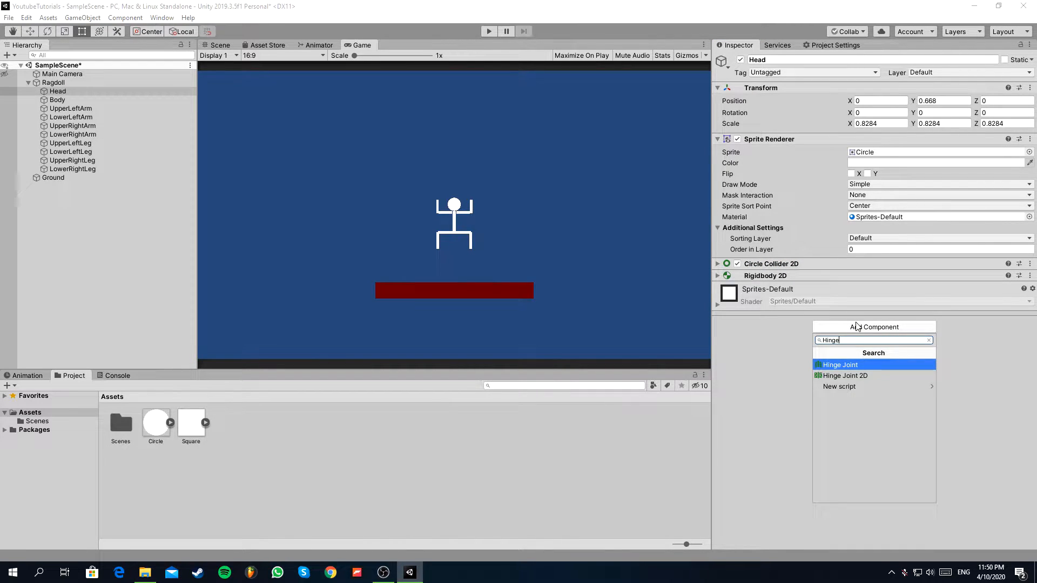
click(845, 376)
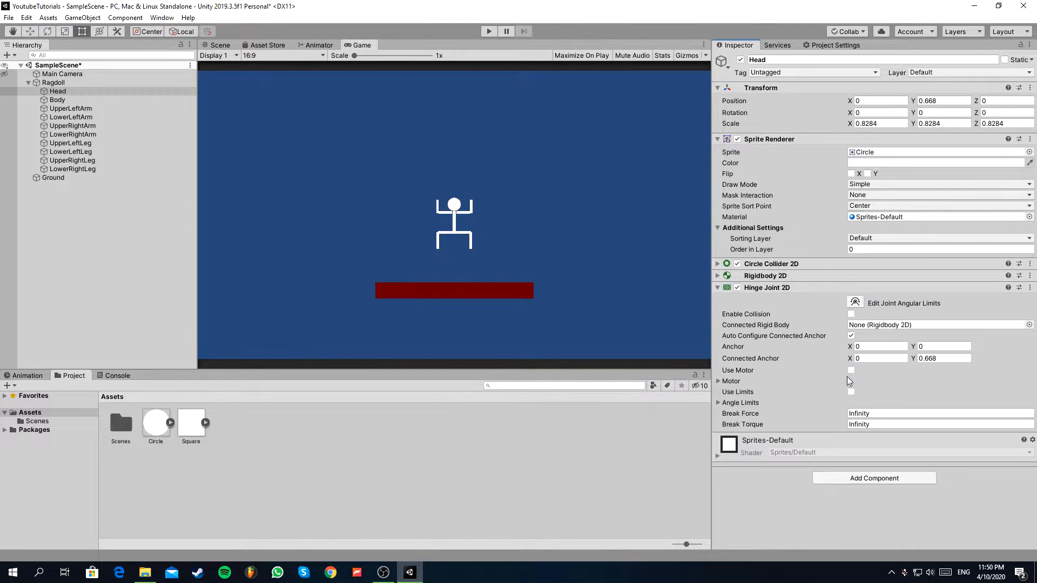
click(227, 48)
scroll(479, 209, up, 6)
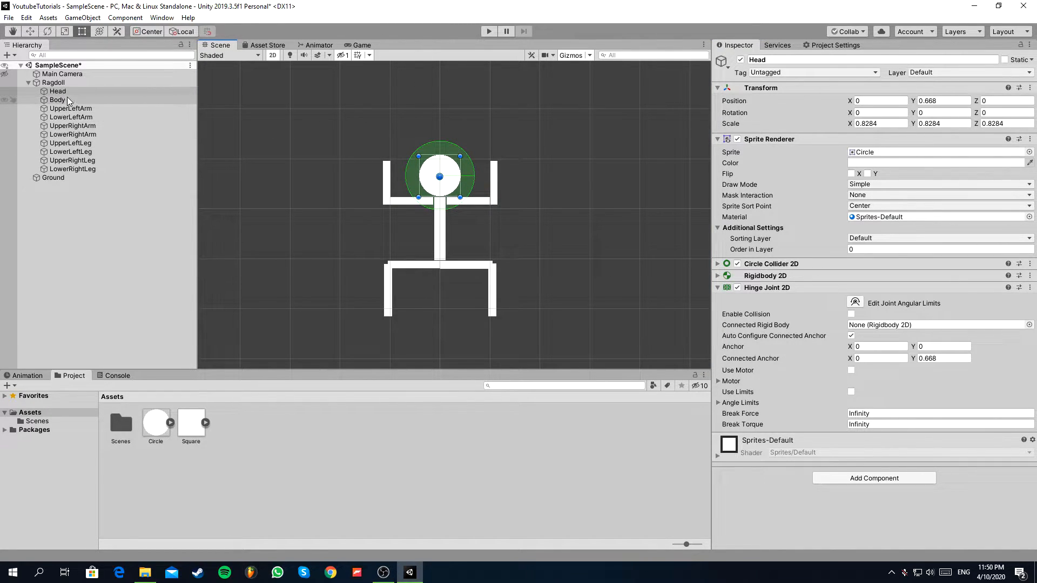
Connect the Head's hinge joint to the Body rigidbody and turn off its automatic connected anchor configuration.
drag(55, 99, 863, 326)
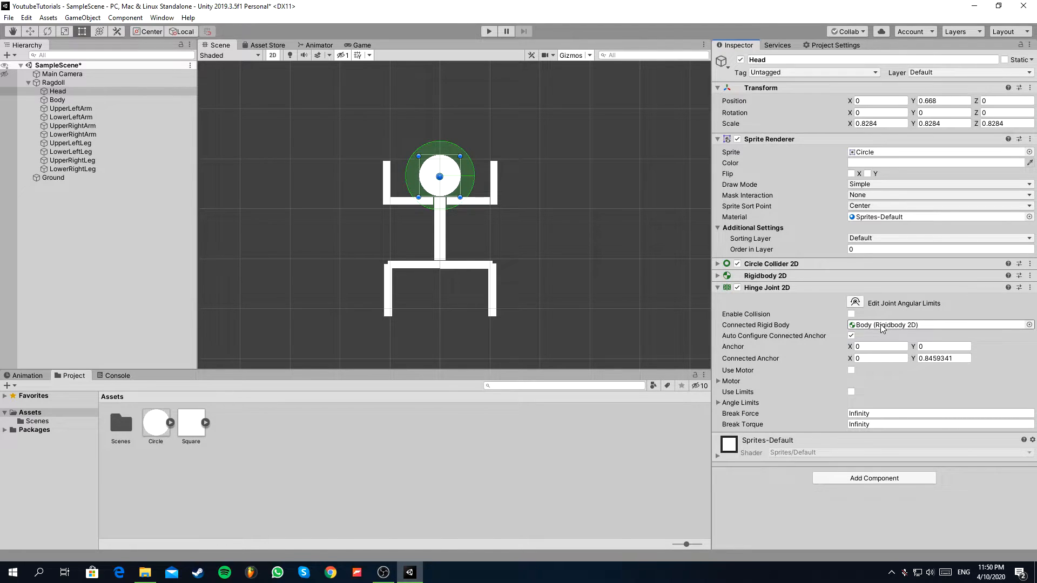
click(851, 336)
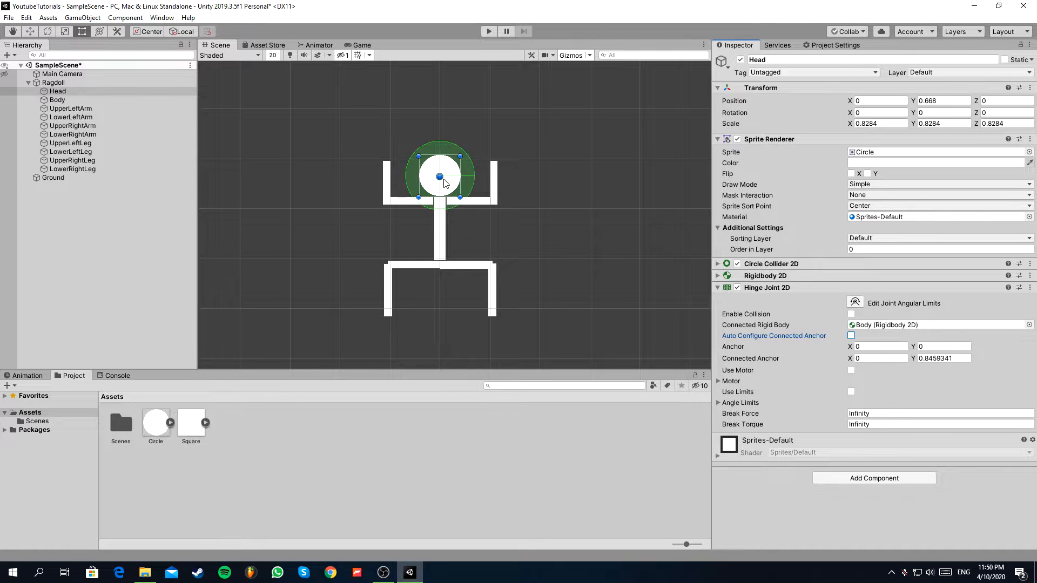
drag(444, 182, 422, 182)
key(ctrl+z)
scroll(446, 179, up, 1)
drag(450, 171, 434, 130)
key(ctrl+z)
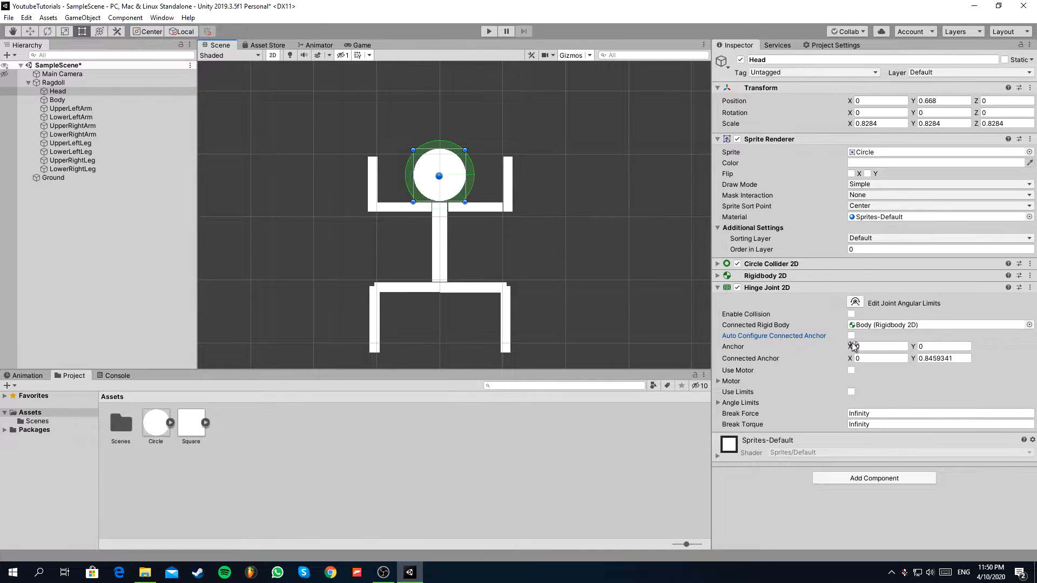
Place the Head hinge's anchor at about (0, -0.53) and its connected anchor at (0, 0.5), where the neck meets Body.
drag(850, 345, 759, 354)
click(851, 359)
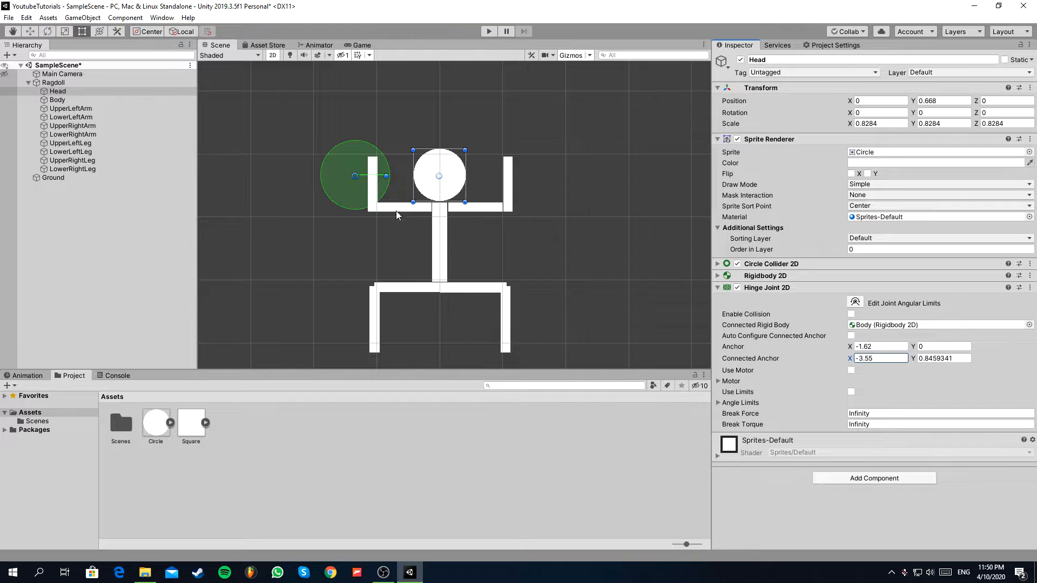
drag(354, 178, 440, 209)
click(384, 176)
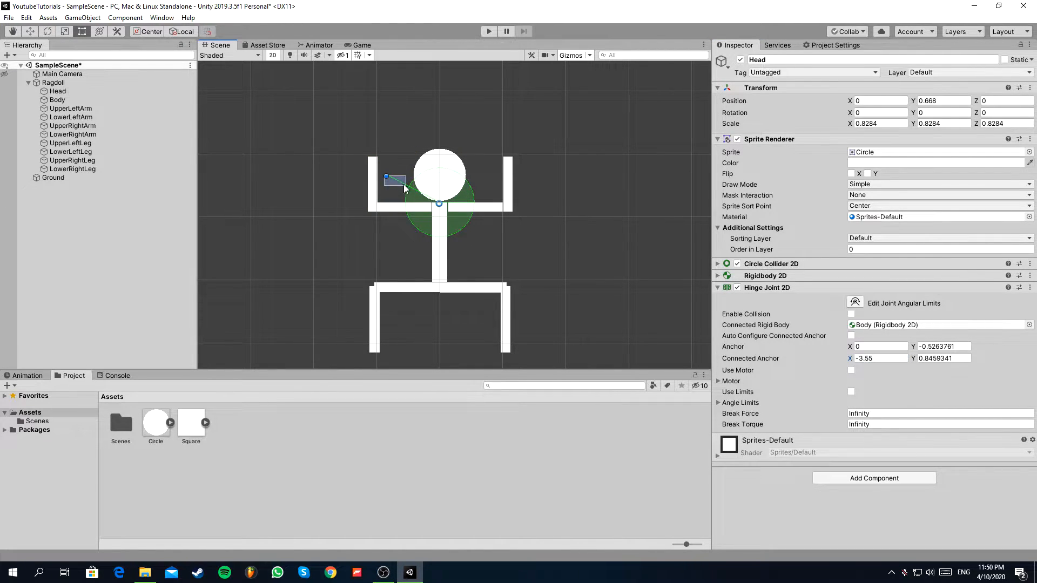
click(74, 92)
drag(386, 177, 443, 204)
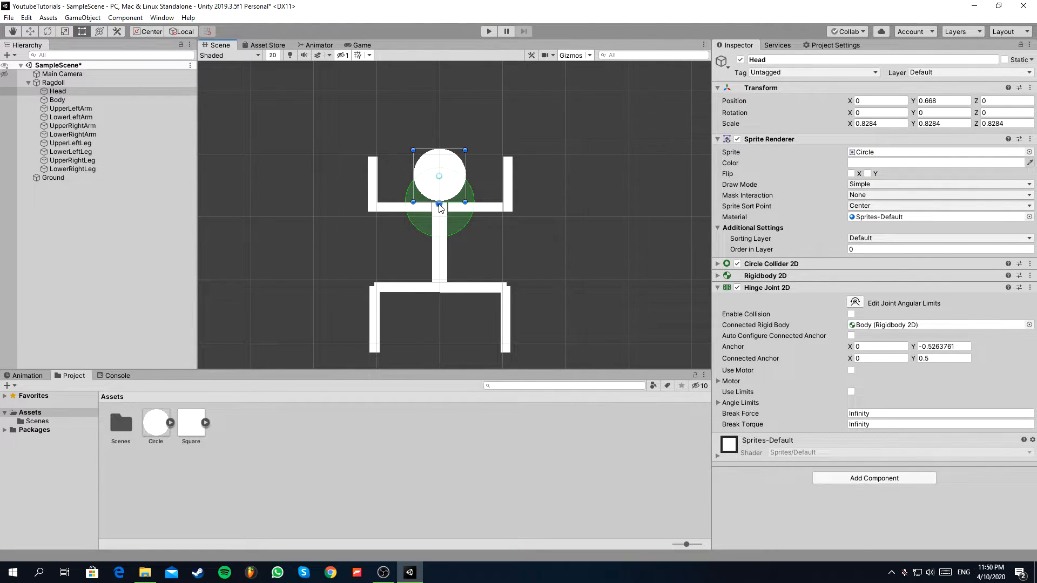
Enable limits on the Head's hinge joint with a lower angle of -30 and an upper angle of 30.
click(75, 109)
click(67, 91)
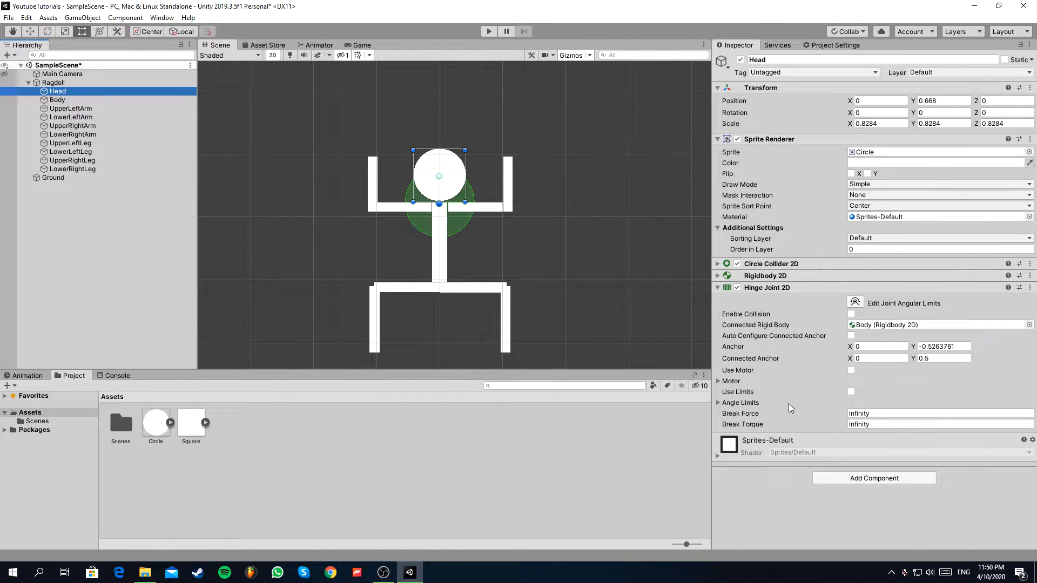
click(842, 395)
click(718, 404)
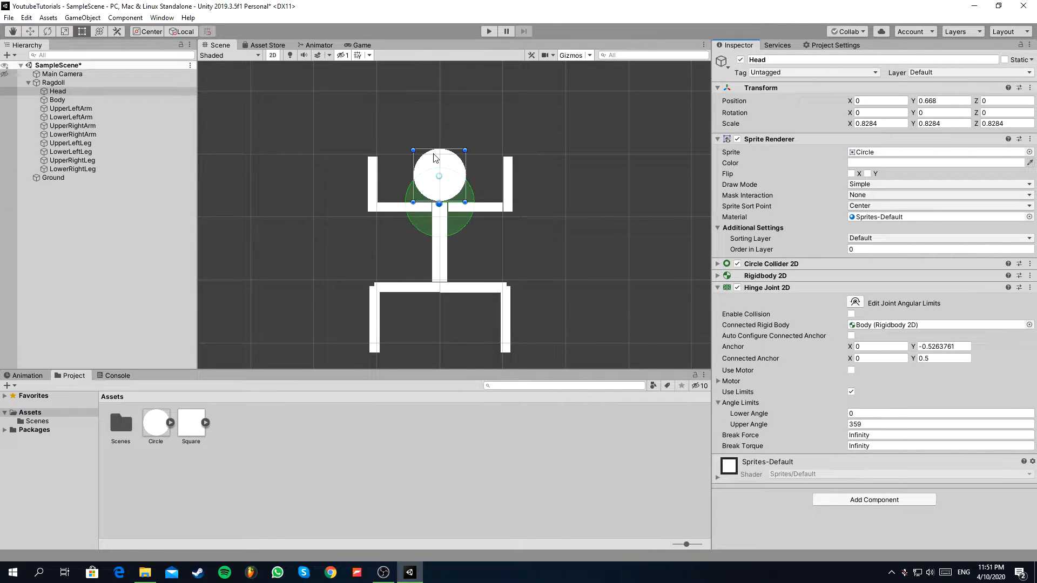
click(839, 413)
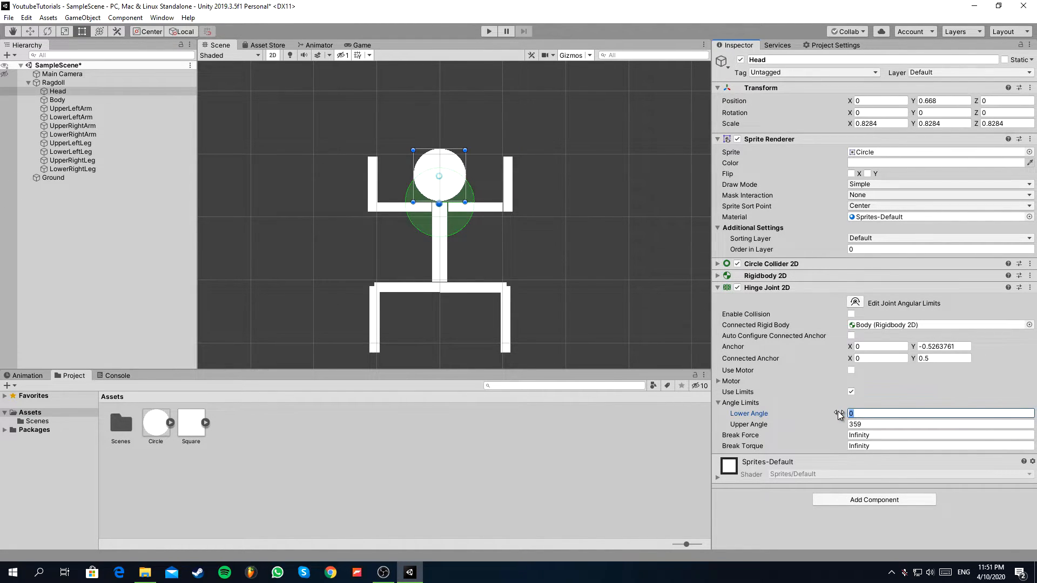
text(-30)
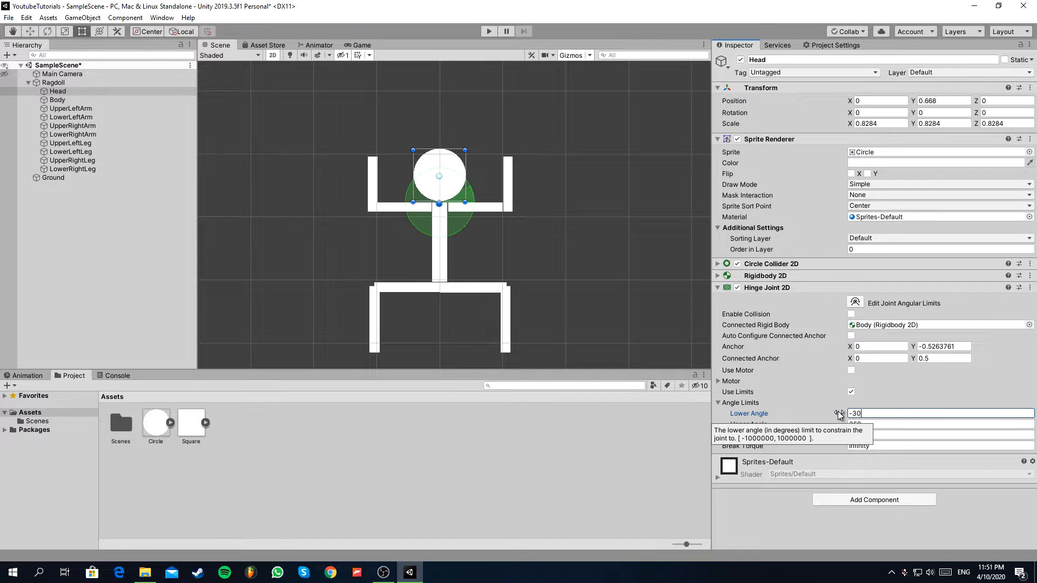
click(825, 427)
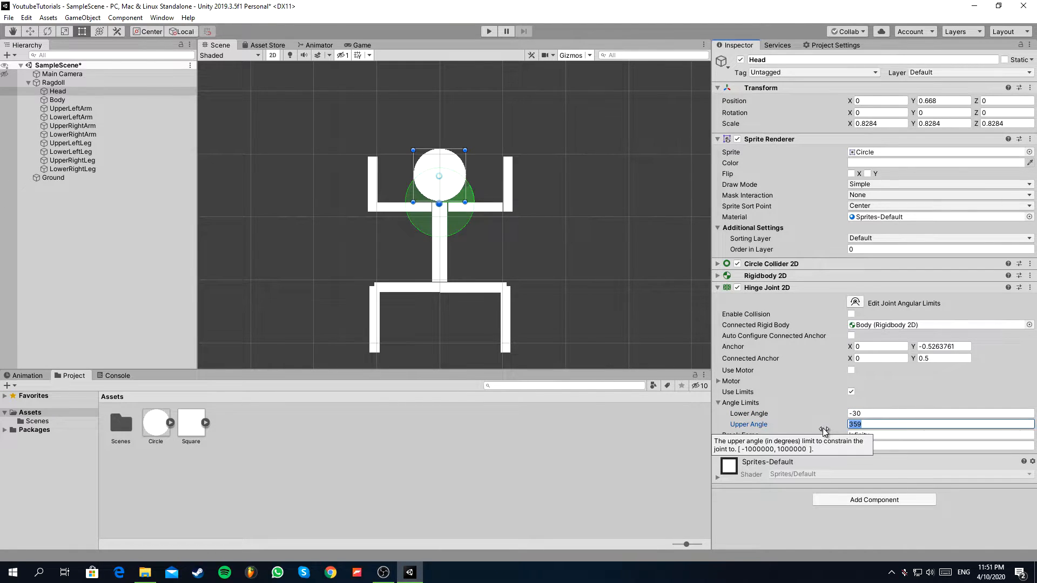
text(30)
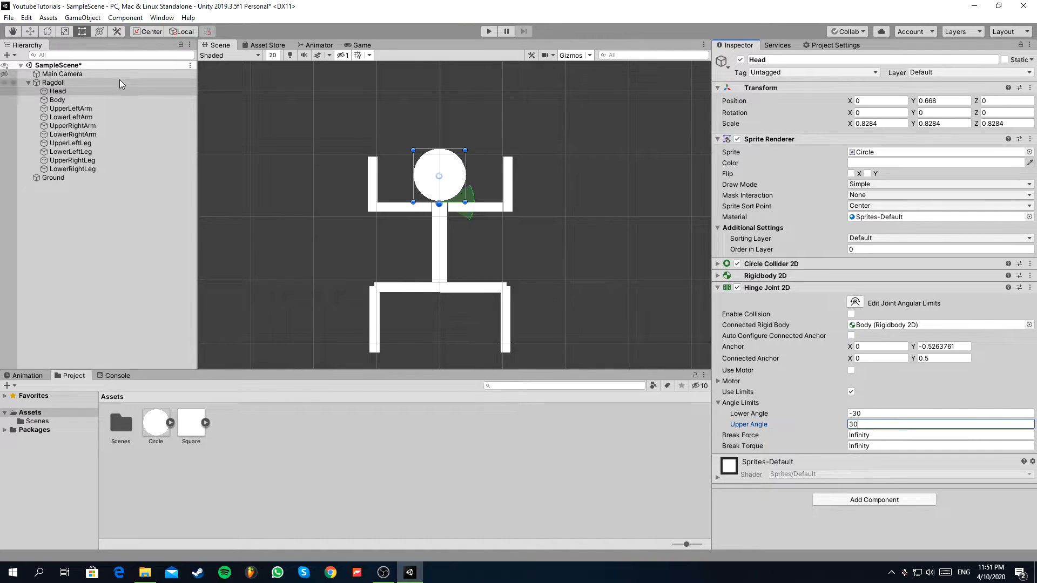
Add a Hinge Joint 2D to UpperLeftArm, connected to Body, with automatic connected anchor configuration turned off.
click(89, 106)
click(87, 101)
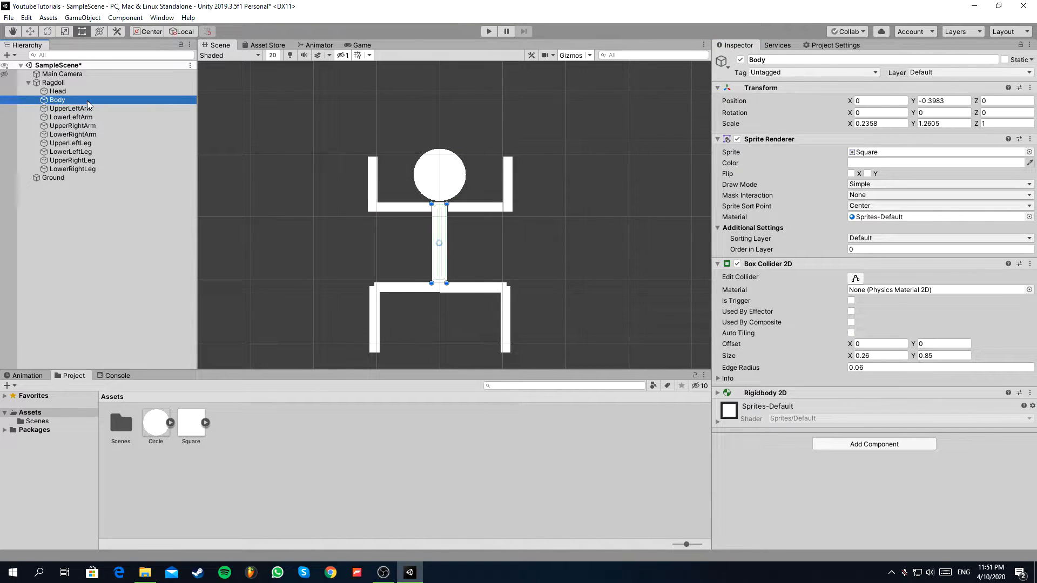
click(74, 108)
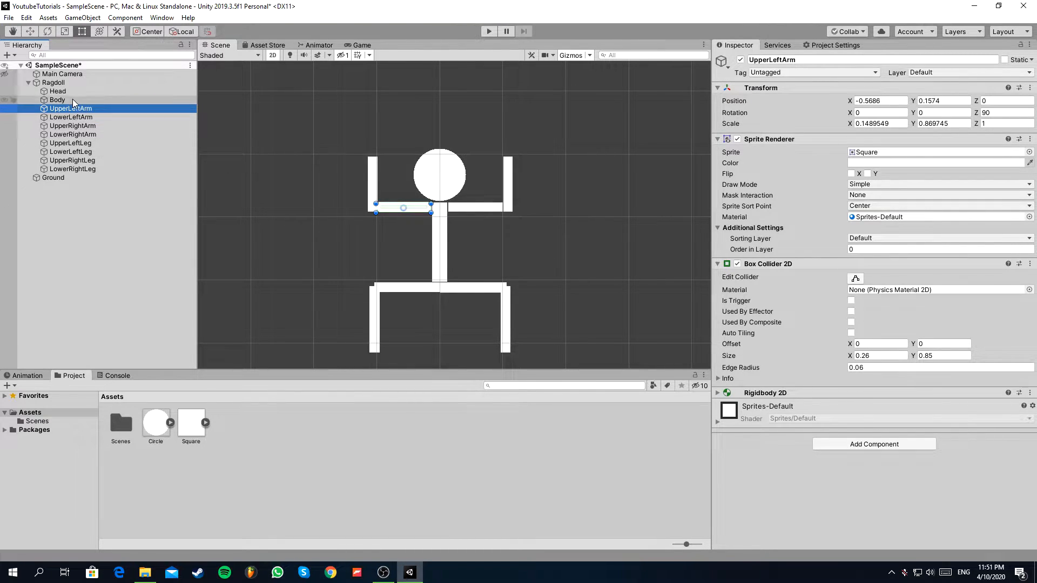
click(841, 444)
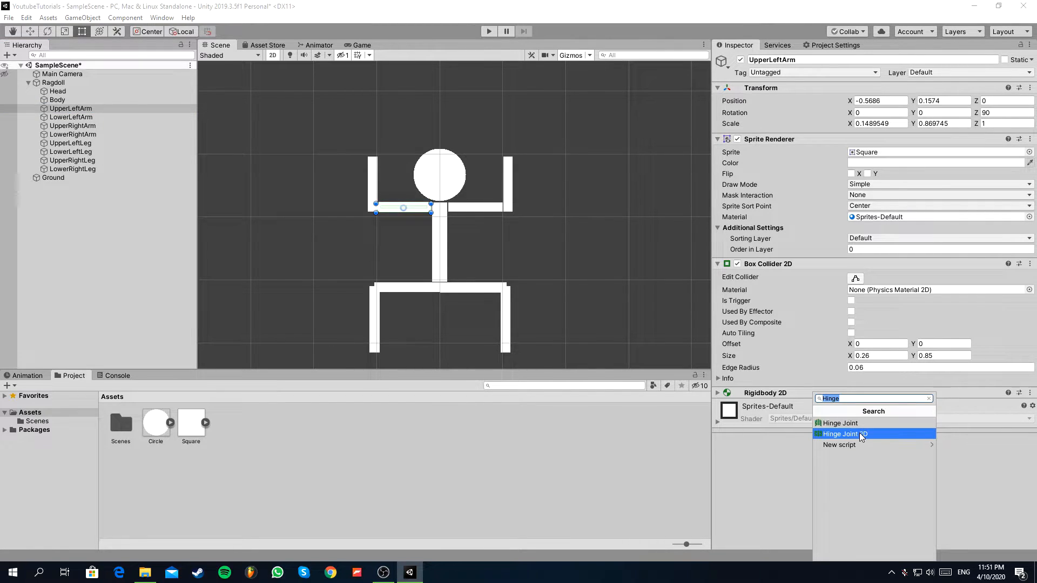
click(860, 434)
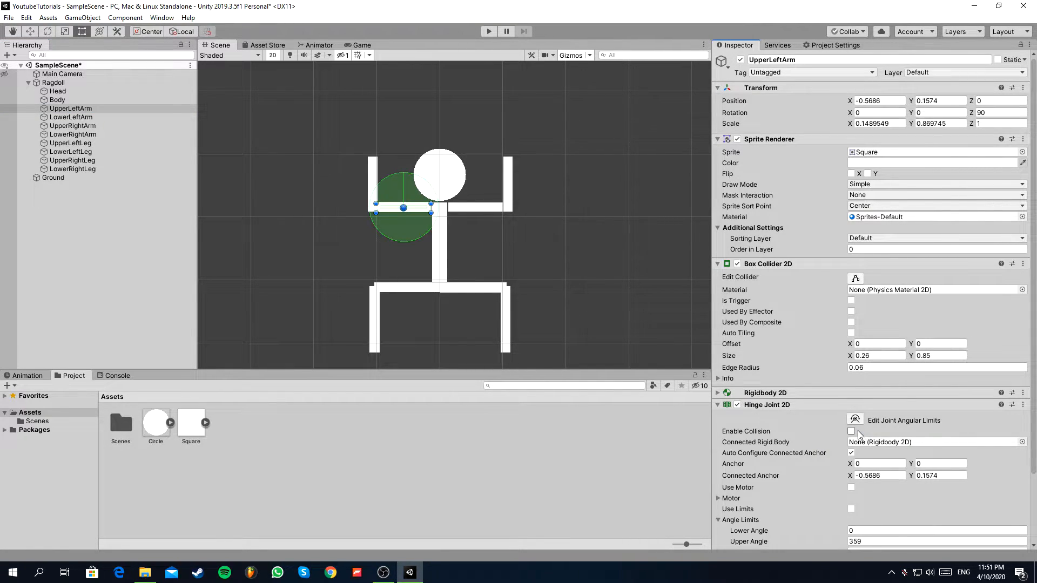
scroll(857, 430, down, 3)
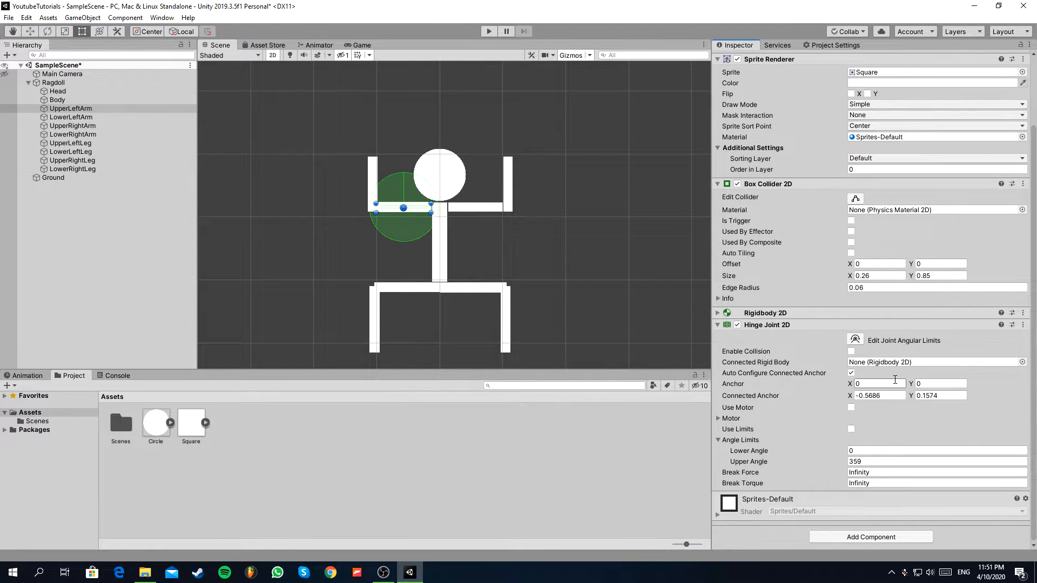
drag(60, 111, 863, 366)
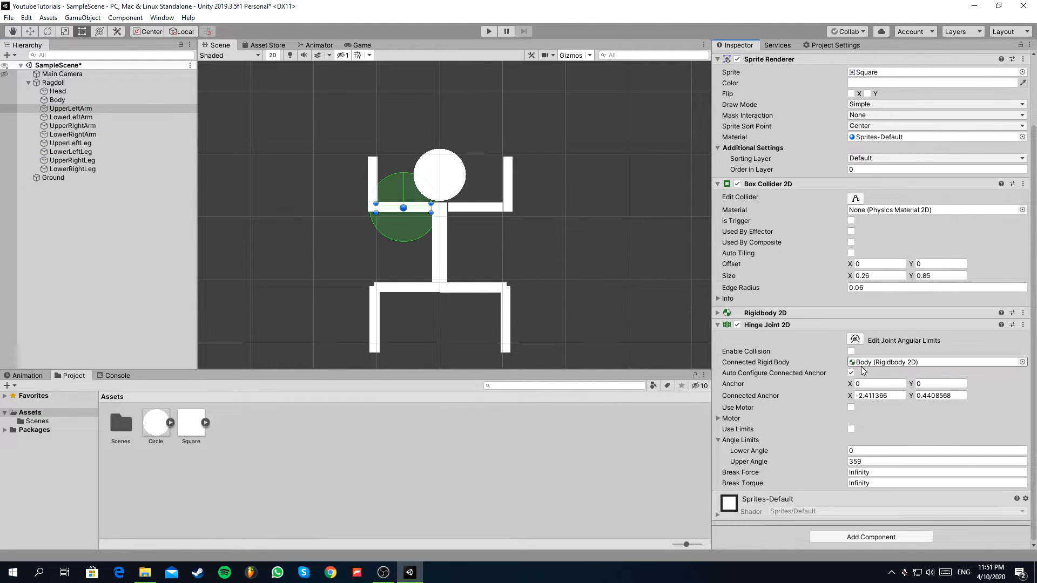
click(851, 372)
Move both anchors of UpperLeftArm's hinge to the shoulder, with the anchor at about (0, -0.5) and the connected anchor at about (-0.57, 0.44).
drag(850, 383, 525, 319)
drag(400, 229, 432, 206)
scroll(439, 211, up, 5)
click(75, 108)
drag(278, 201, 426, 202)
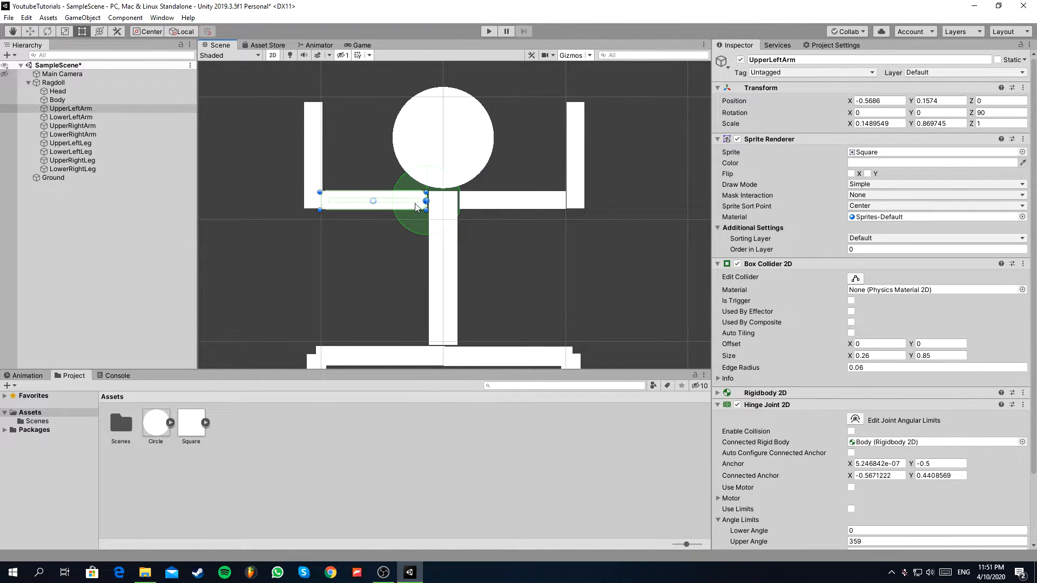
Add a Hinge Joint 2D to LowerLeftArm and connect it to the UpperLeftArm rigidbody.
click(87, 116)
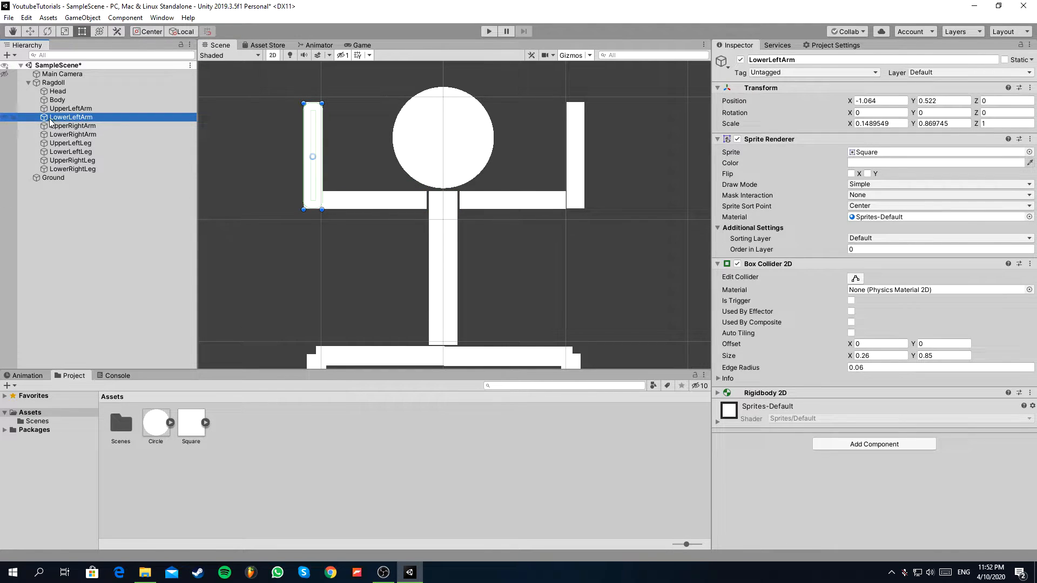
click(835, 443)
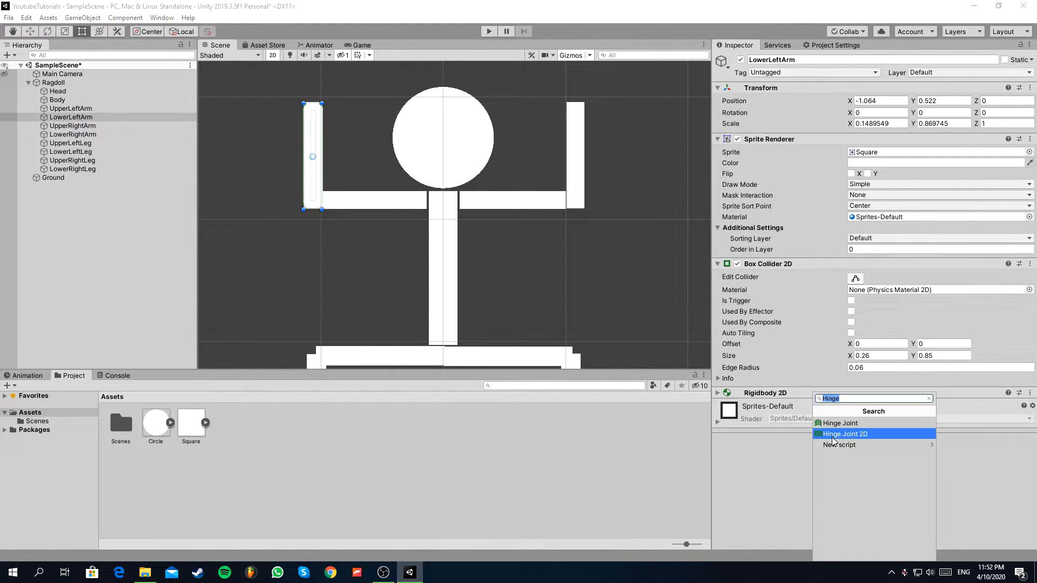
click(833, 435)
scroll(838, 375, down, 3)
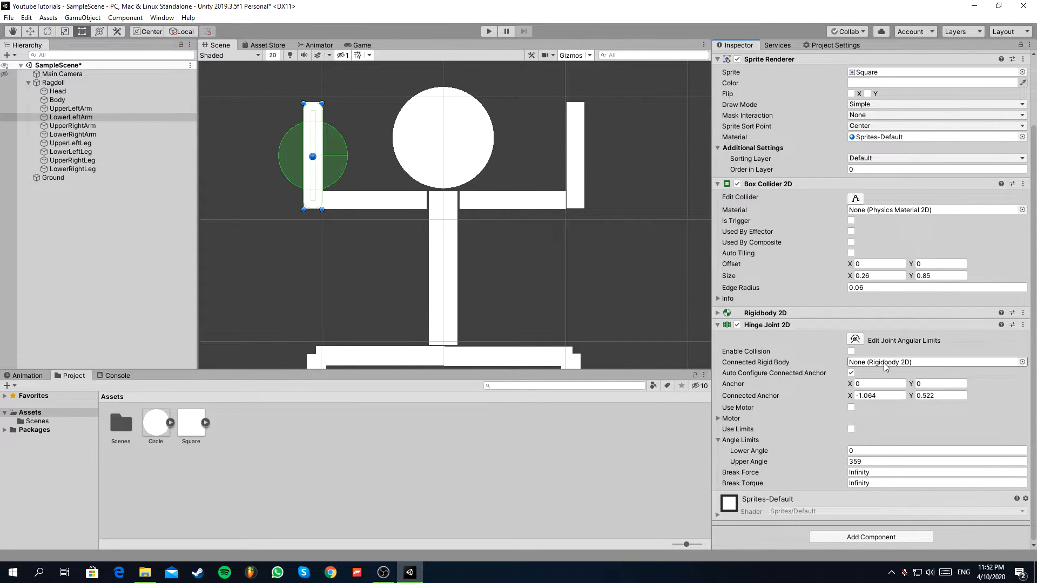
drag(52, 109, 855, 363)
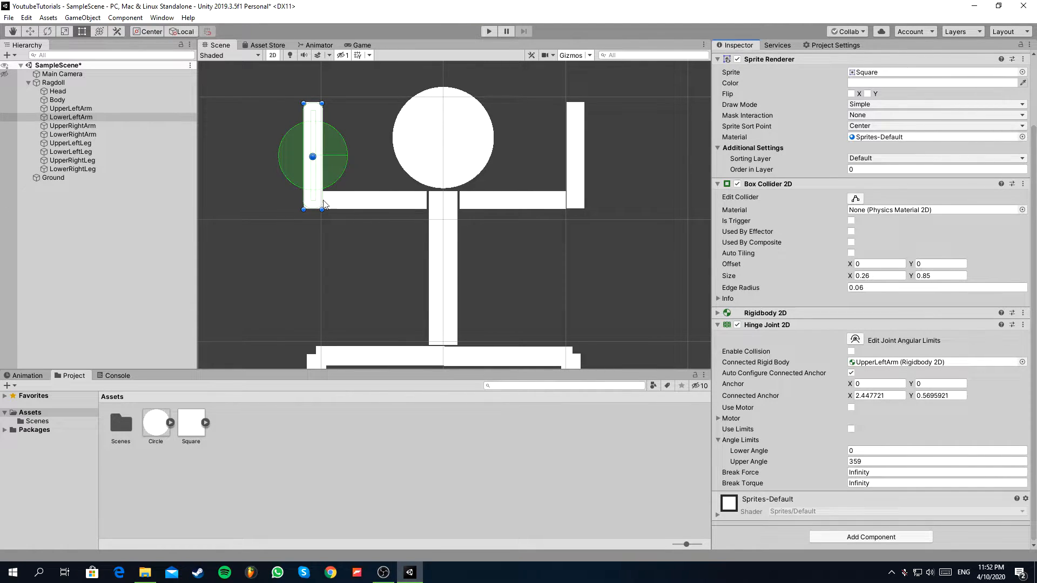
Enable limits on UpperLeftArm's hinge joint with a lower angle of -90 and an upper angle of 90.
click(79, 109)
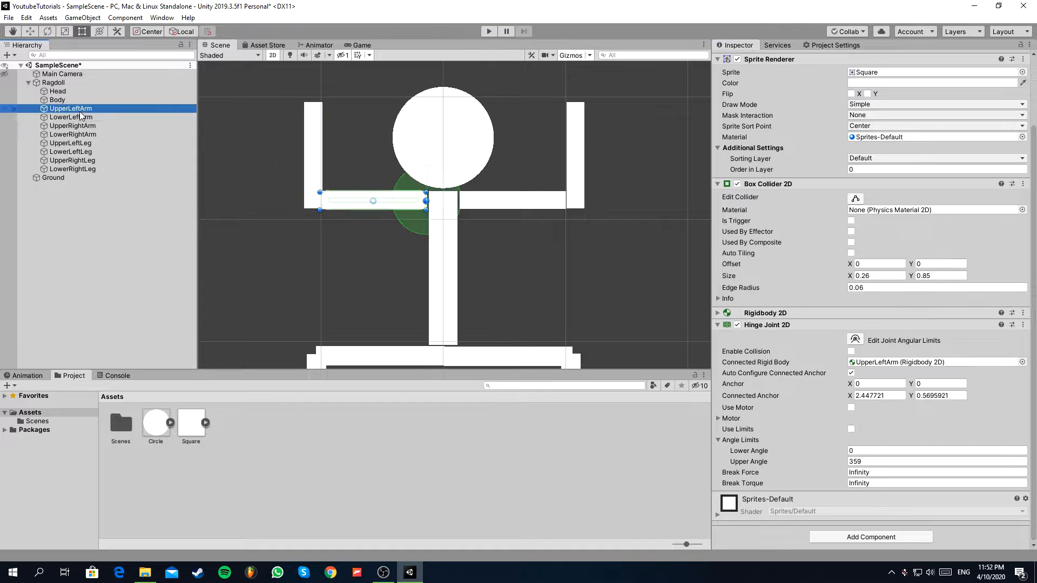
click(850, 429)
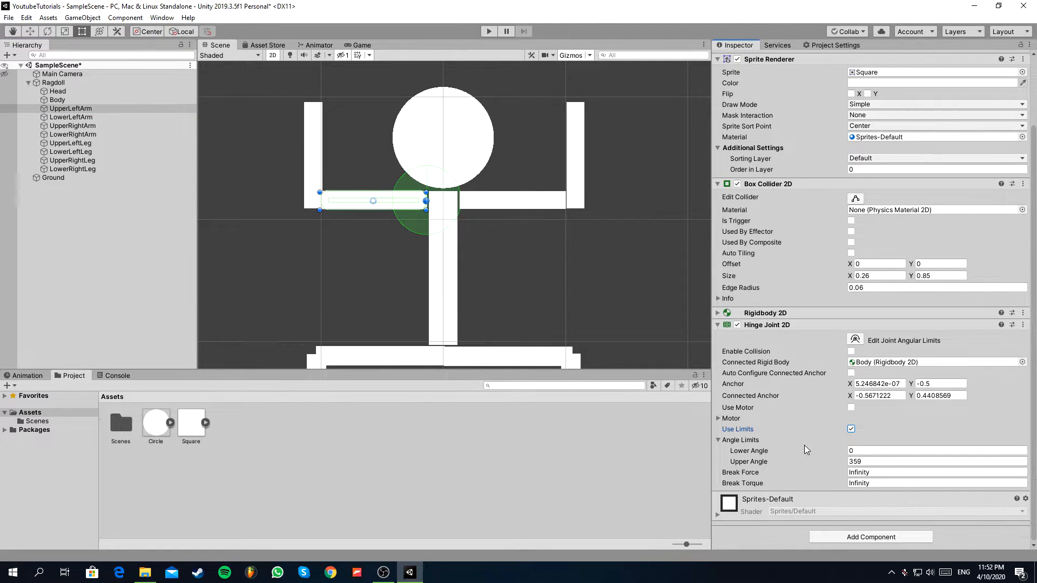
click(869, 452)
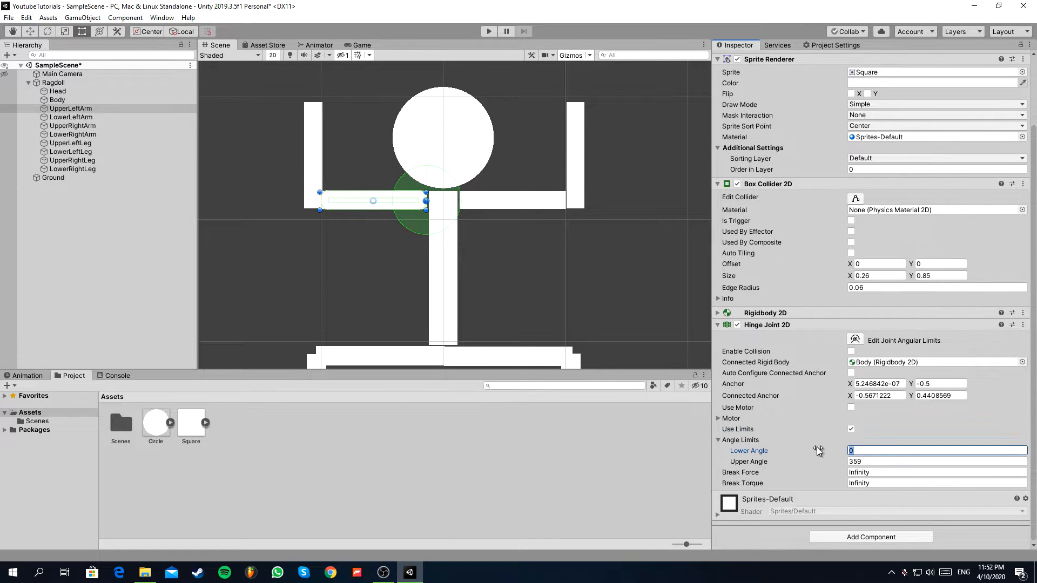
text(-90)
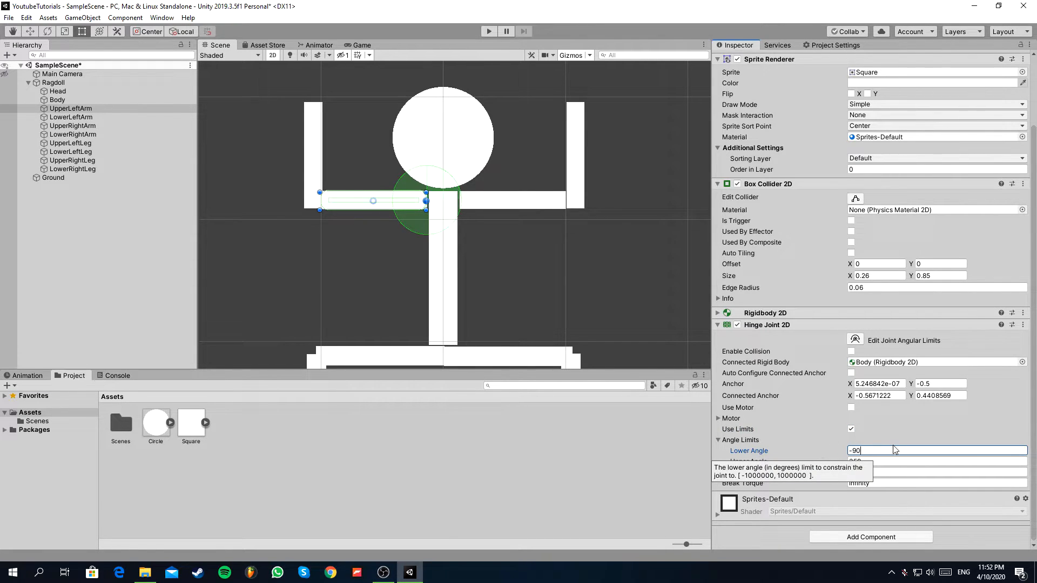
key(Tab)
text(9)
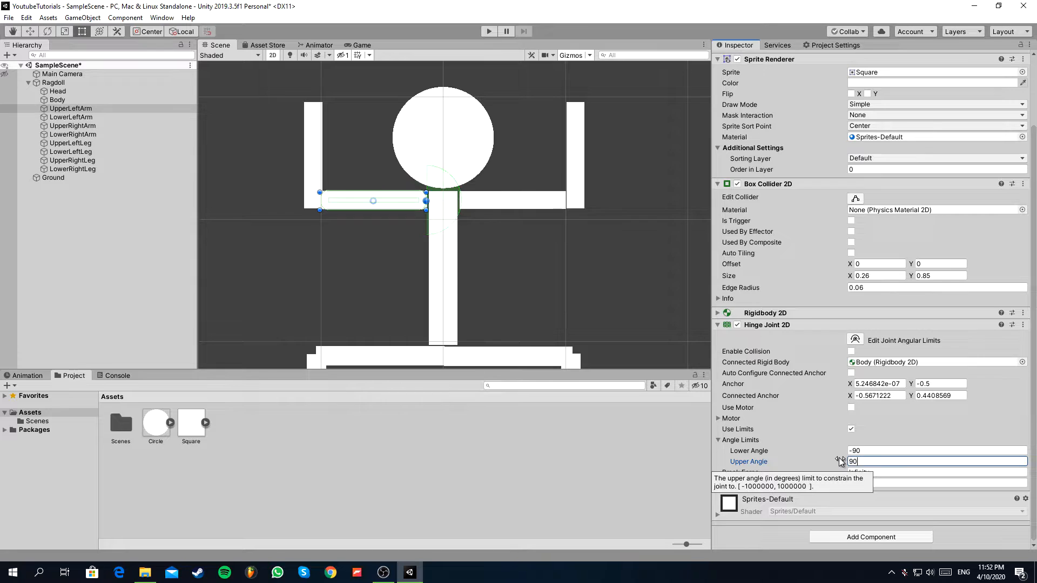
Turn off automatic anchor configuration on LowerLeftArm's hinge and place its anchor at about (0.41, -0.42) and connected anchor at (0, 0.5), at the elbow.
click(93, 117)
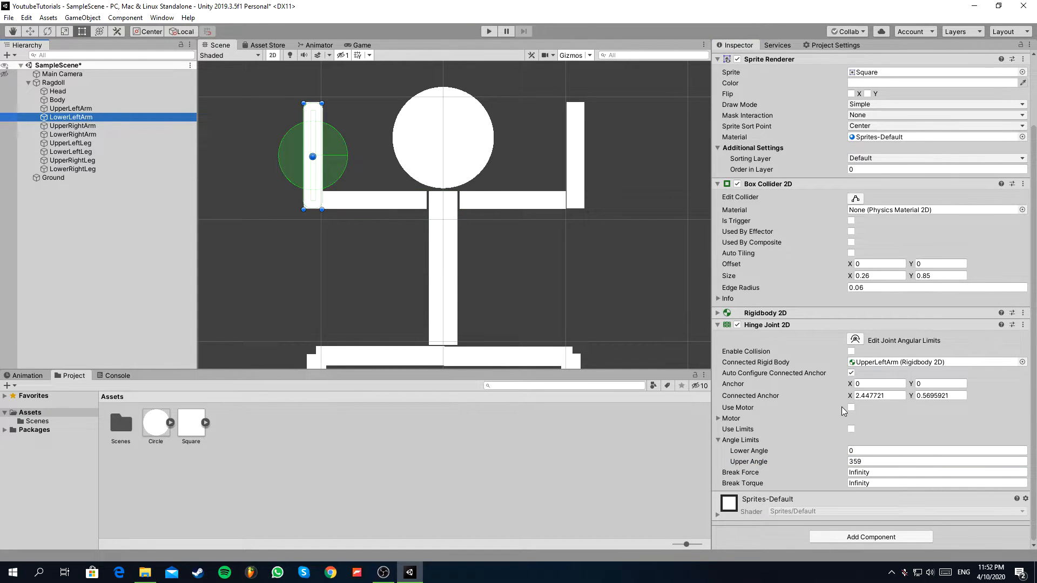
click(851, 451)
drag(853, 384, 843, 386)
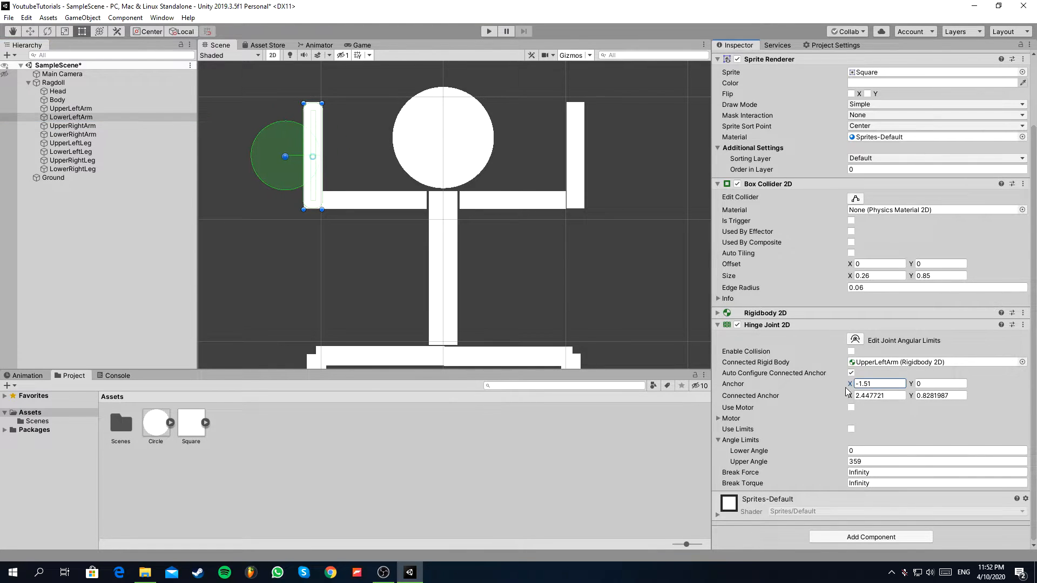
click(848, 395)
click(851, 373)
drag(851, 392, 836, 394)
drag(288, 161, 319, 200)
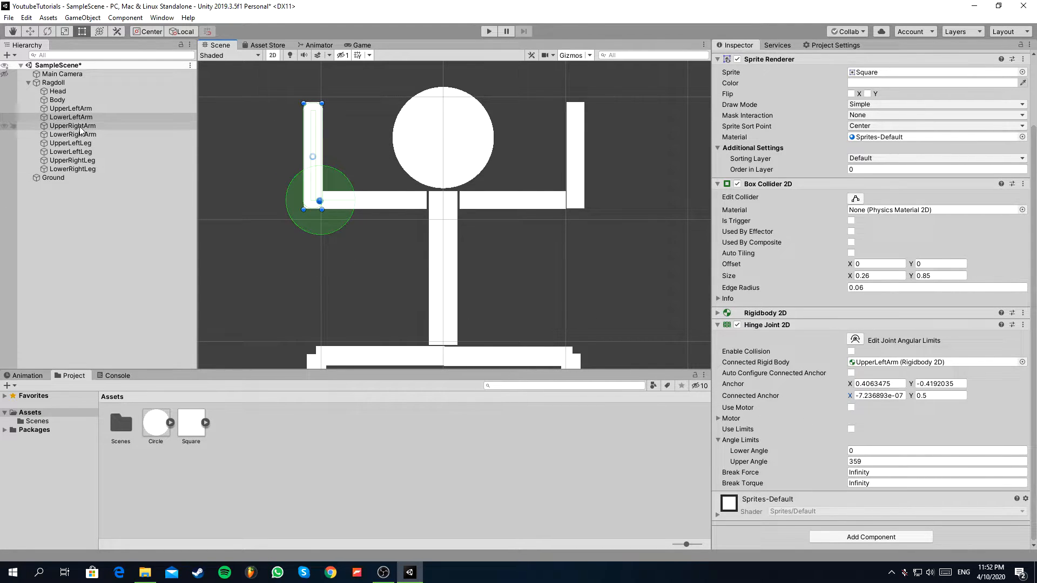
scroll(455, 71, down, 5)
scroll(464, 212, up, 2)
scroll(465, 182, down, 2)
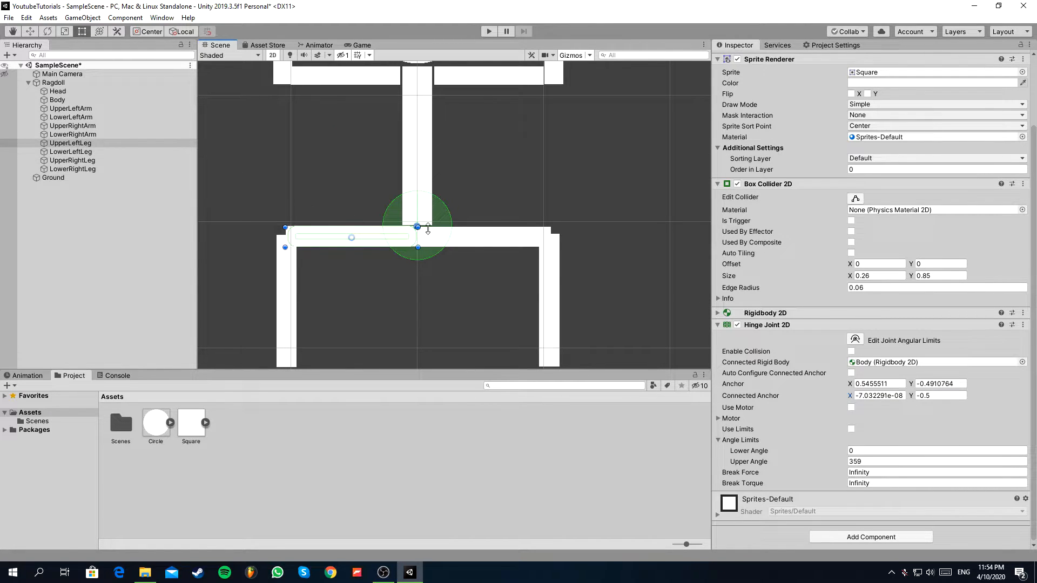
scroll(418, 232, down, 2)
scroll(321, 247, up, 3)
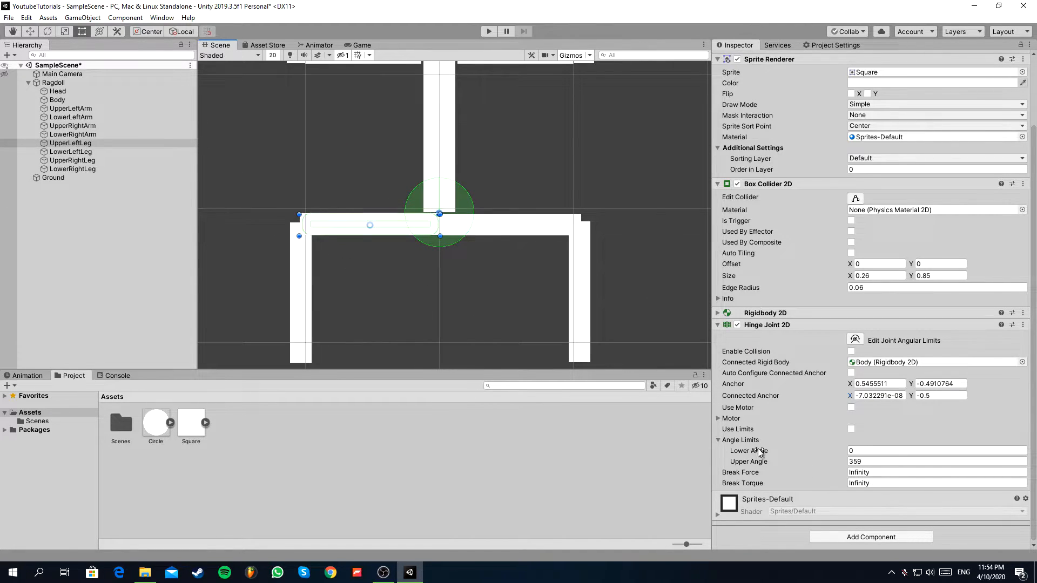
click(852, 447)
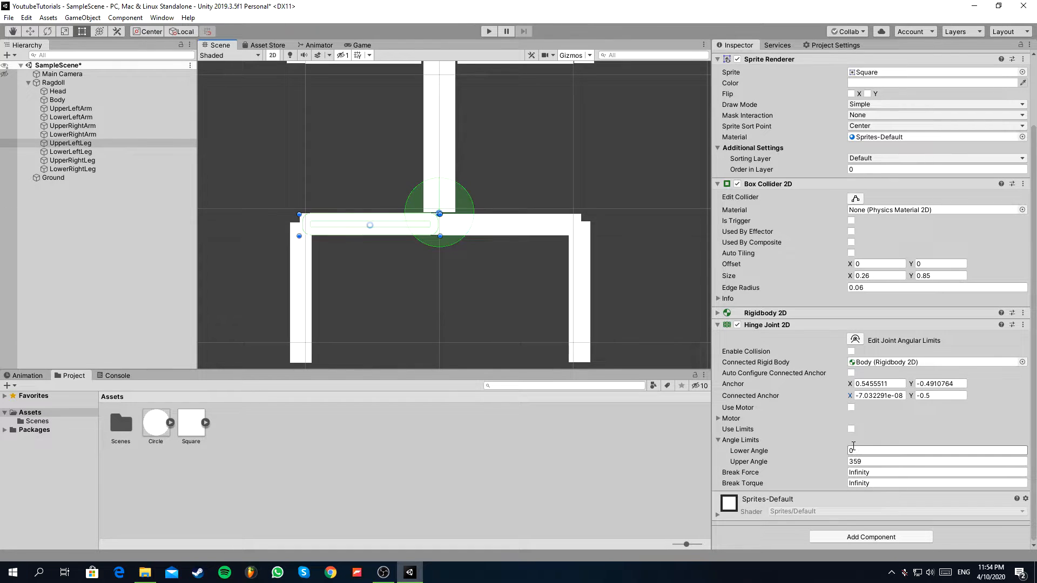
key(Return)
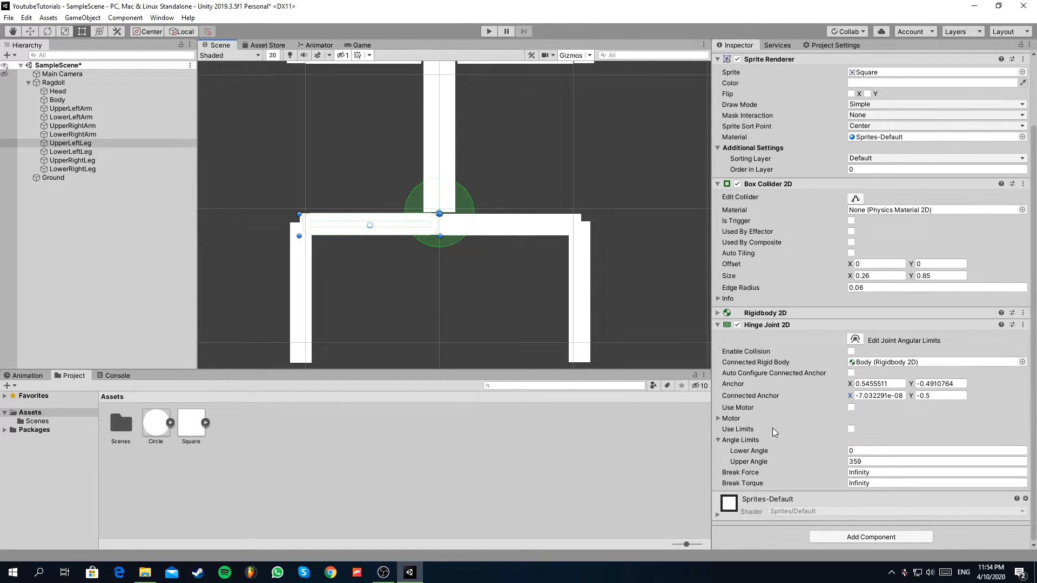
Play the scene and watch the ragdoll land on the ground, including a close-up in the Scene view.
scroll(406, 199, down, 3)
scroll(527, 312, down, 1)
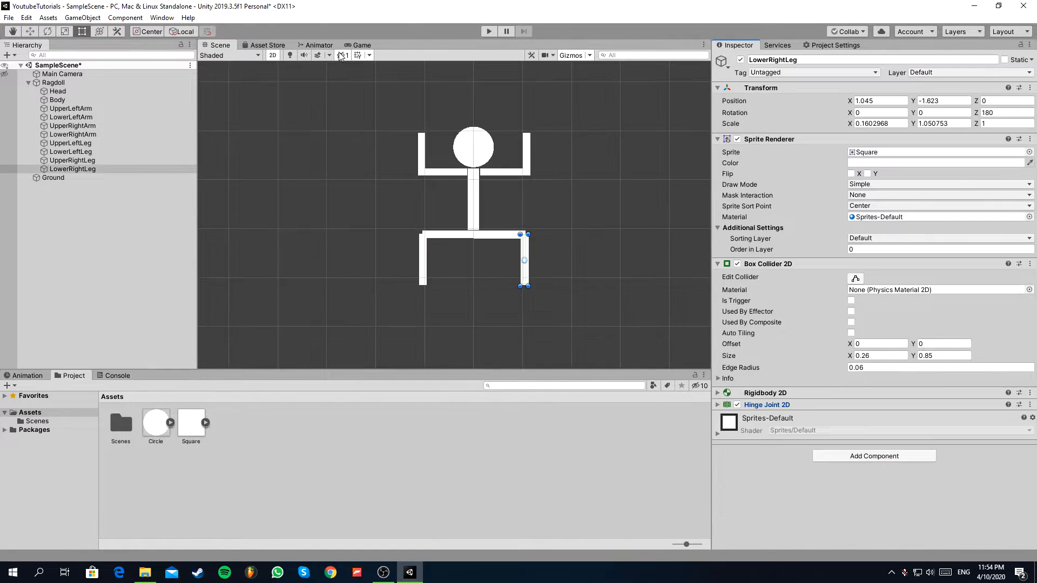
click(357, 44)
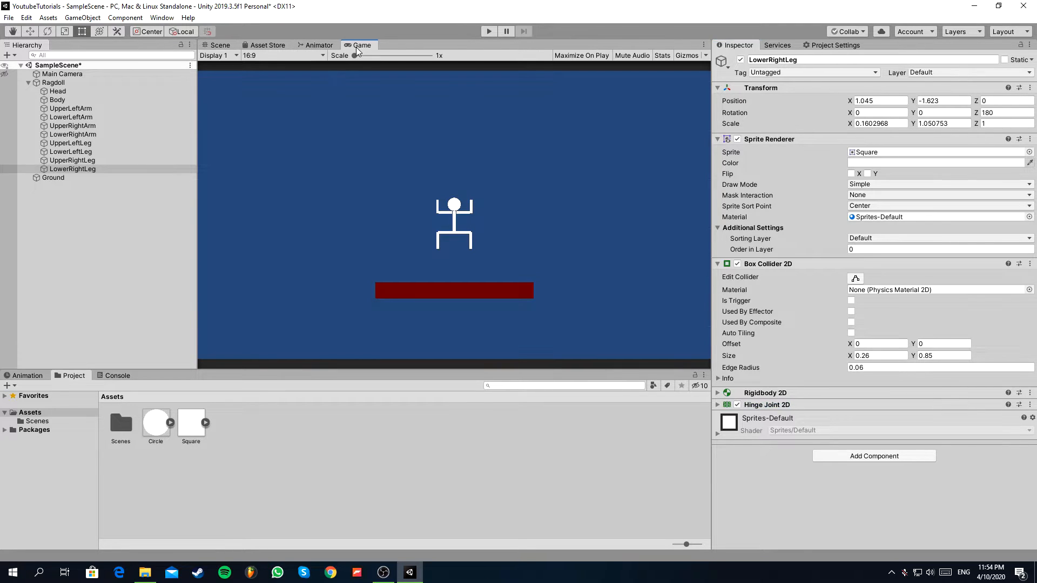
click(490, 31)
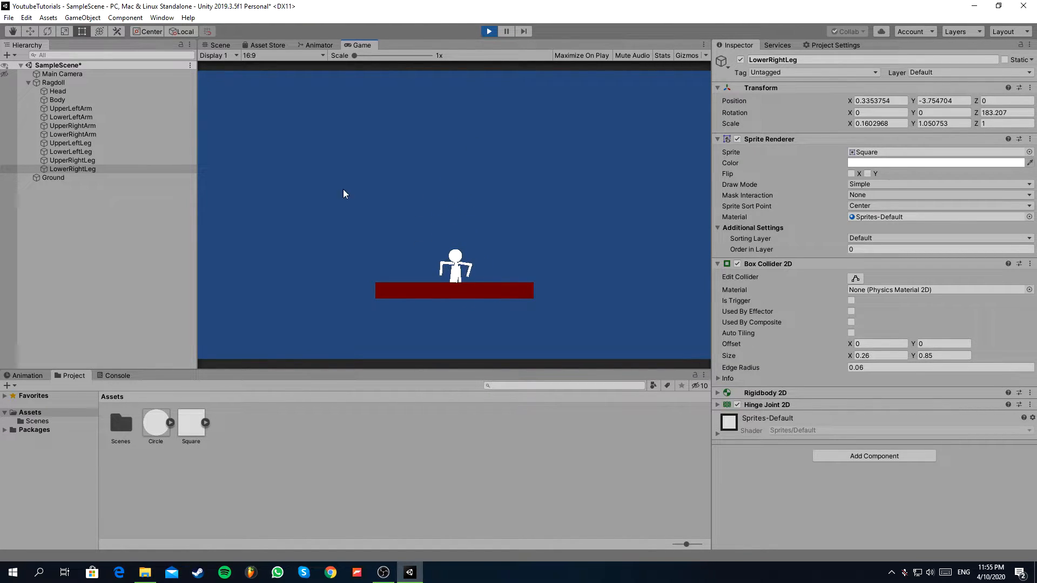
click(220, 45)
scroll(450, 184, up, 2)
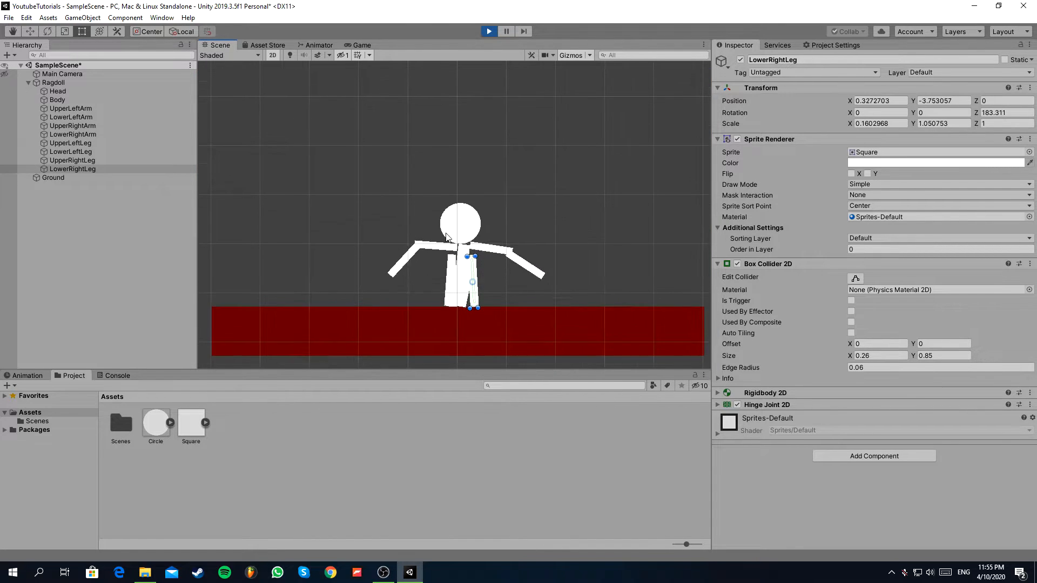
Pull the running ragdoll around by its Head with the Move tool to test the joints, and stop playing.
click(82, 90)
click(31, 30)
drag(463, 227, 517, 141)
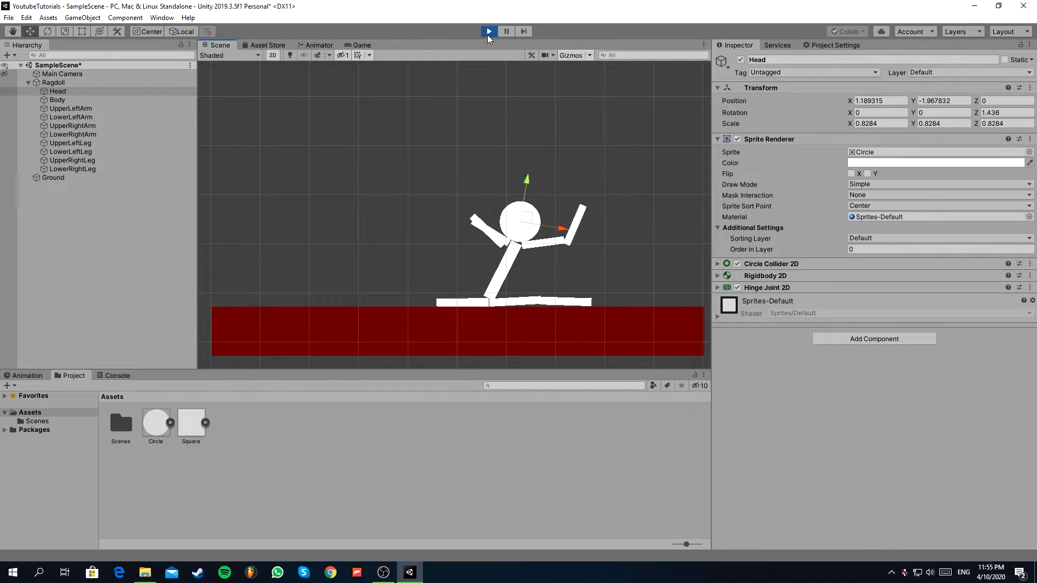
click(488, 31)
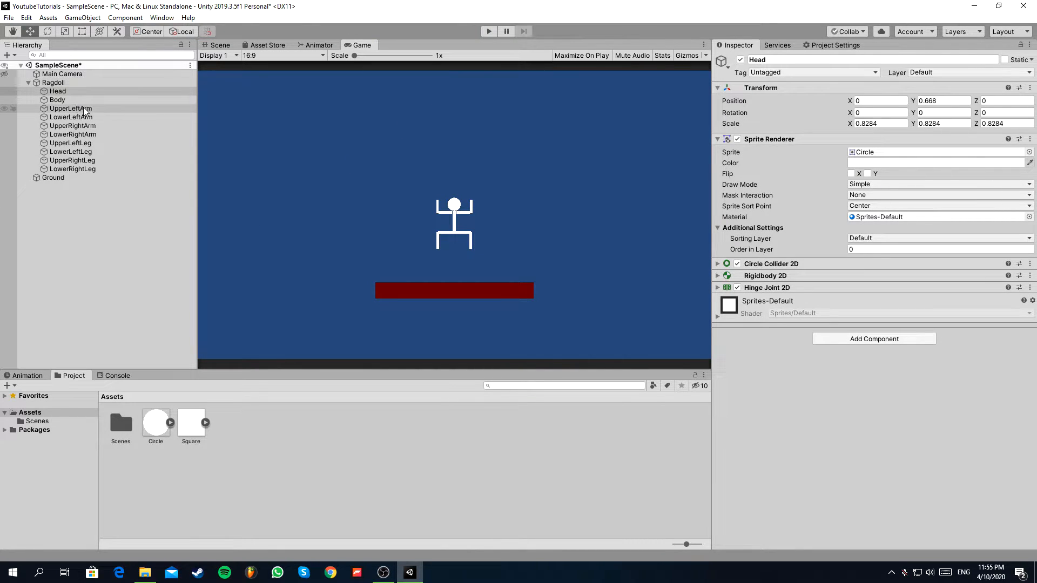
Disable the Box Collider 2D on Body and all arm and leg parts, and the Circle Collider 2D on Head.
click(79, 170)
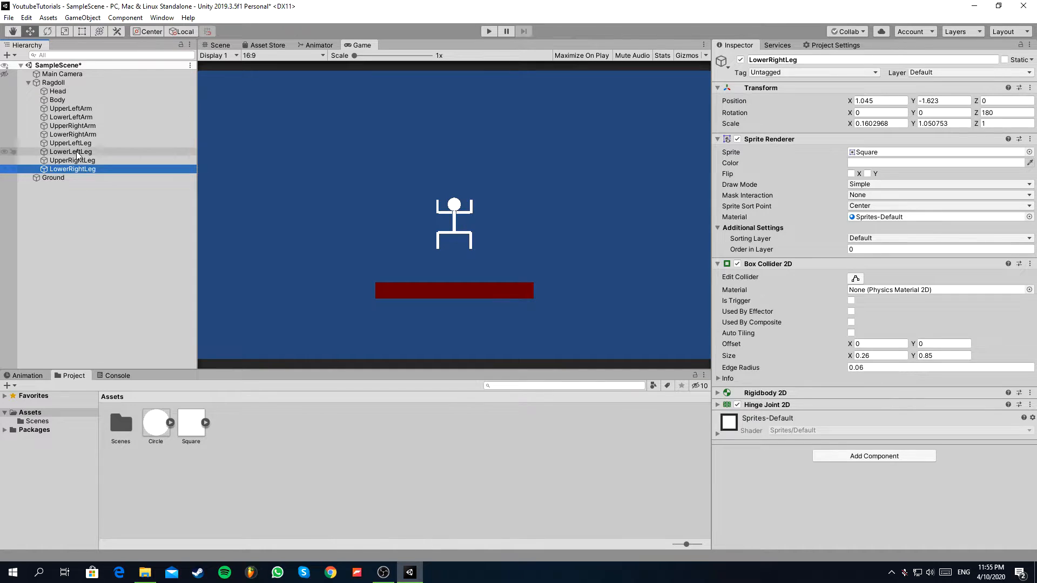
shift+click(72, 101)
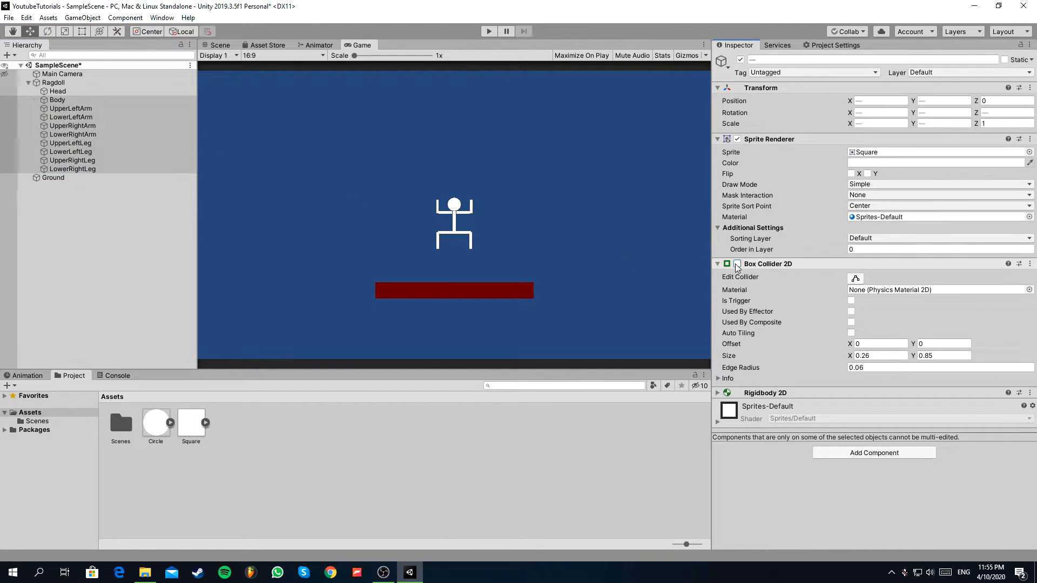
click(92, 92)
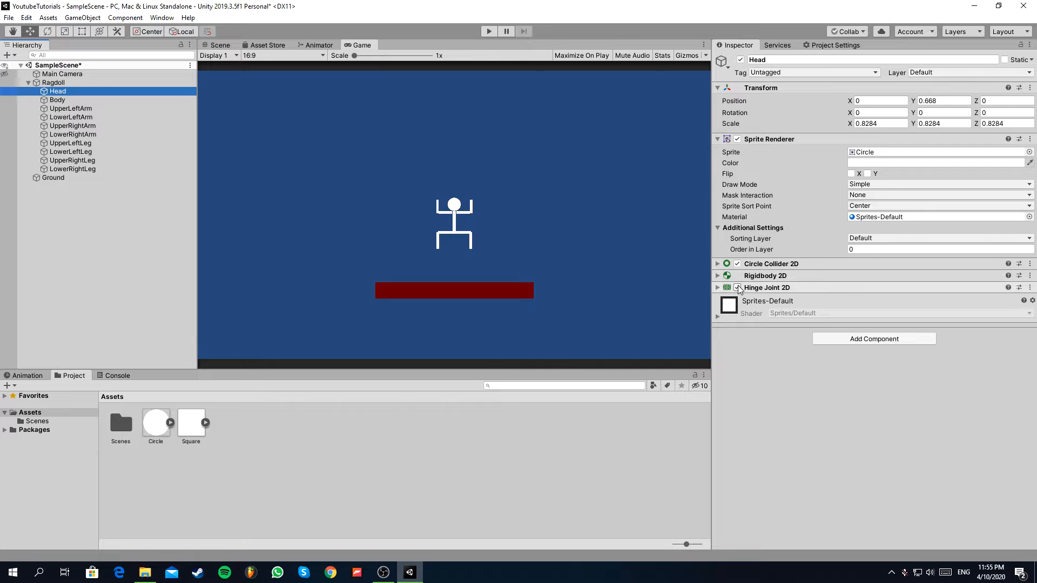
click(737, 263)
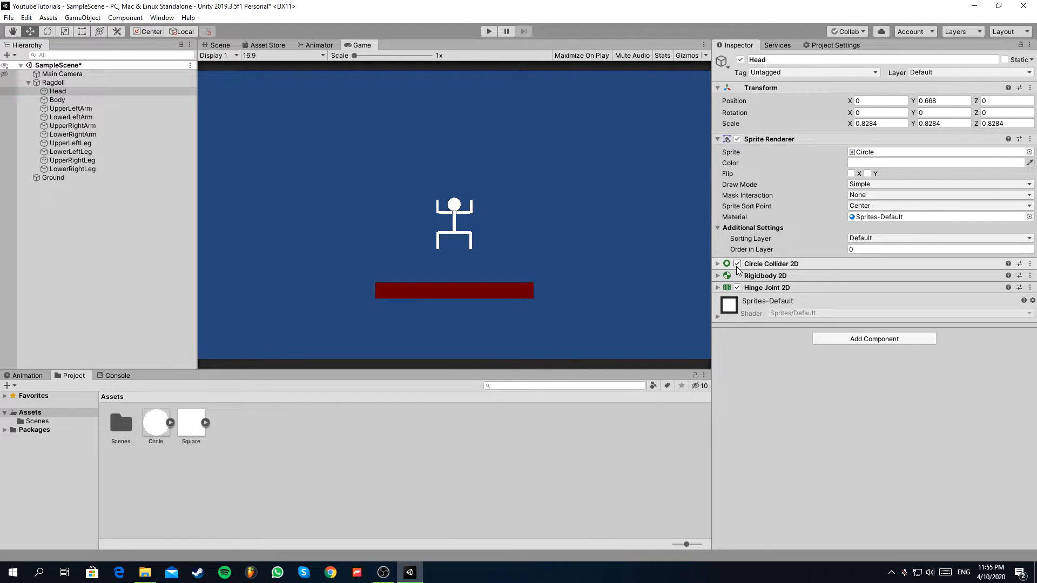
Play the scene without the ragdoll's colliders, follow its motion in the Scene view, and stop playing.
click(489, 31)
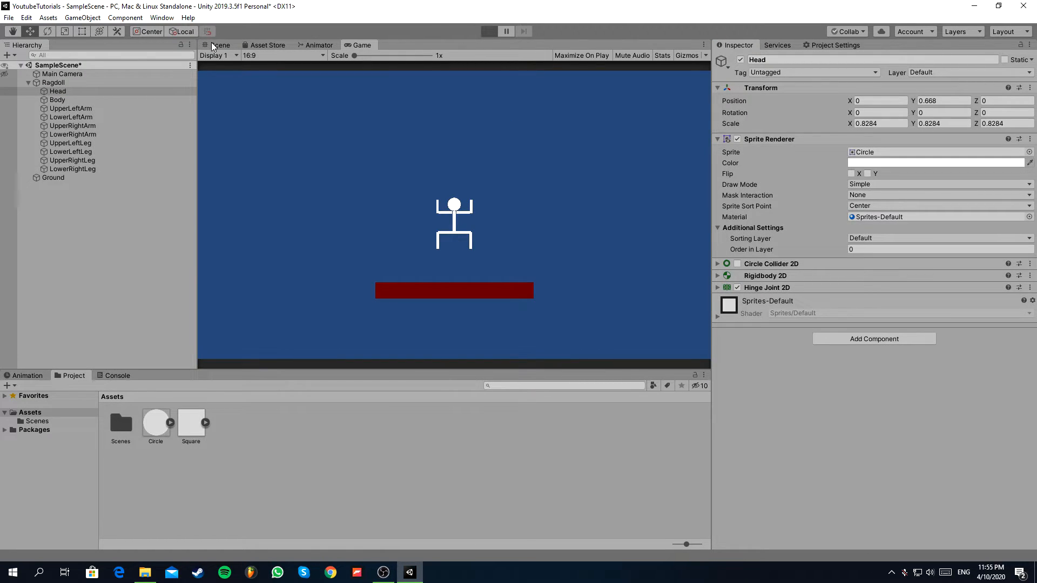
click(213, 46)
scroll(458, 139, down, 10)
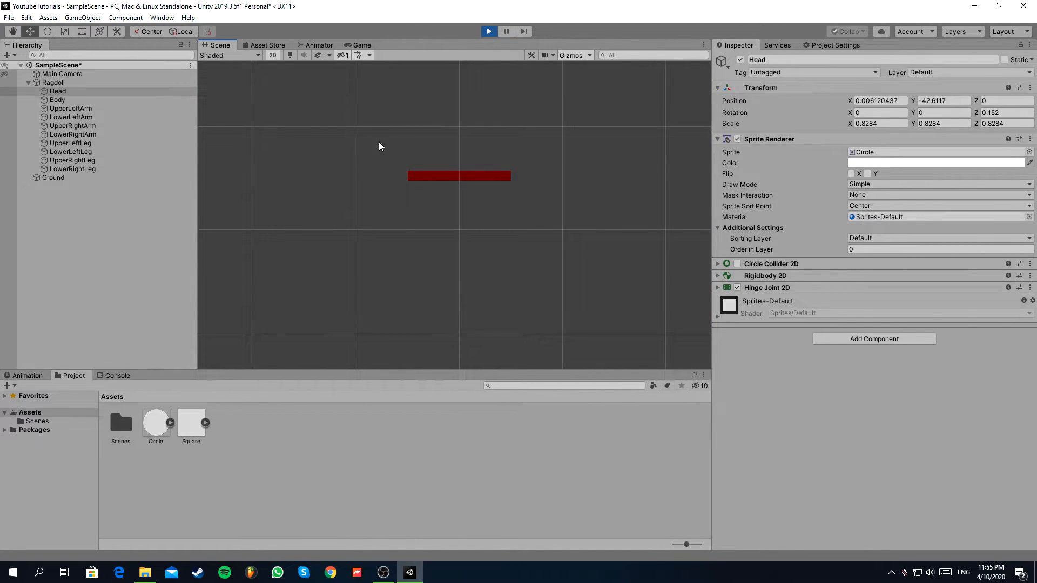
scroll(421, 105, down, 8)
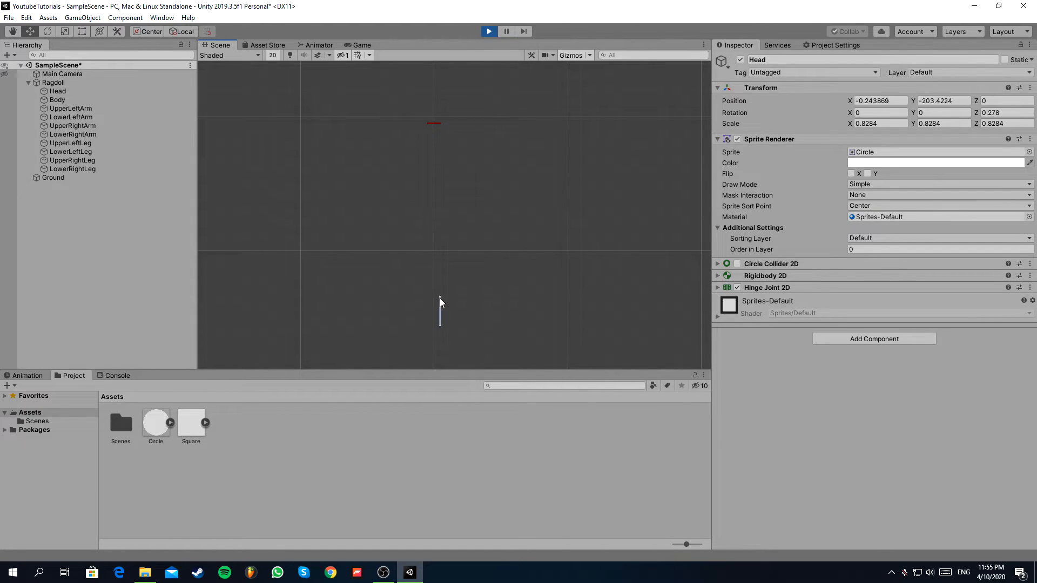
click(439, 301)
scroll(439, 216, down, 6)
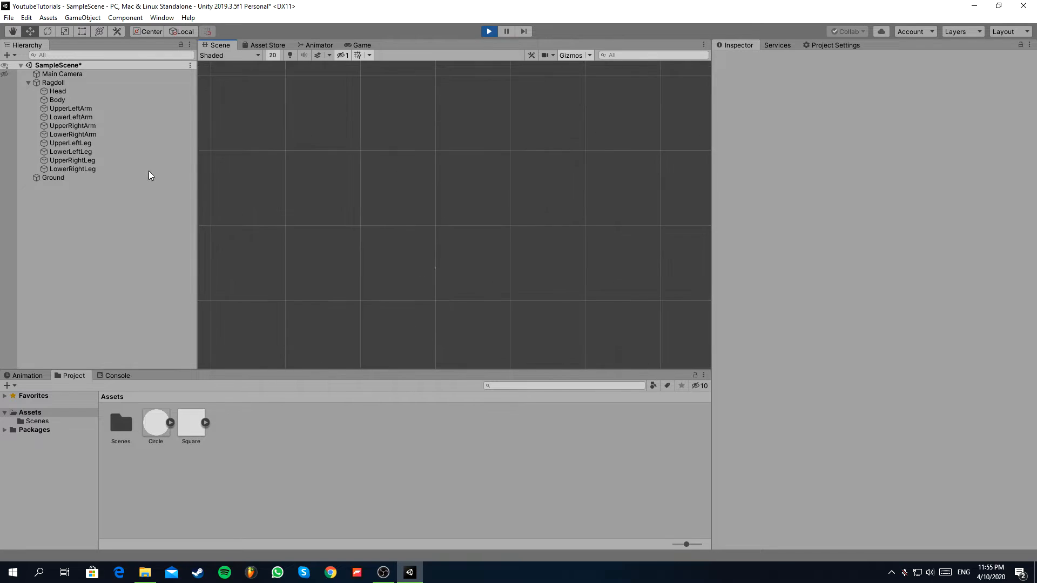
click(83, 91)
click(432, 338)
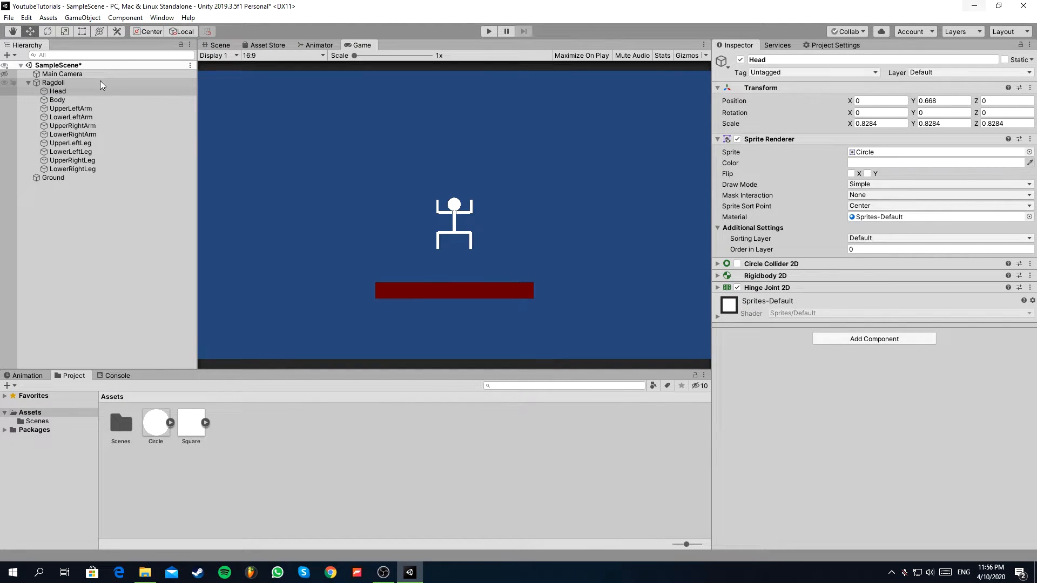
Re-enable the Circle Collider 2D on Head and the Box Collider 2D on Body and all arm and leg parts.
click(103, 83)
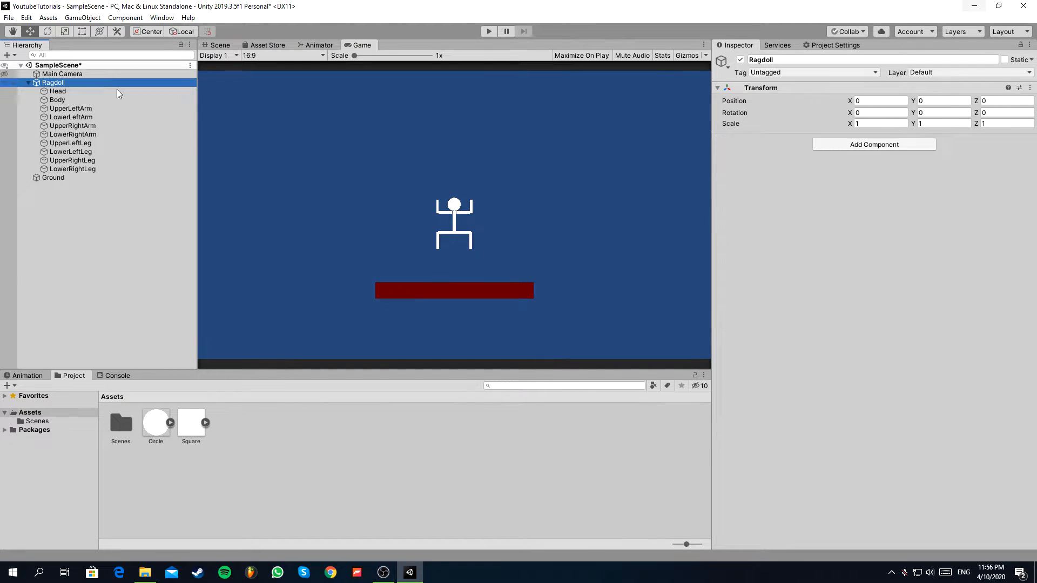
click(864, 144)
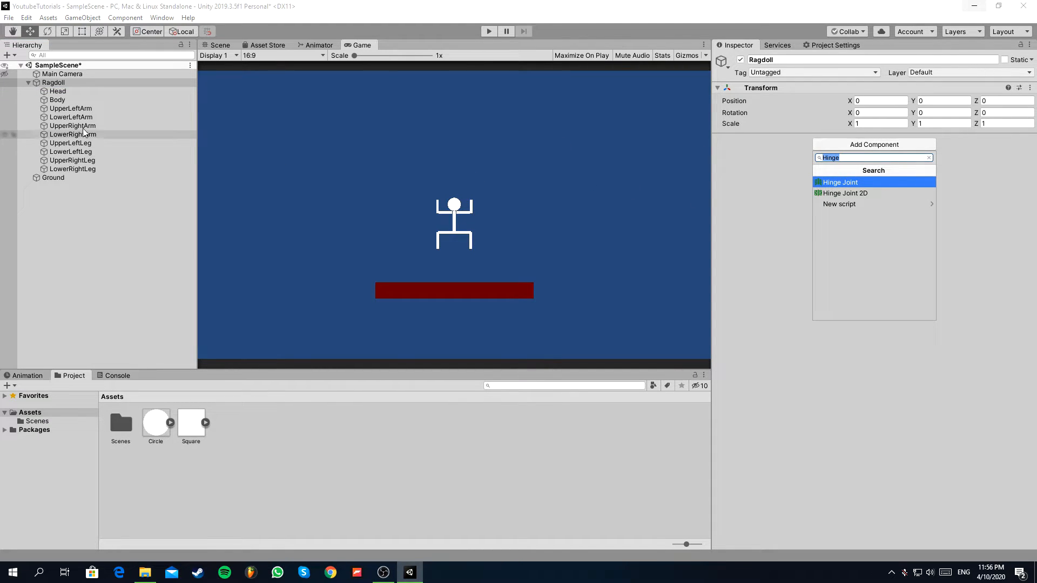
click(48, 84)
click(70, 91)
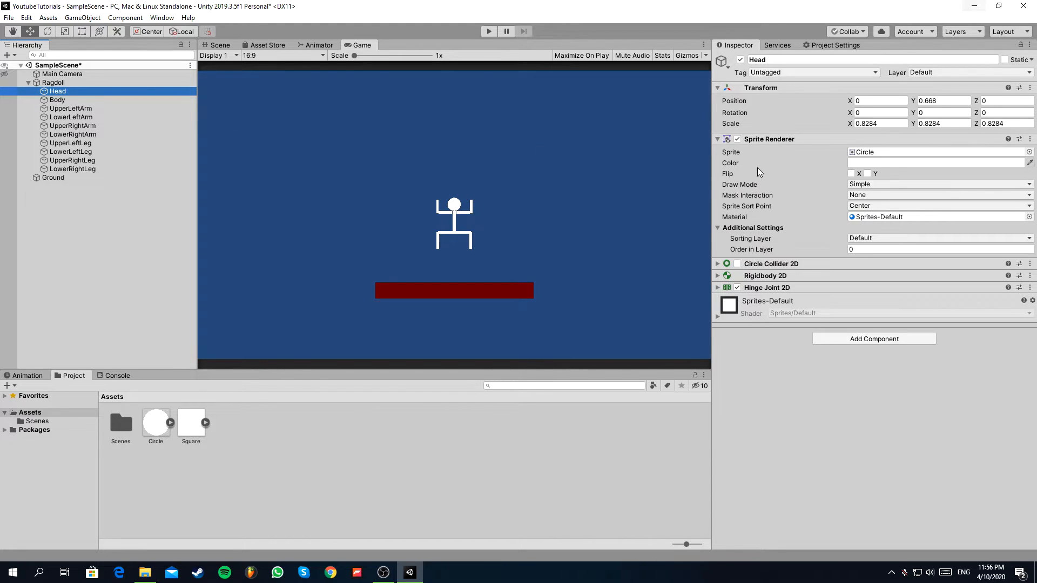
click(104, 100)
shift+click(114, 171)
click(738, 264)
Create a new script named IgnoreCollision and add it to the Ragdoll parent object.
click(54, 84)
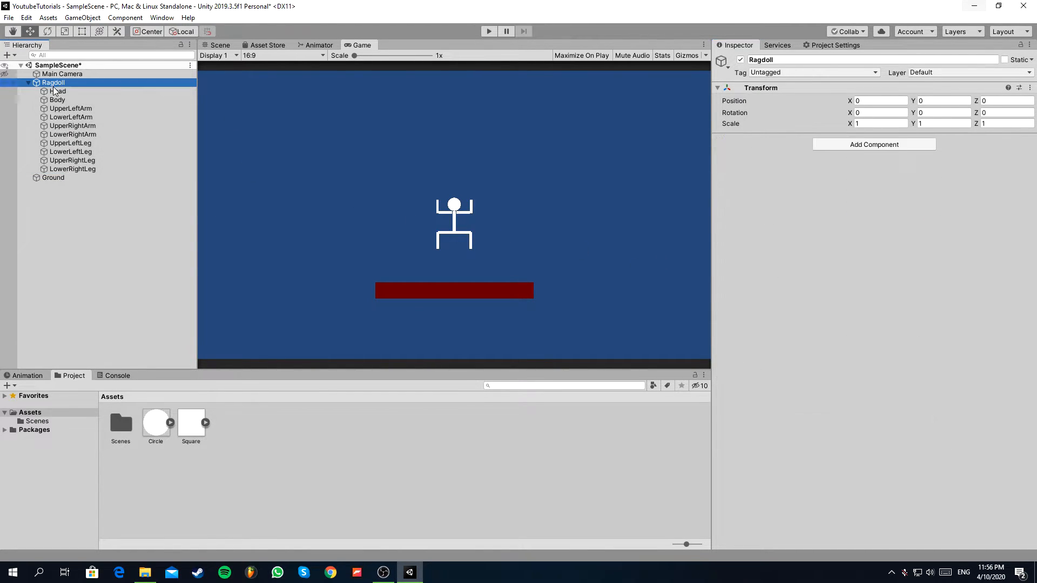
click(831, 144)
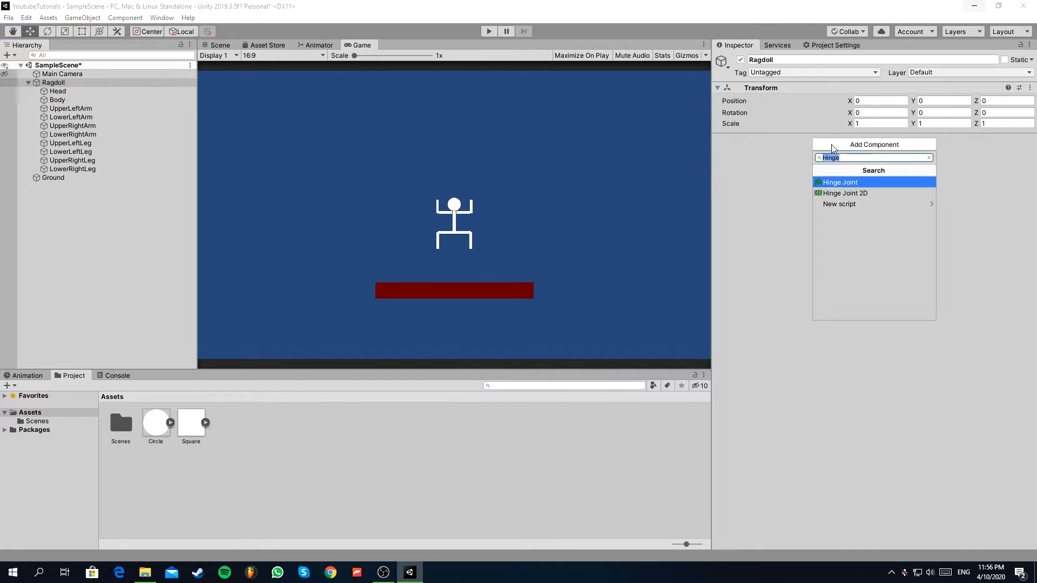
text(IgnoreCollision)
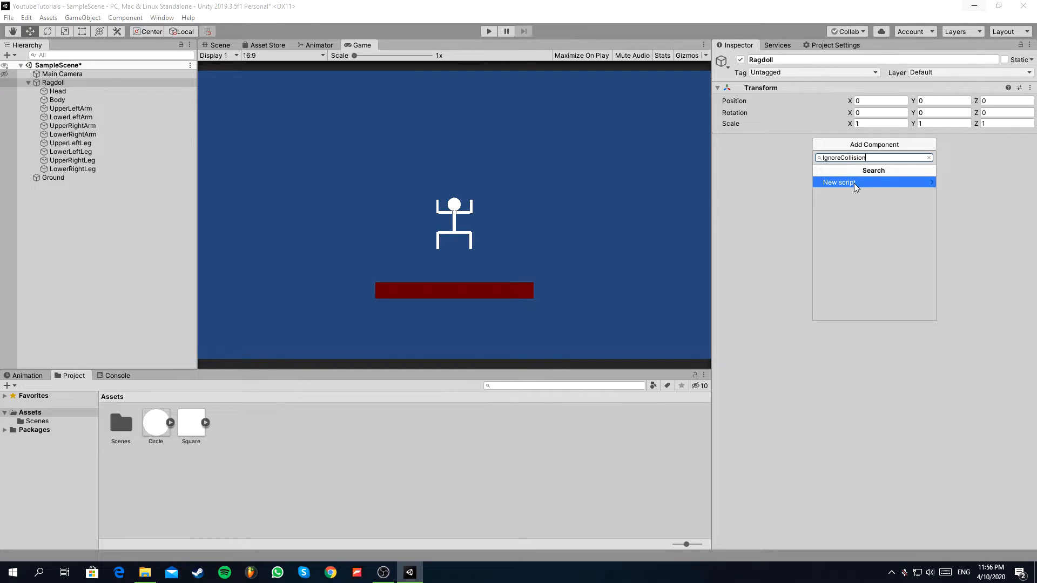
click(854, 183)
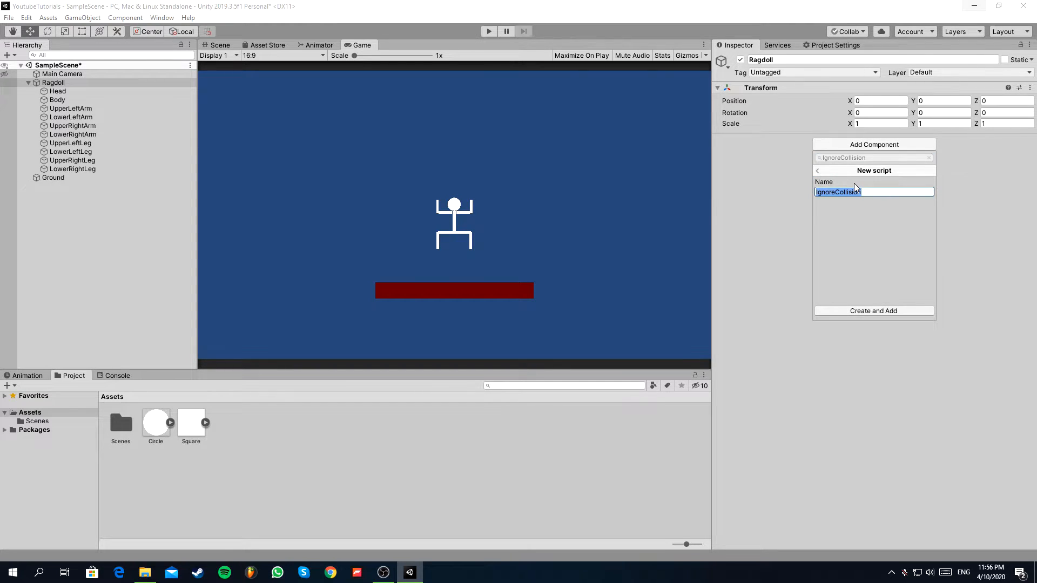
click(856, 310)
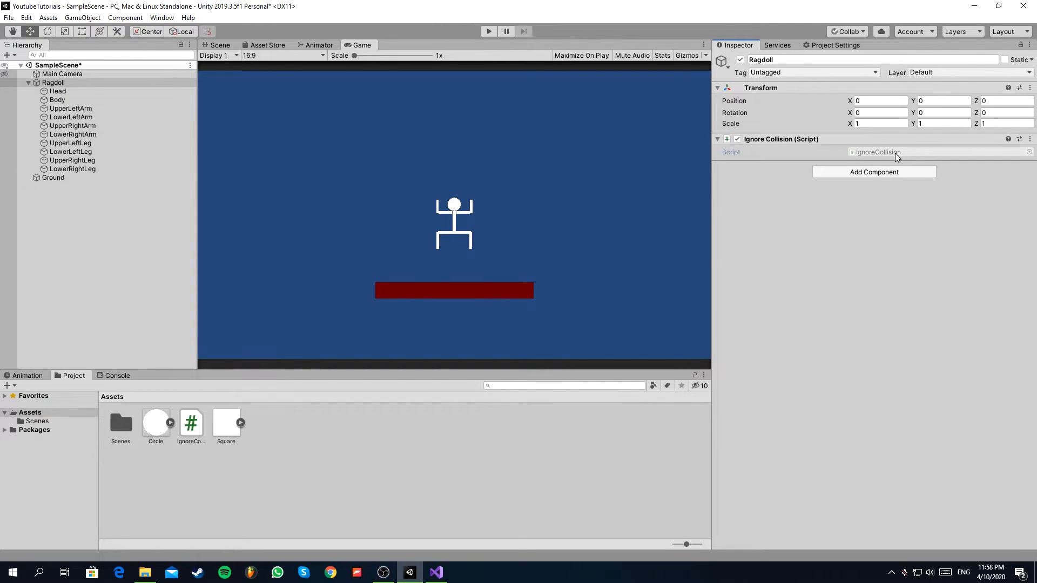
Replace the IgnoreCollision script with the copied code that ignores collisions between all child Collider2D components and with objects tagged "Player", and save it.
double_click(892, 153)
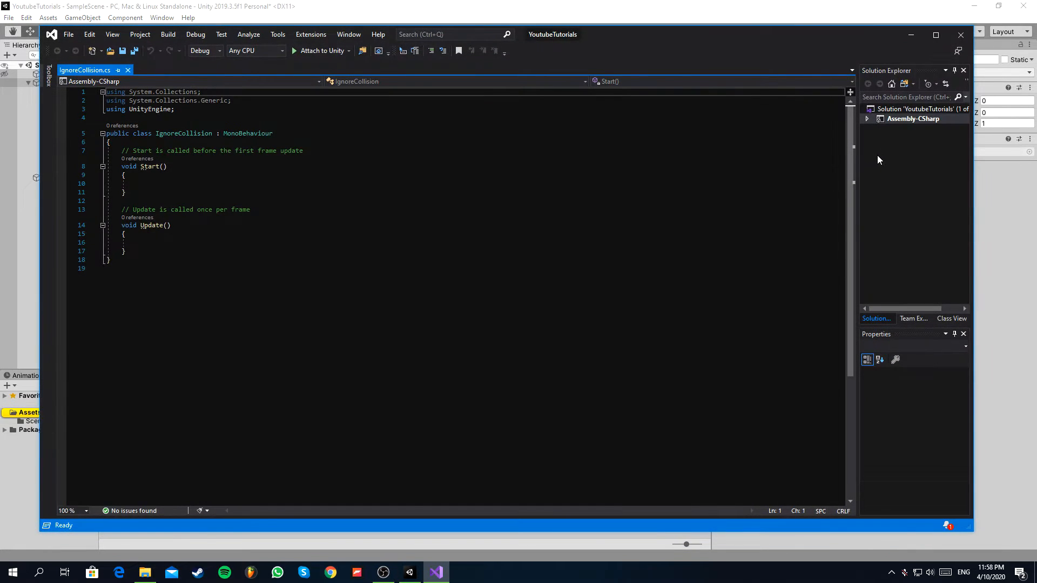
click(935, 36)
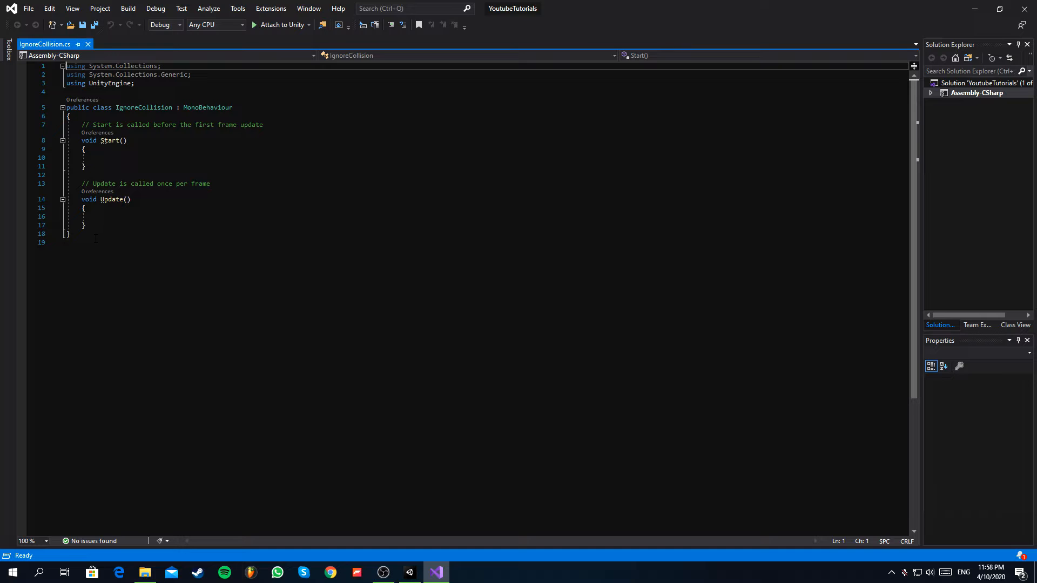
drag(87, 237, 57, 69)
text(using System.Collections; using System.Collections.Generic; using UnityEngine;  public class IgnoreCollision : MonoBehaviour {     // Start is called before the first frame update     void Start()     {         var colliders = GetComponentsInChildren<Collider2D>();         for (int i = 0; i < colliders.Length; i++)         {             for (int k = i + 1; k < colliders.Length; k++)             {                 Physics2D.IgnoreCollision(colliders[i], colliders[k]);             }         }     }        void OnCollisionEnter2D(Collision2D coll)     {         if (coll.gameObject.tag == "Player")         {             Physics2D.IgnoreCollision(this.gameObject.GetComponent<Collider2D>(), coll.gameObject.GetComponent<Collider2D>());         }     } })
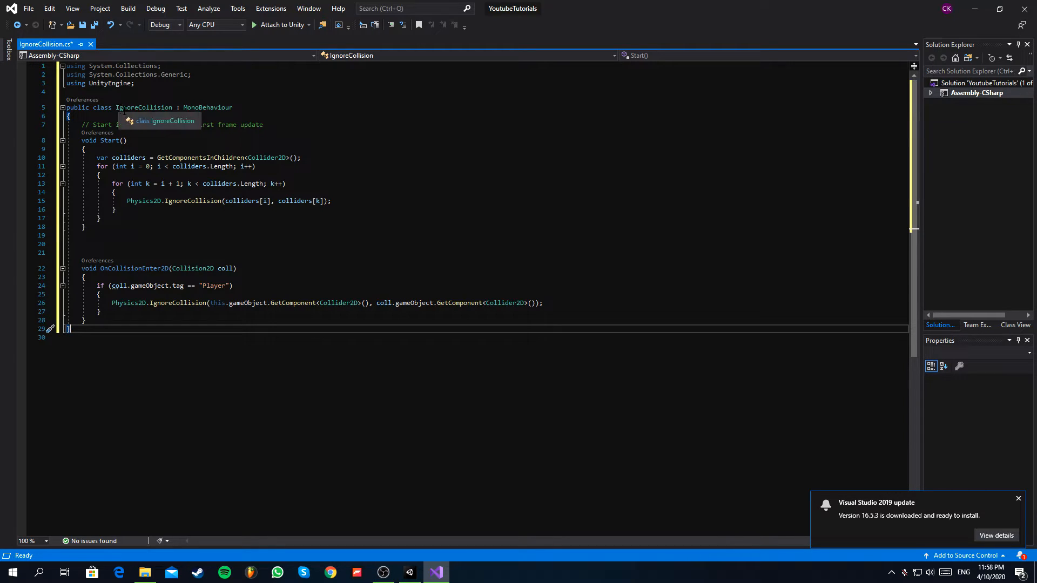
key(ctrl+s)
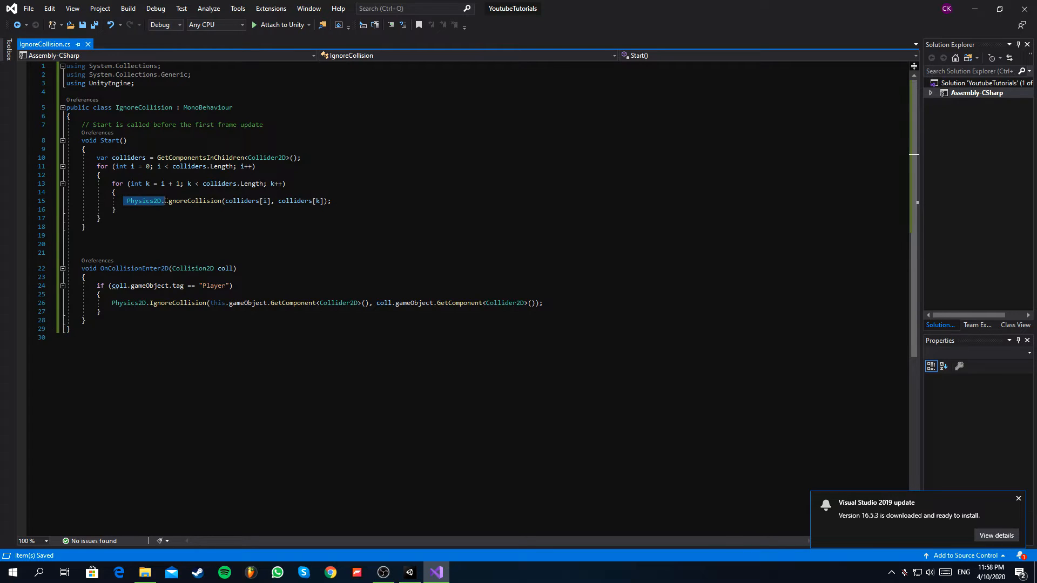
click(214, 200)
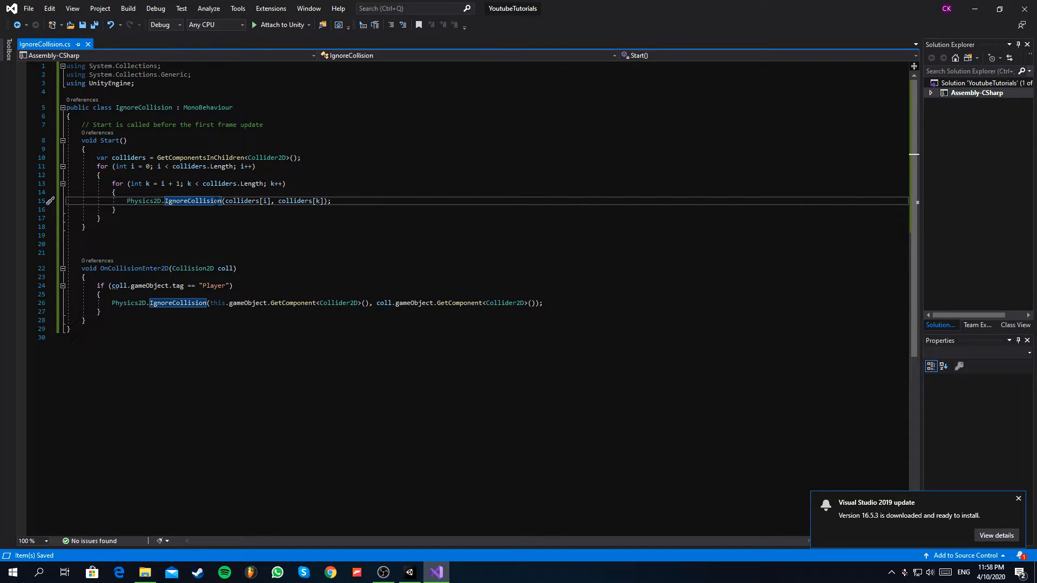
Switch back to Unity and play the scene to test the ragdoll with the IgnoreCollision script, then stop playing.
click(975, 9)
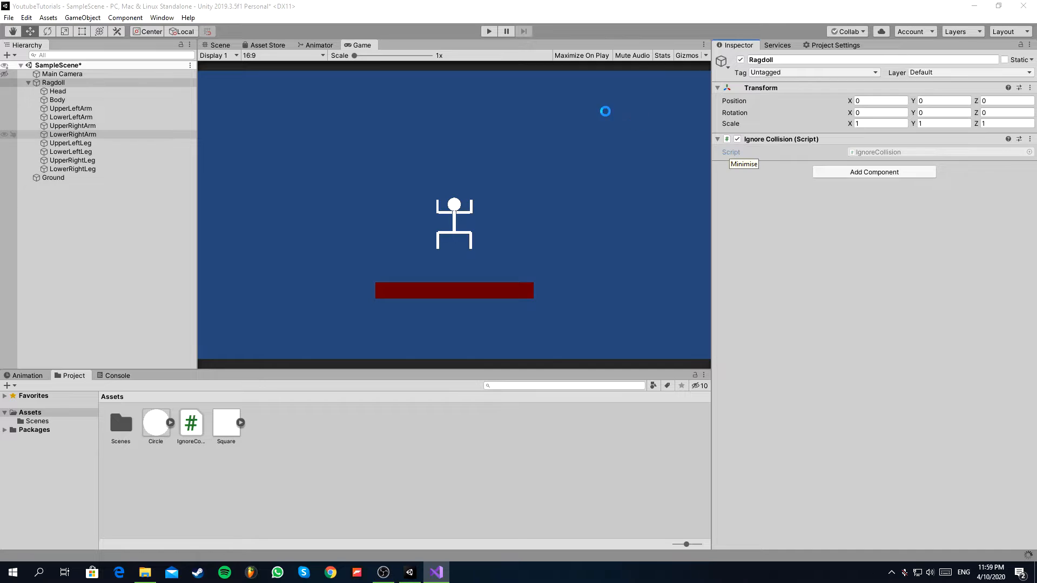
click(490, 31)
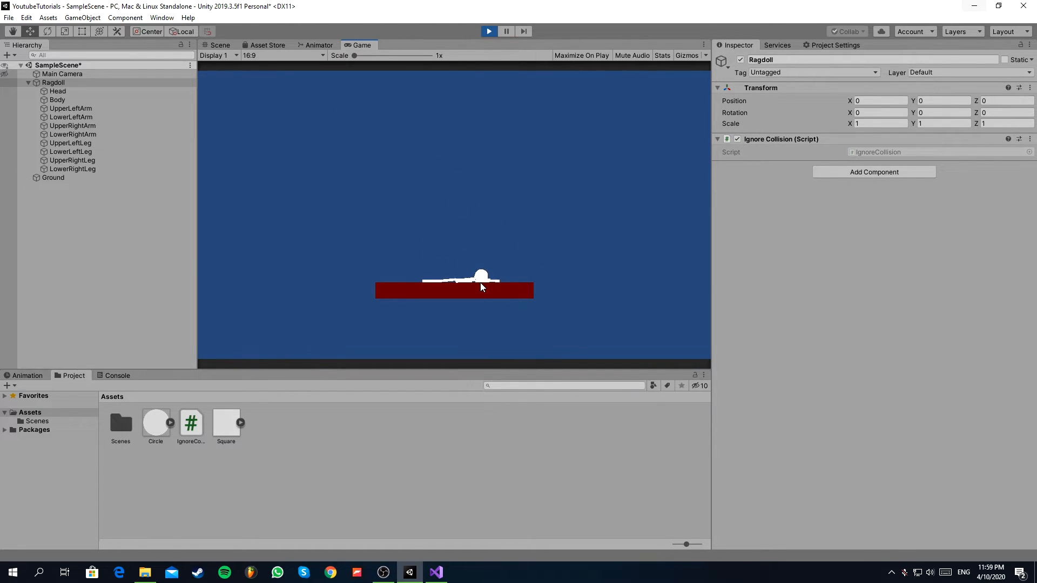
click(489, 32)
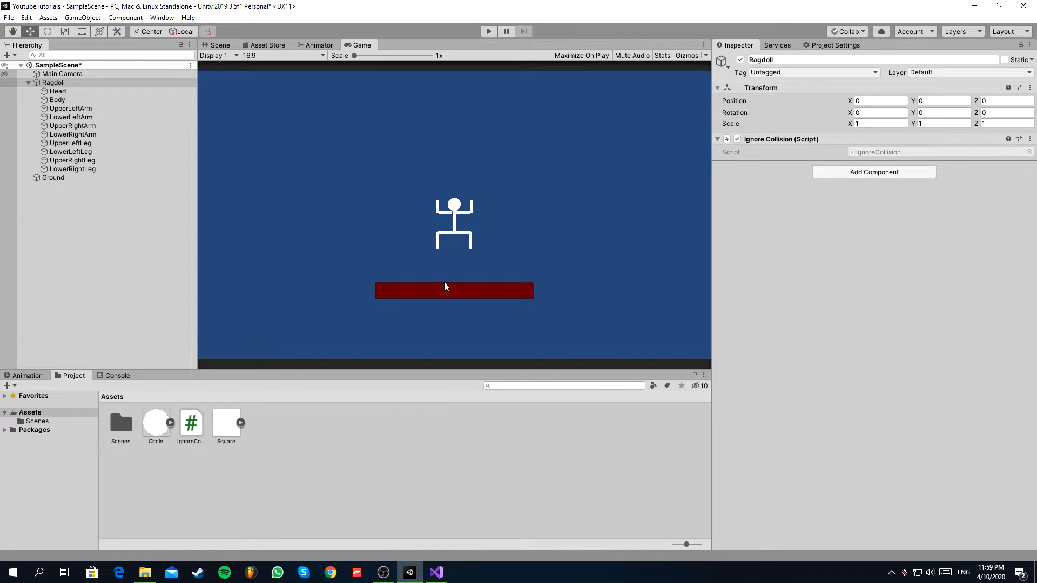
Create a new script named StickmanController on the Ragdoll object and open it in Visual Studio.
click(54, 84)
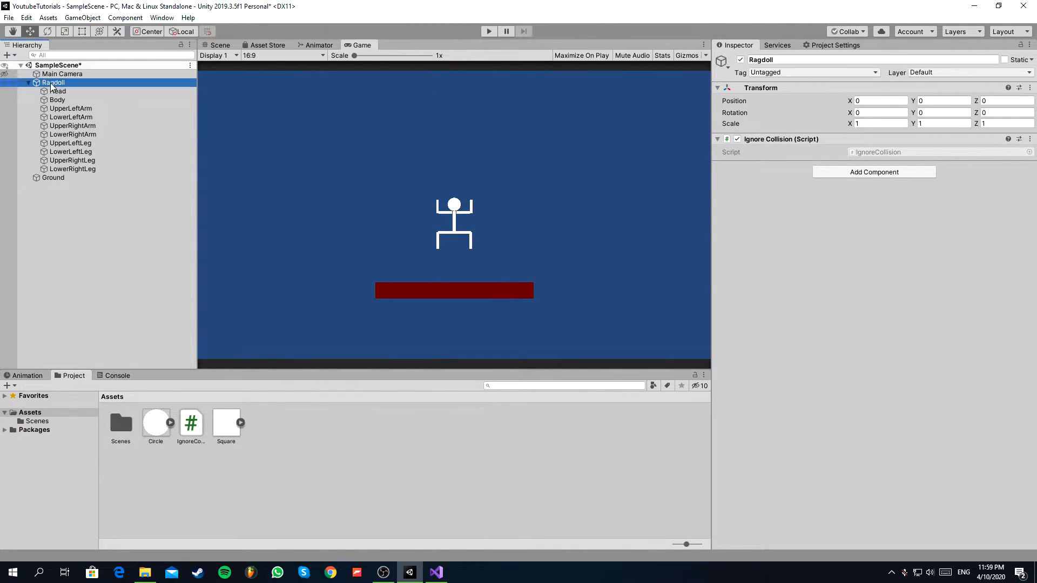
click(868, 181)
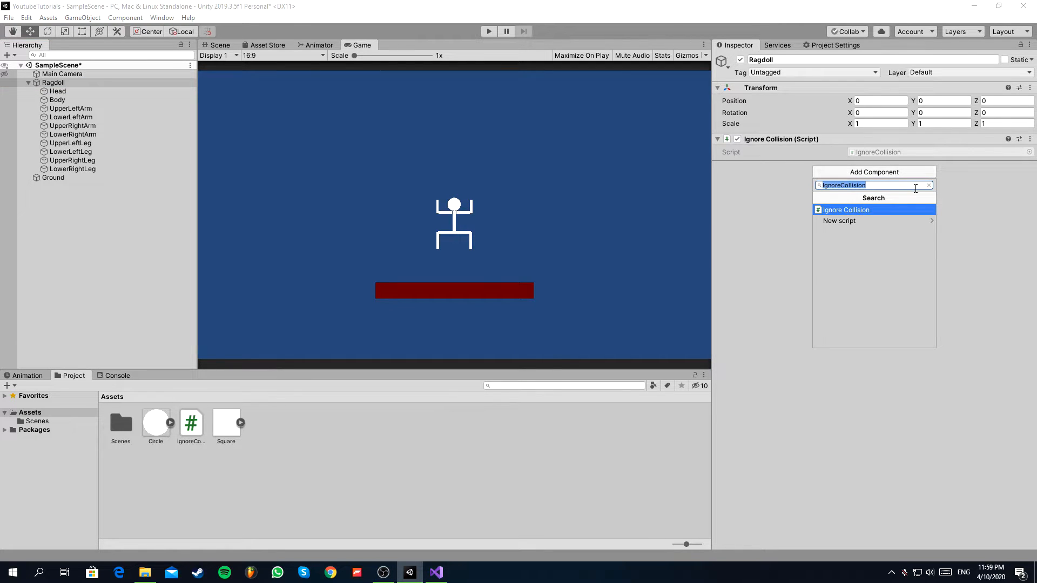
text(Steick)
key(BackSpace)
key(BackSpace)
key(BackSpace)
key(BackSpace)
text(ickmanC)
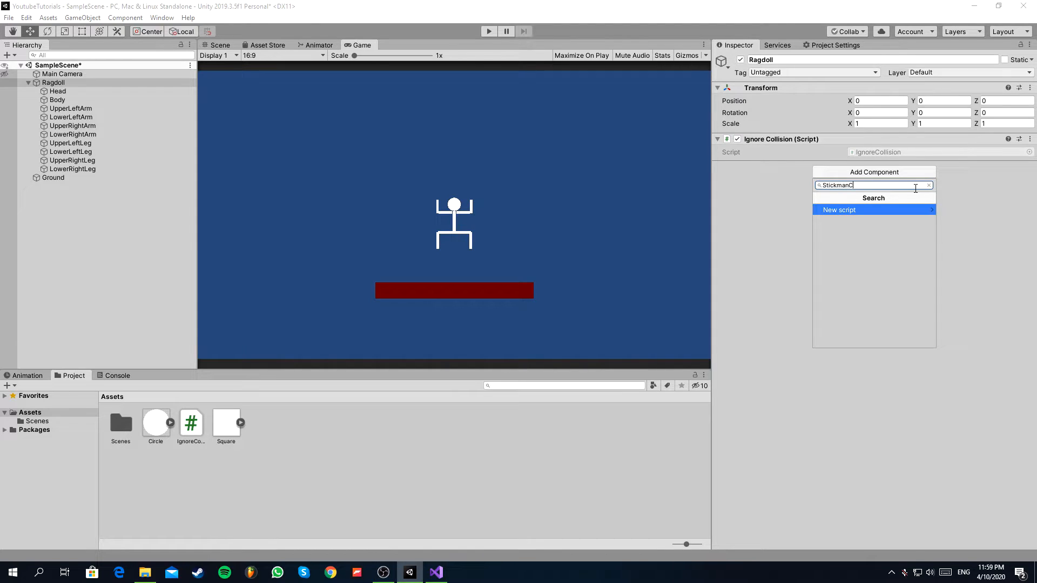
text(ontroller)
click(888, 211)
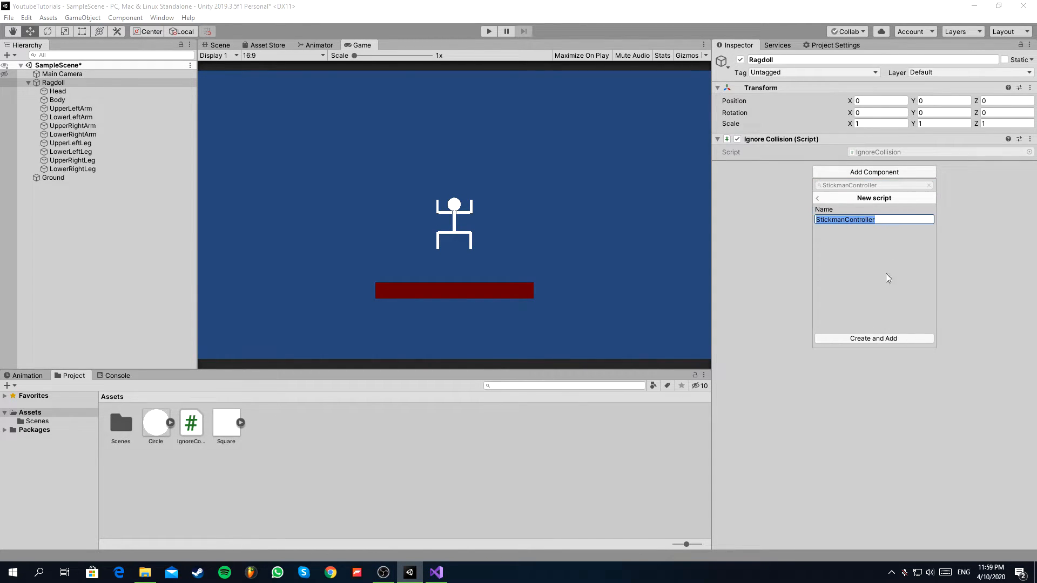
click(873, 338)
double_click(882, 180)
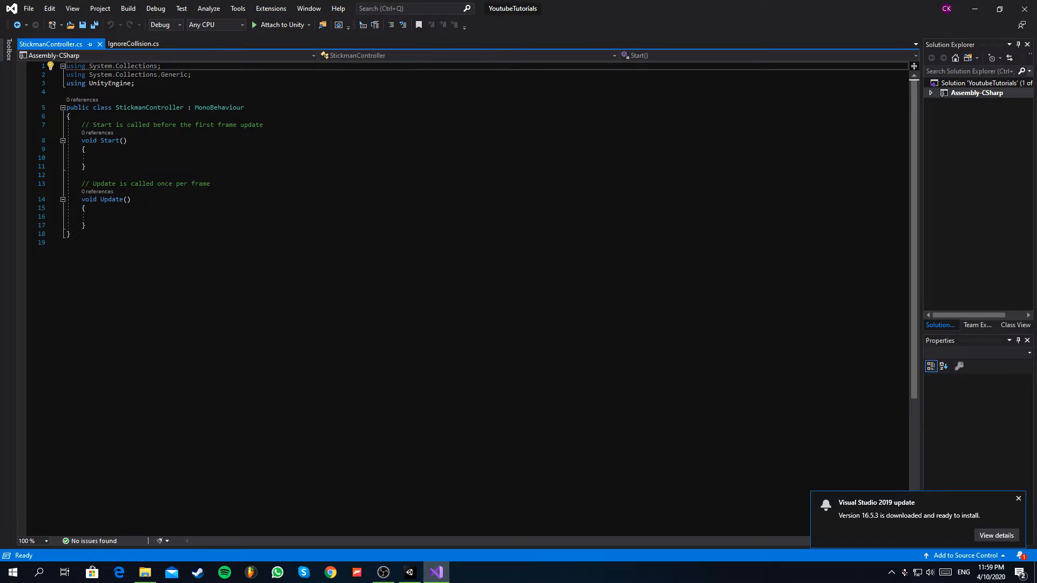
Remove the Start method with its comment and declare a public _Muscle[] array named muscles in the StickmanController class.
drag(88, 168, 83, 128)
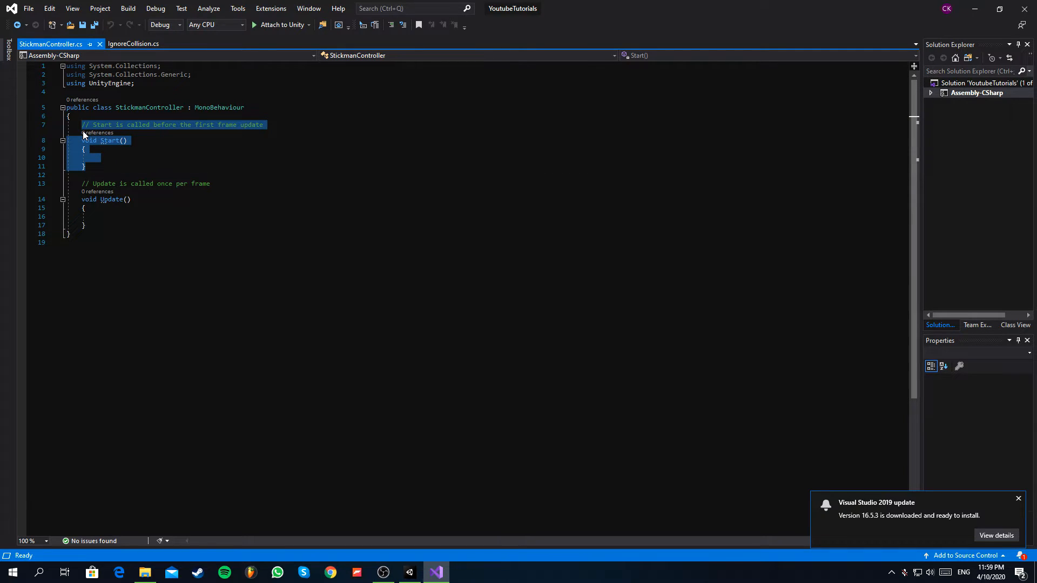
key(Delete)
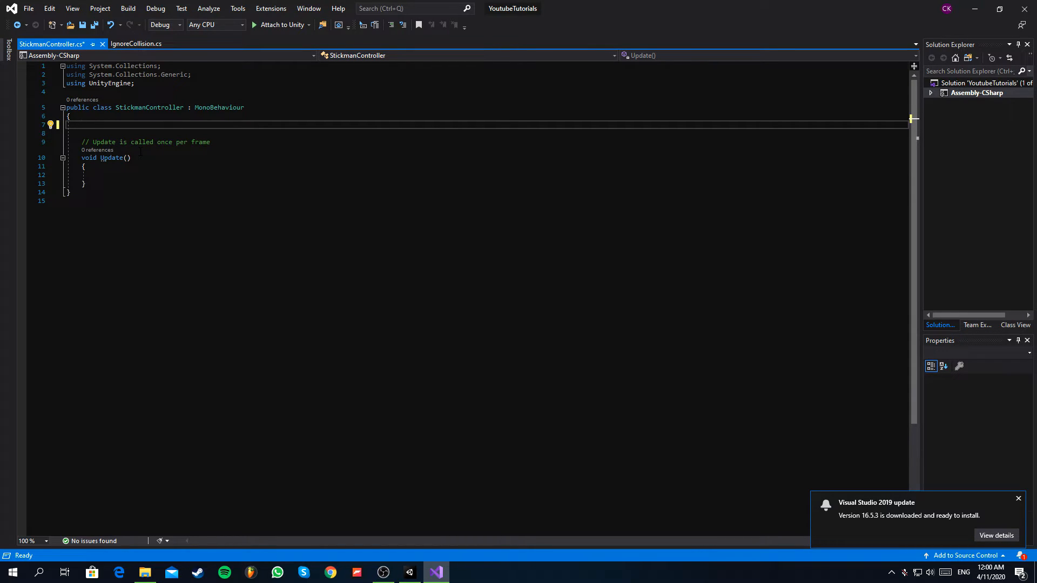
key(Return)
text(oh)
key(BackSpace)
key(BackSpace)
text(public)
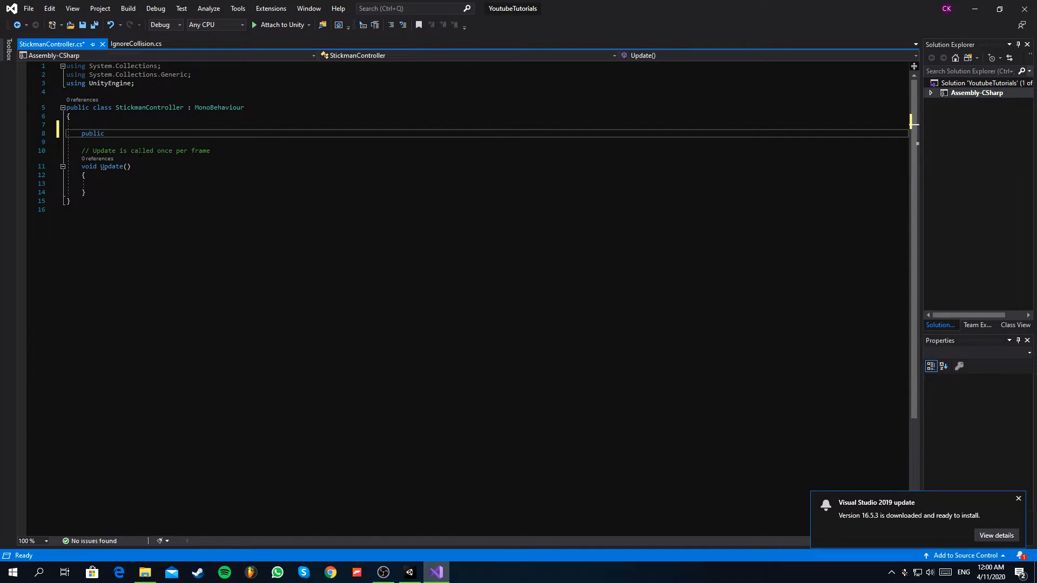
text( _Muscle)
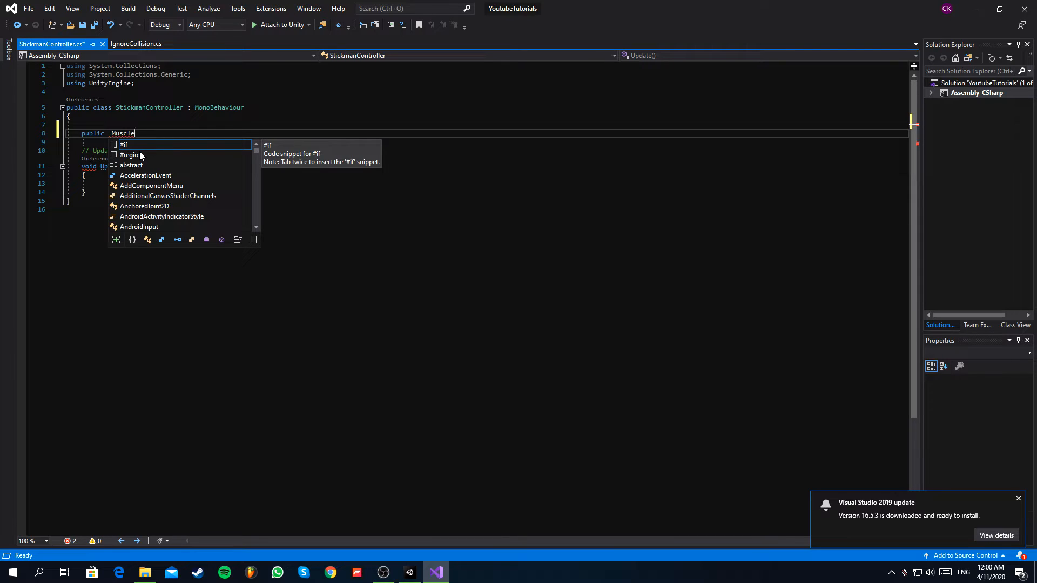
text([])
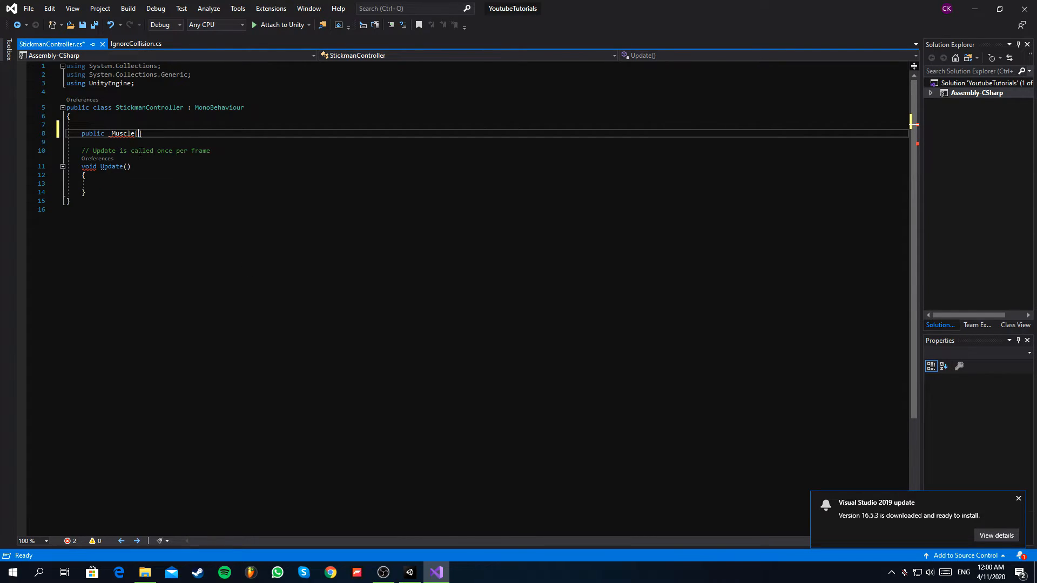
drag(143, 142, 109, 133)
click(161, 133)
text(muscles)
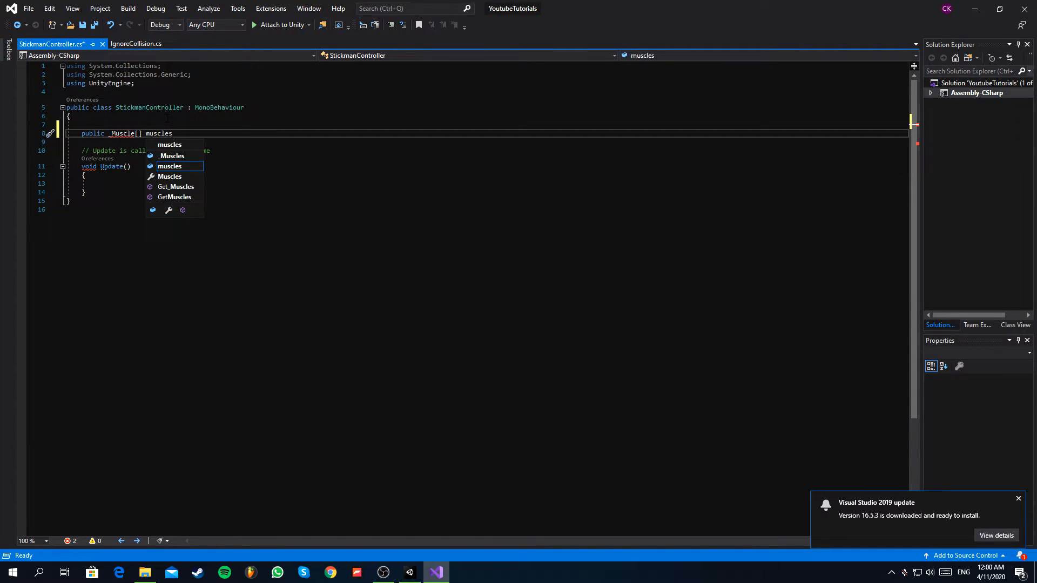
text(;)
key(Return)
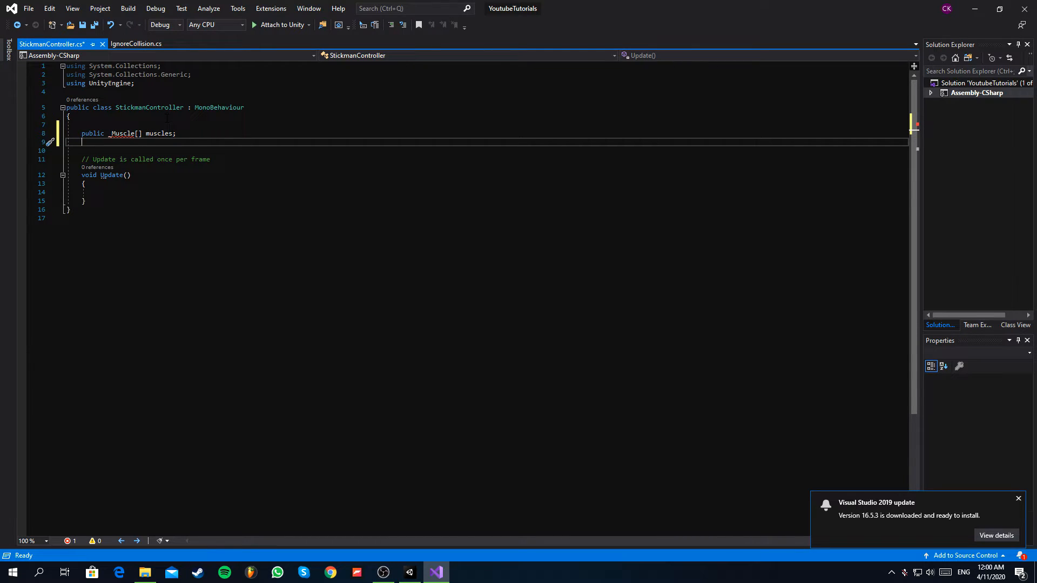
Add a [System.Serializable] attribute on a new line below the end of the StickmanController class.
click(104, 211)
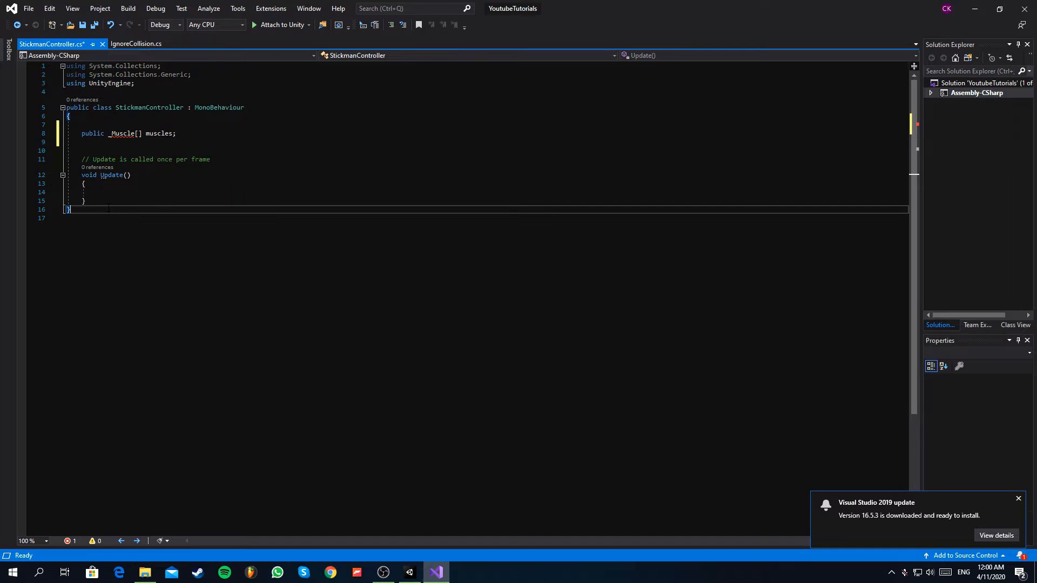
key(Return)
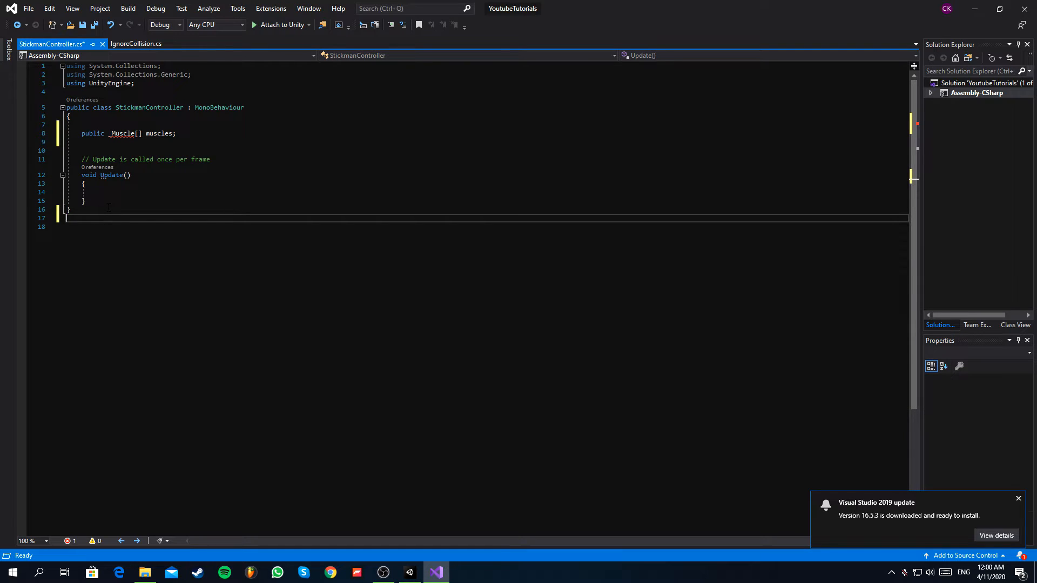
text([System.Serializable)
click(160, 221)
key(Return)
text({)
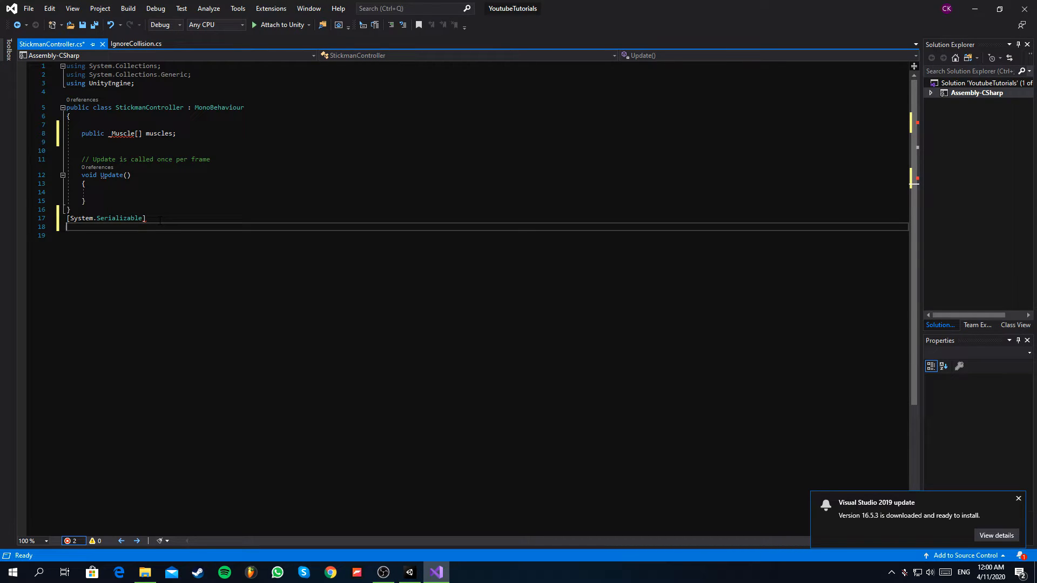
text(p)
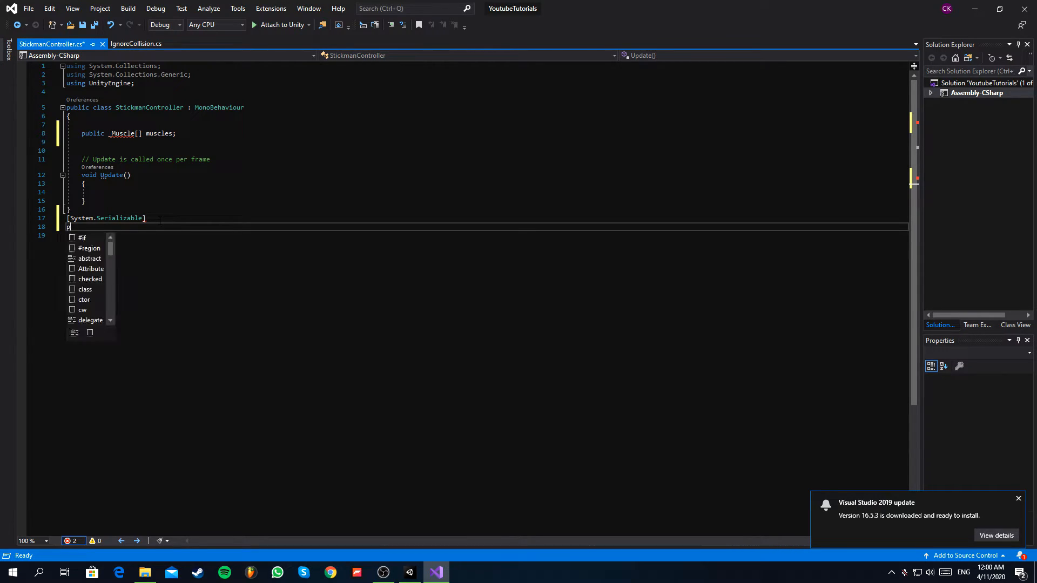
text(ublic c)
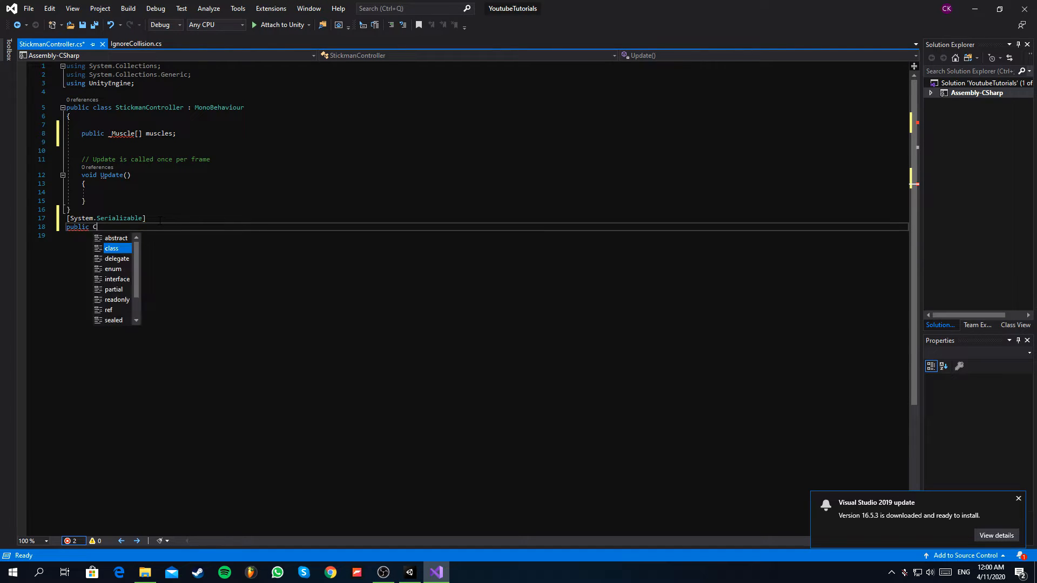
text(lass )
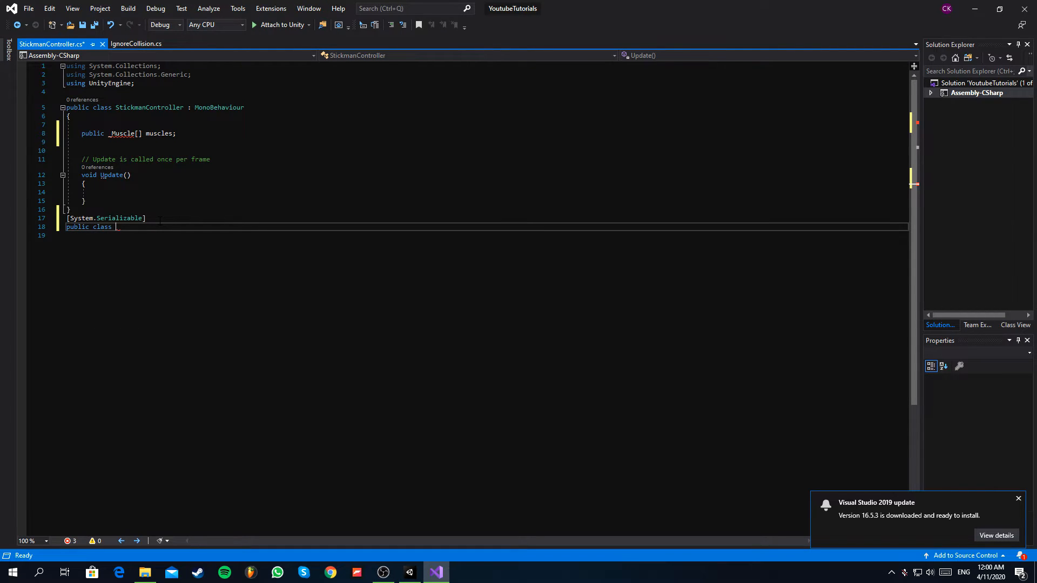
text(_Muscle {)
Declare a public class _Muscle with an empty body under the System.Serializable attribute and save the script.
key(Return)
key(ctrl+s)
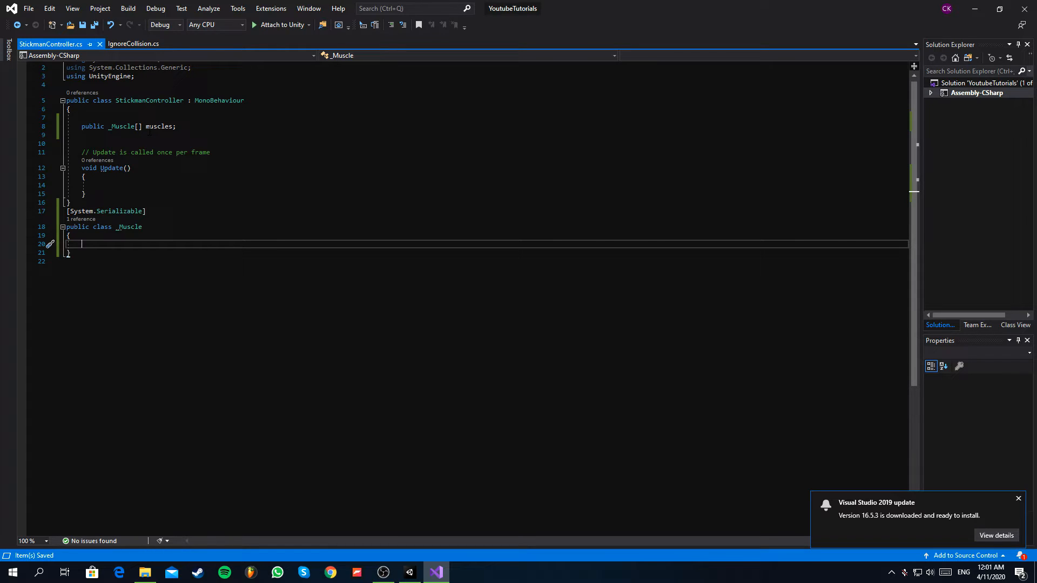
Add the private access modifier to the Update method.
click(223, 135)
click(223, 127)
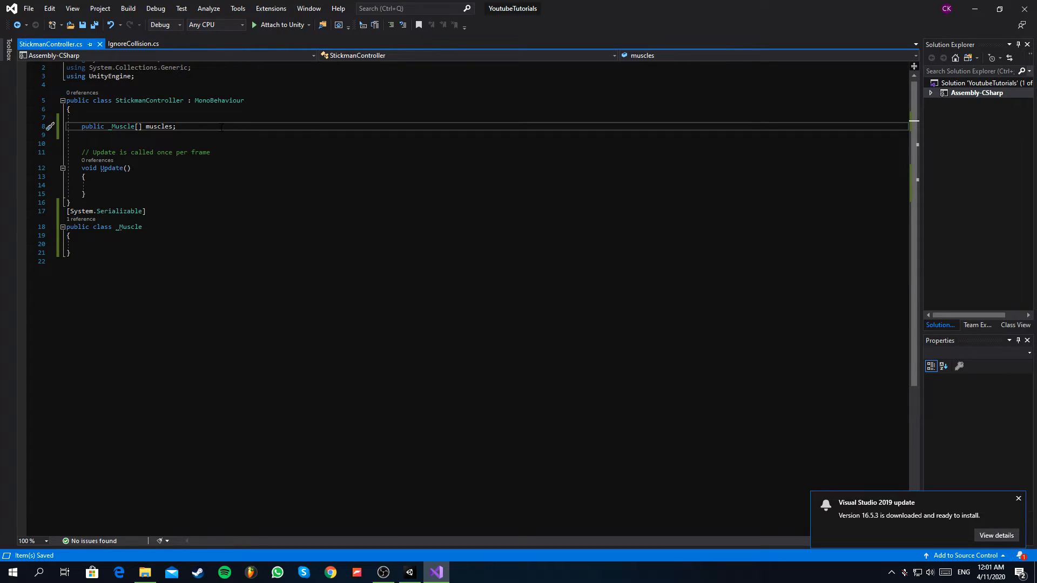
click(81, 169)
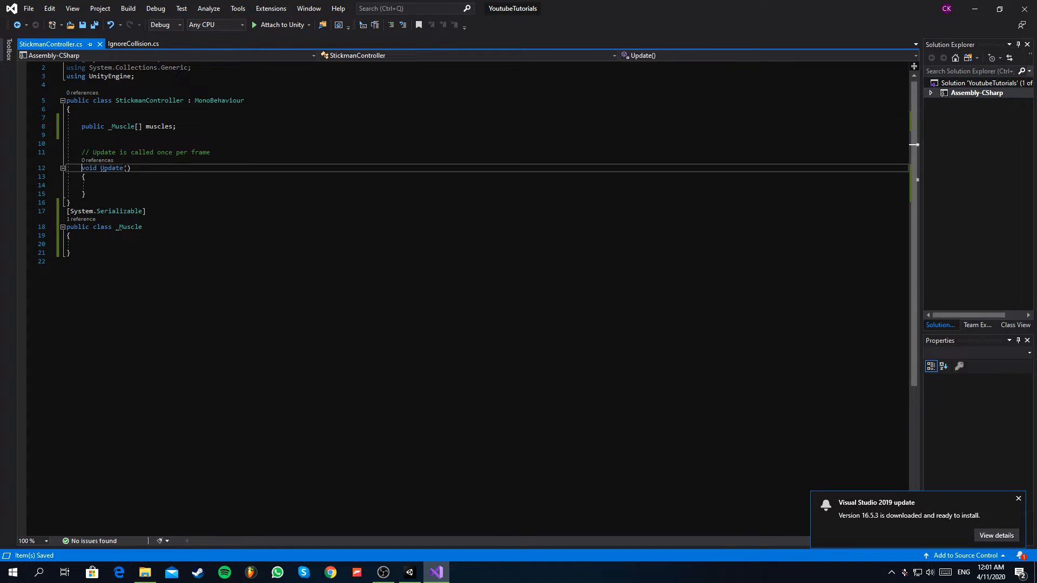
text(private)
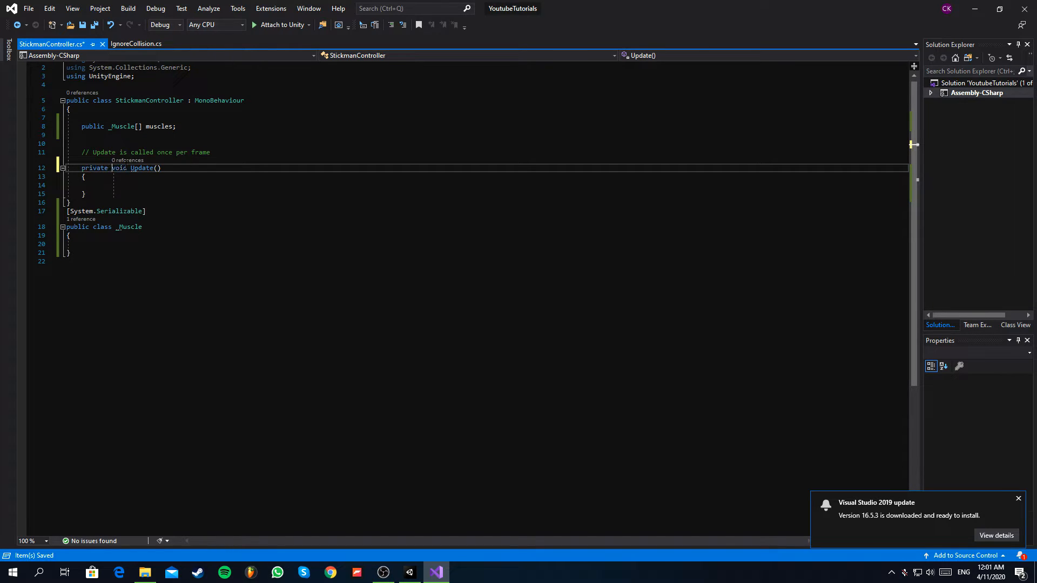
Inside Update, write a foreach loop with its braces that iterates over each _Muscle muscle in muscles.
click(112, 177)
click(116, 184)
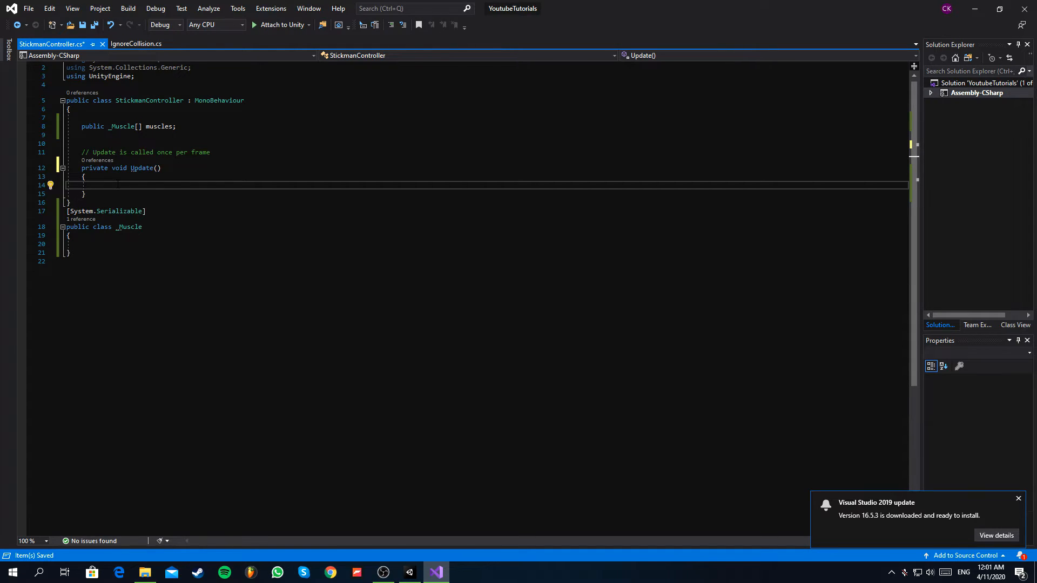
text(for)
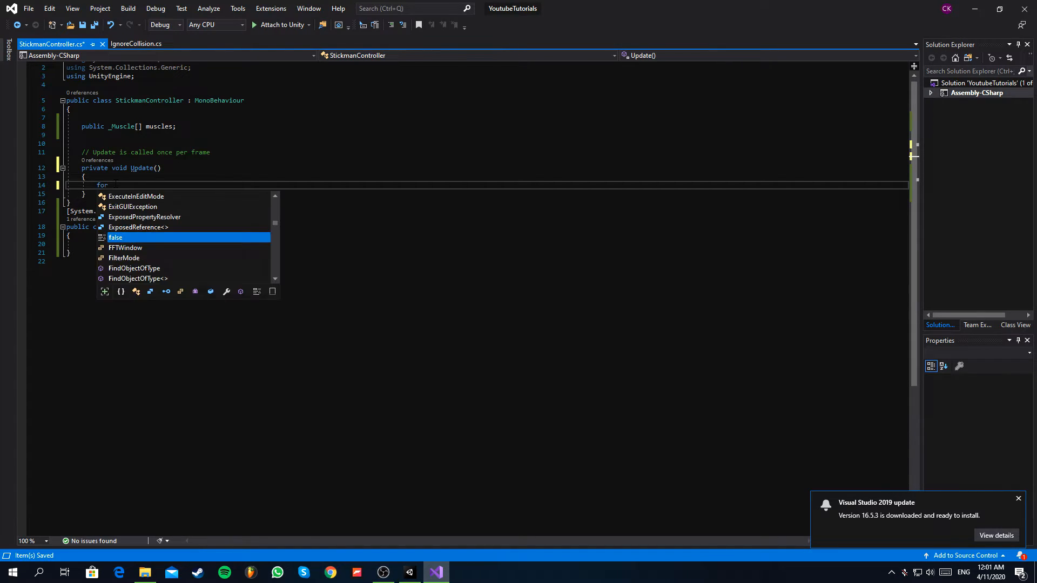
text(each (_Muscle)
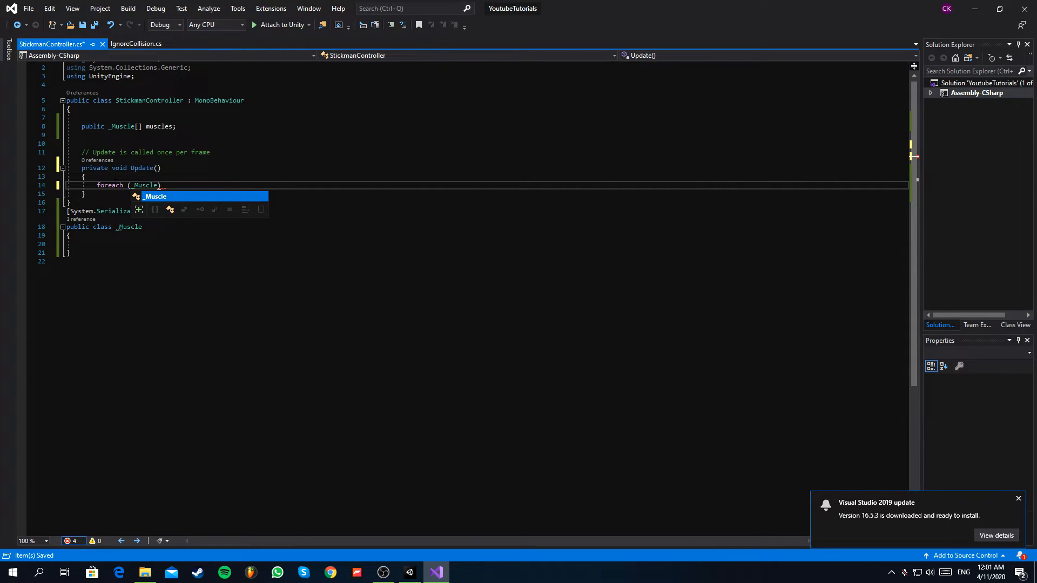
text( mus)
text(cle in m)
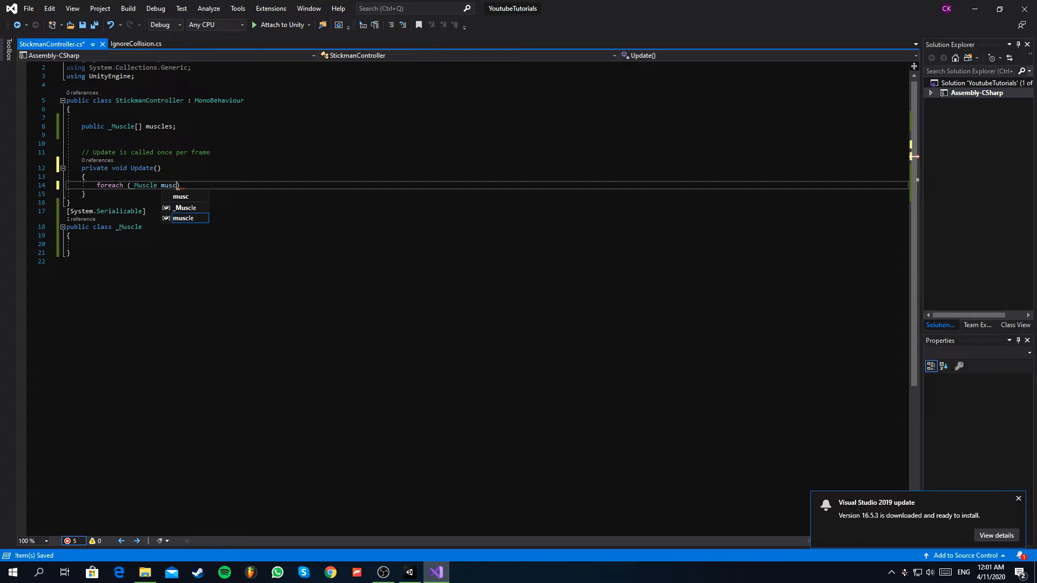
text(uscles)
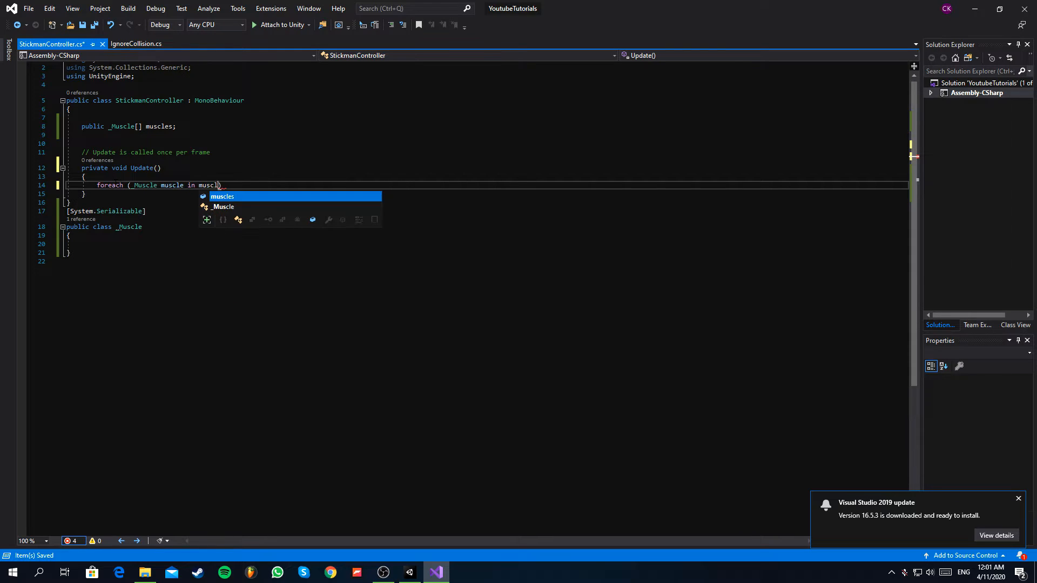
key(Right)
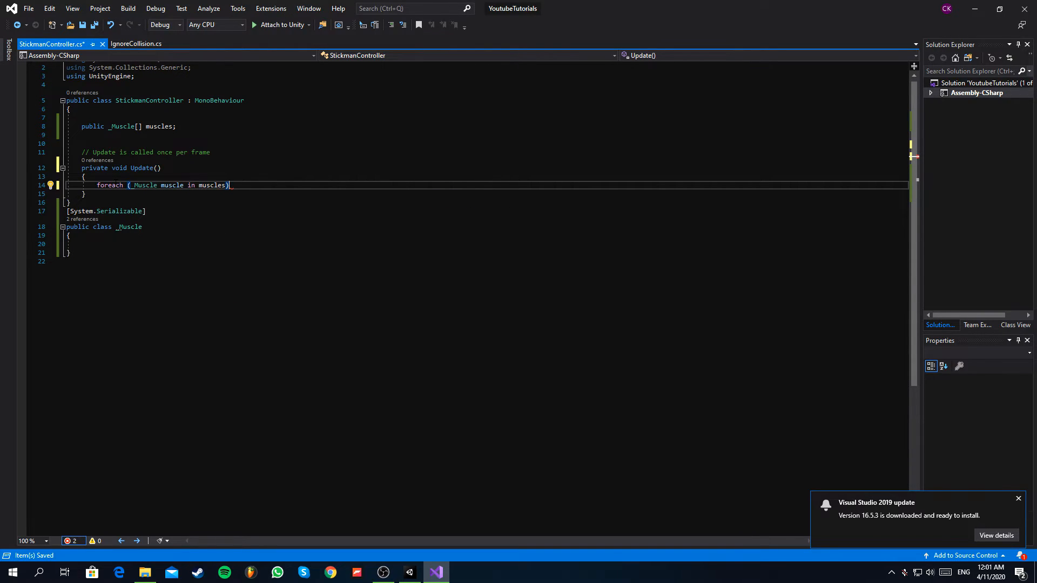
key(Return)
text({)
key(Return)
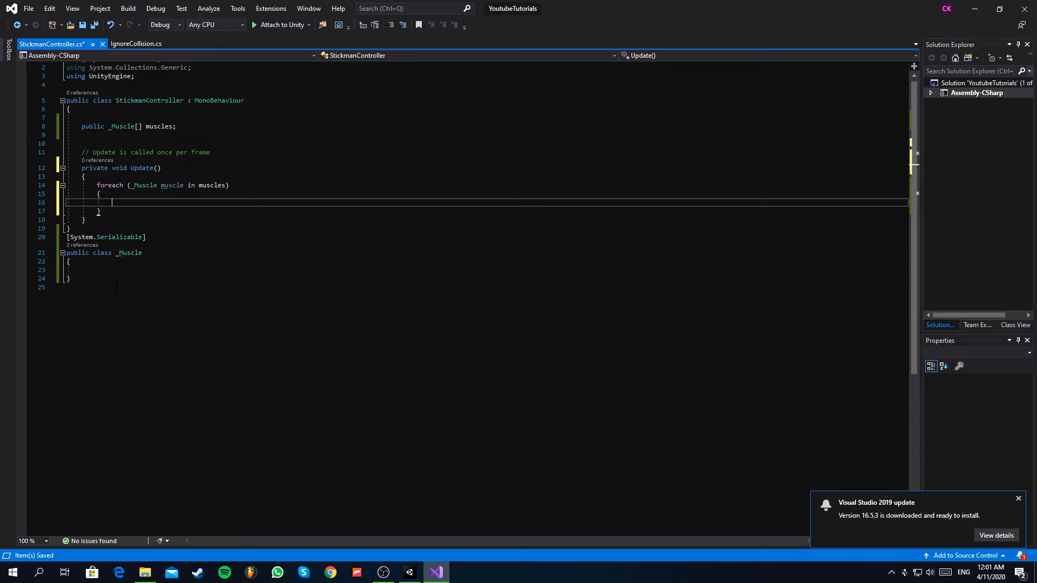
Call muscle.ActivateMuscle(); inside the foreach loop and save the script.
drag(65, 253, 143, 252)
click(124, 253)
click(140, 201)
text(muscle.)
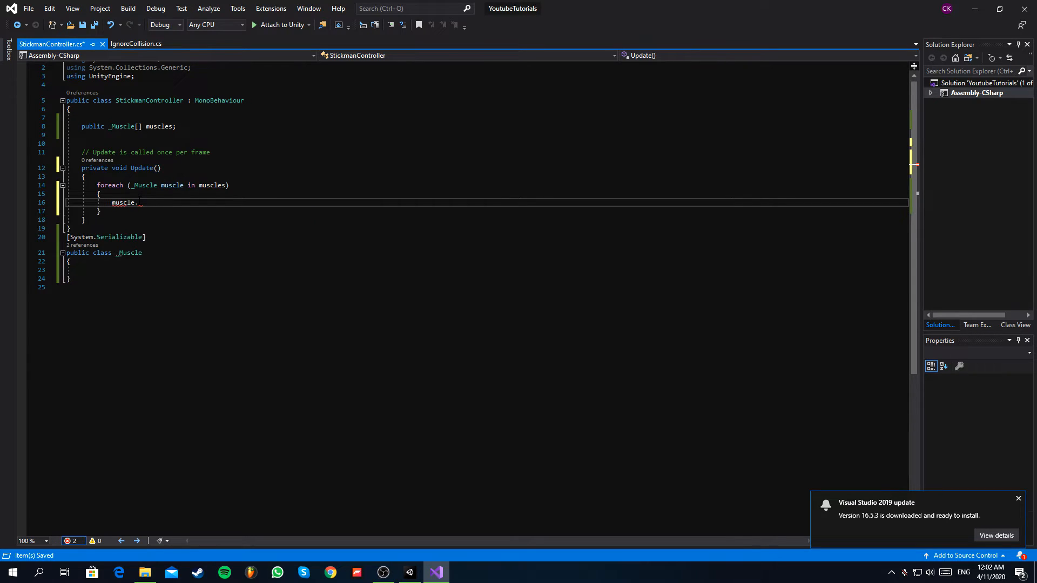
text(ActivateMuscle)
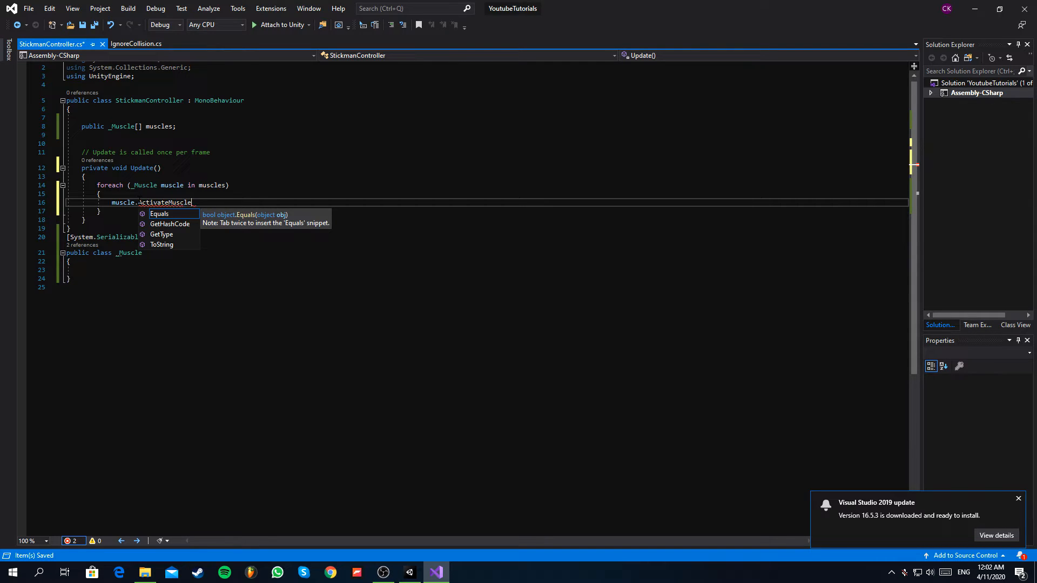
text(();)
key(ctrl+s)
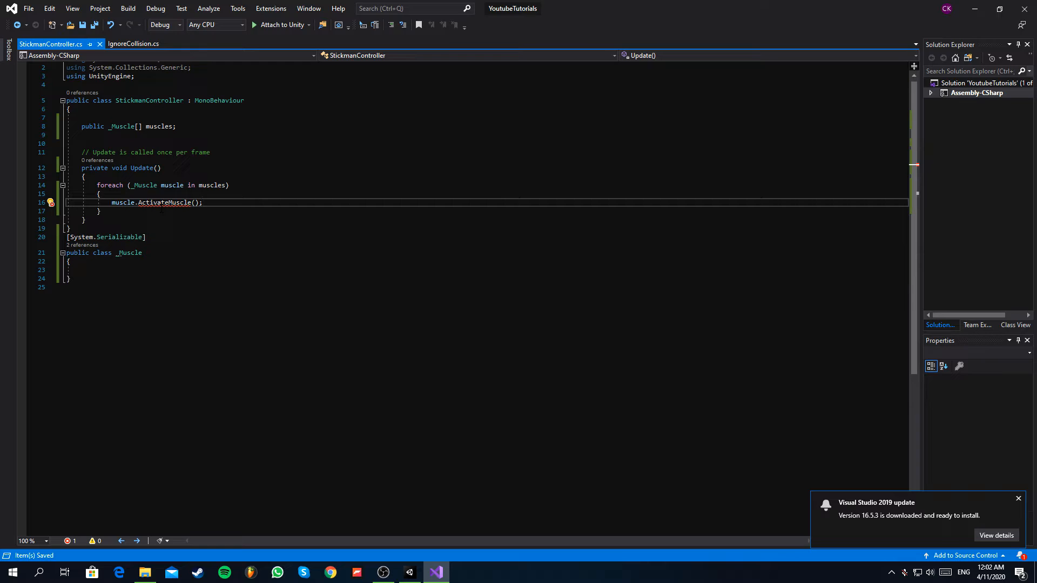
Declare a public Rigidbody2D field named bone in the _Muscle class.
click(98, 268)
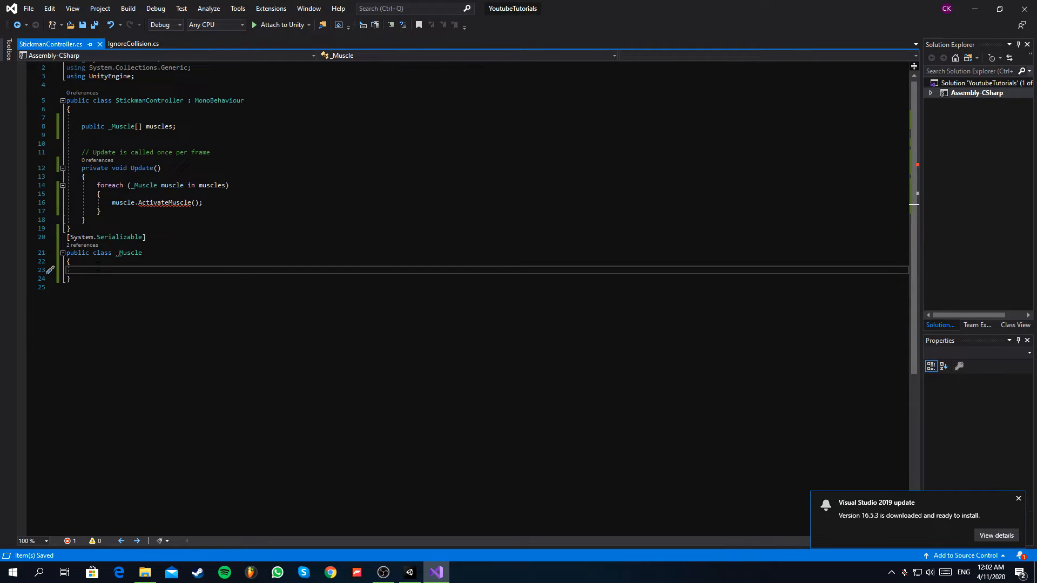
text(public Rigid)
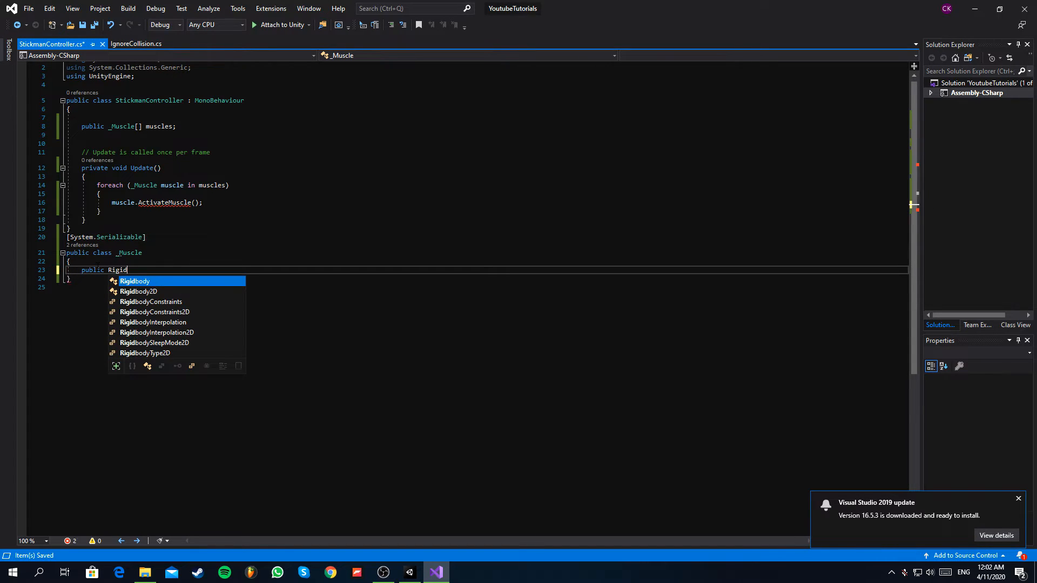
key(Down)
key(Tab)
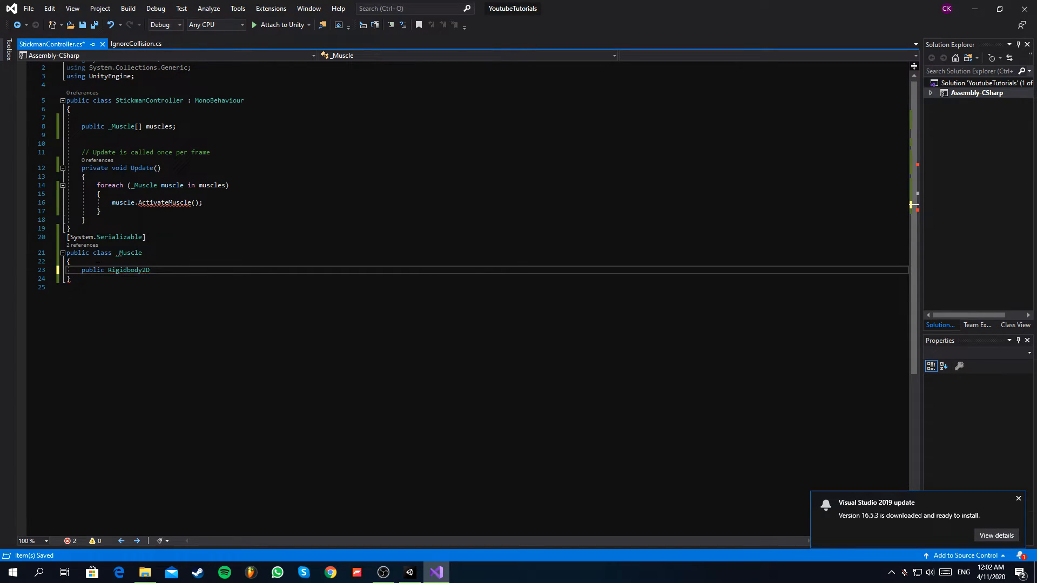
text(bone;)
key(Return)
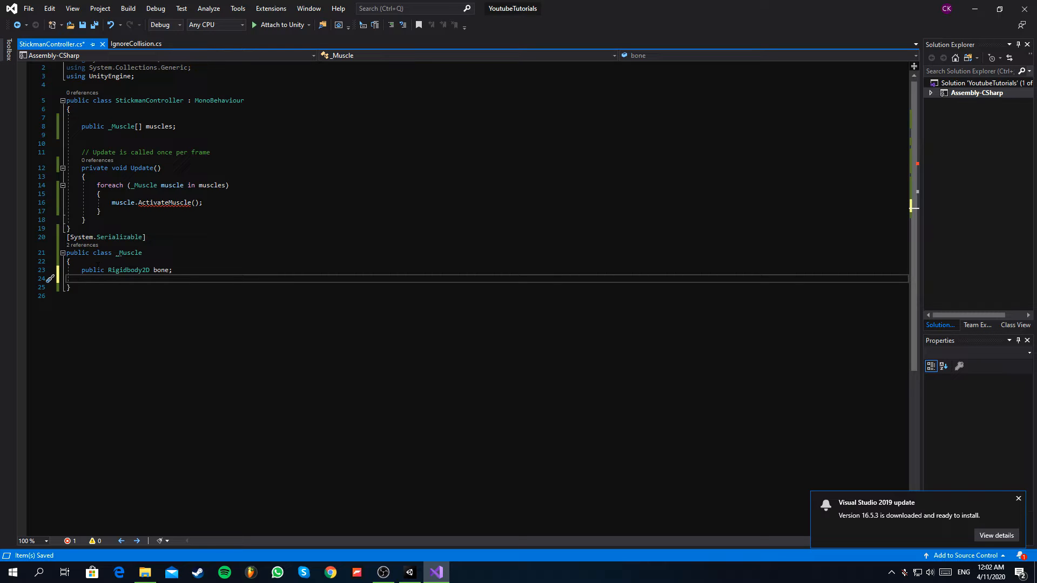
Declare the public float fields restRotation and force below bone in the _Muscle class.
text(p)
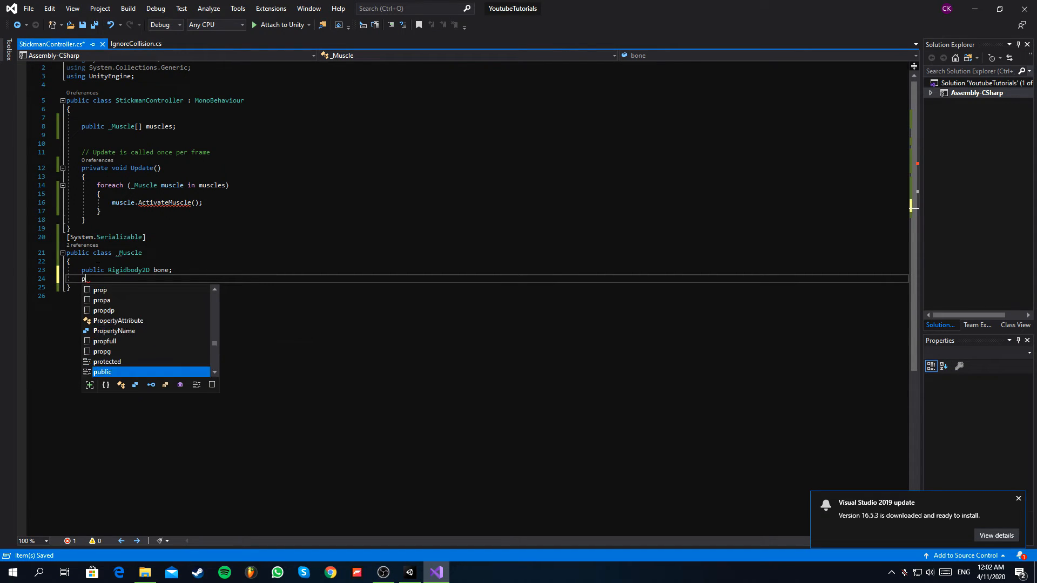
text(ublic float restRo)
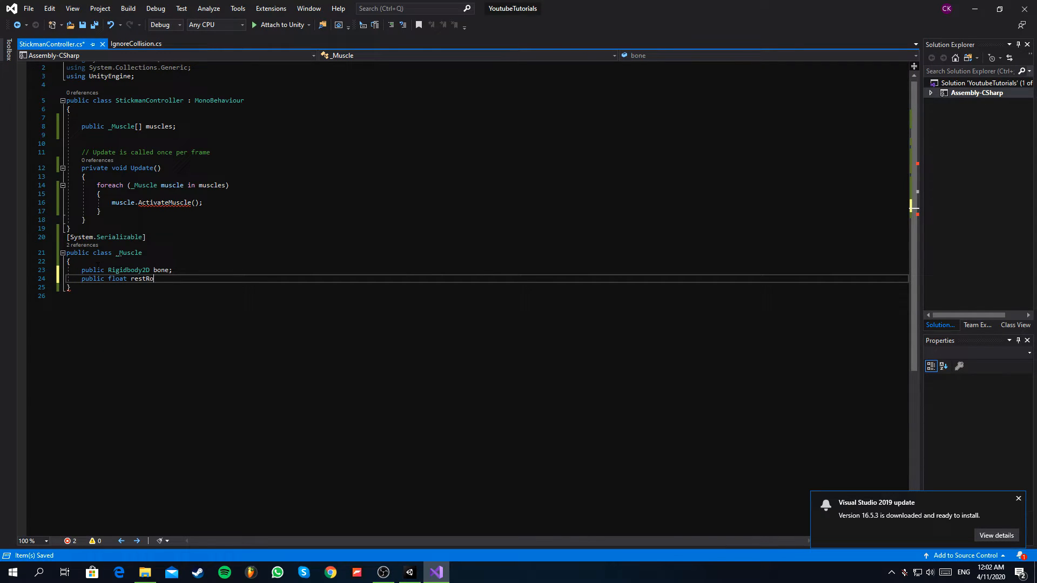
text(tation;)
key(Return)
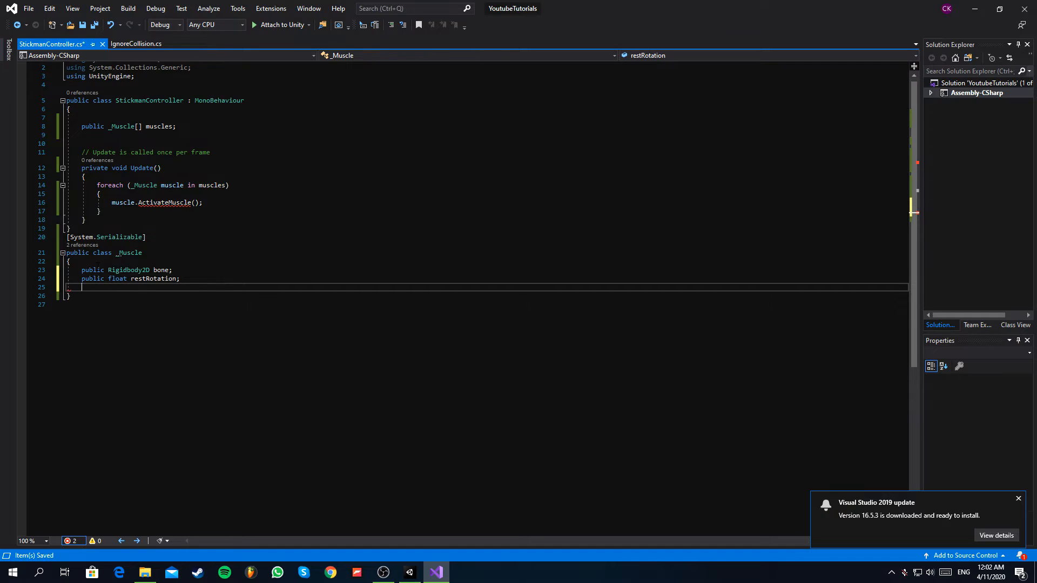
text(public f)
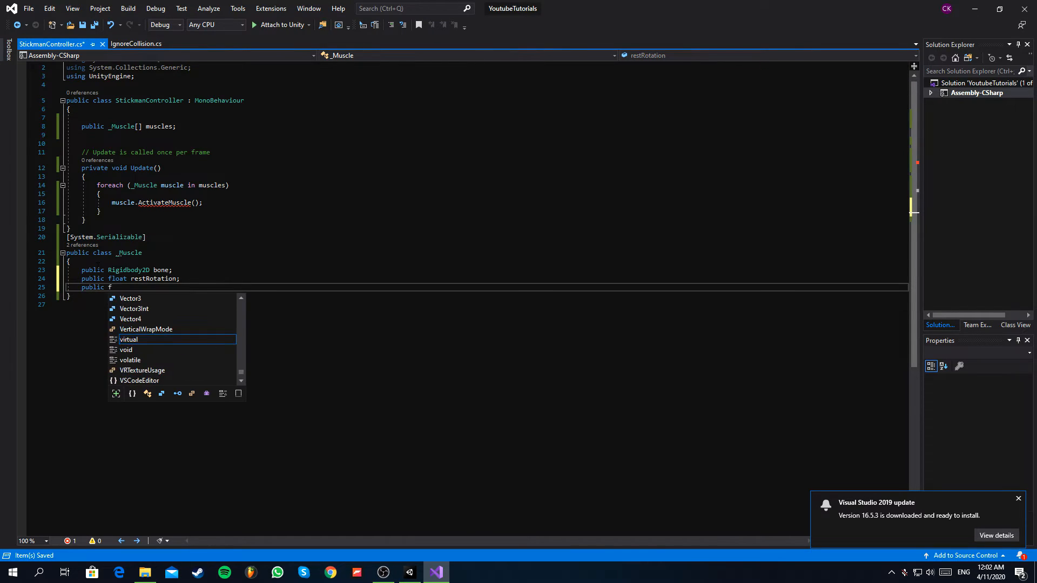
text(loat force;)
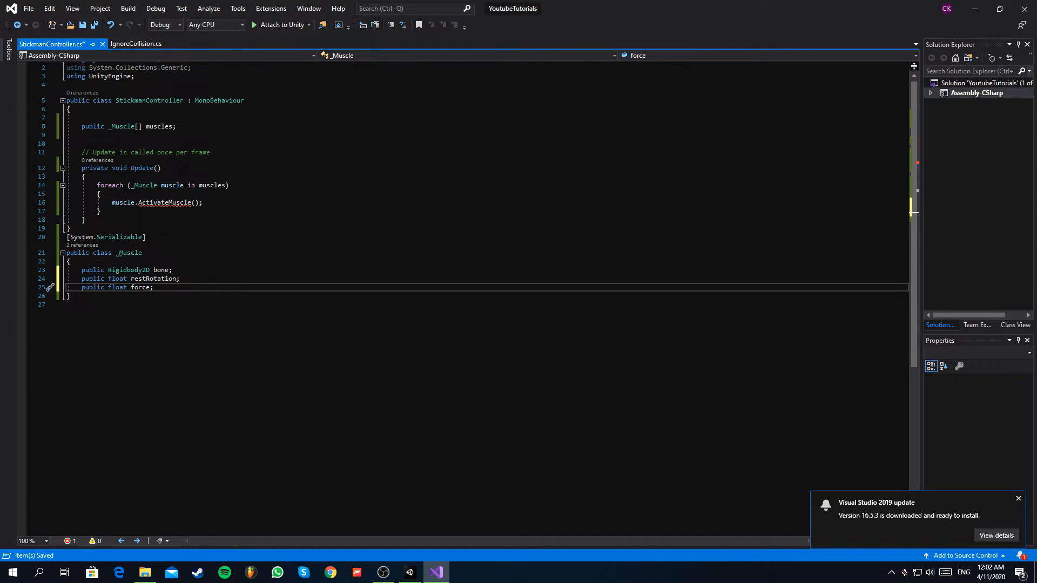
Add an empty public void ActivateMuscle() method with braces below the fields of the _Muscle class.
key(Return)
key(Return)
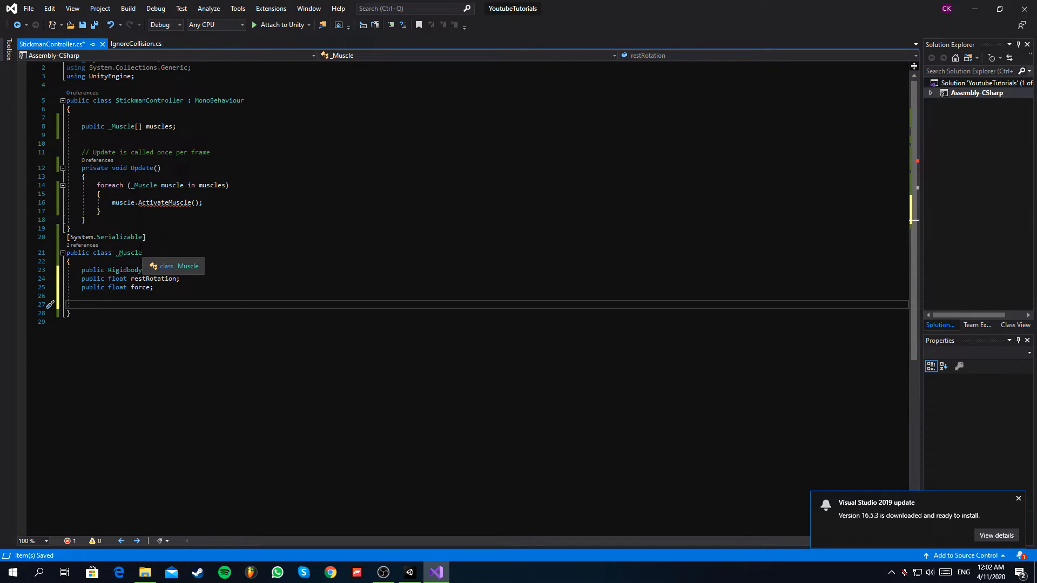
text(public)
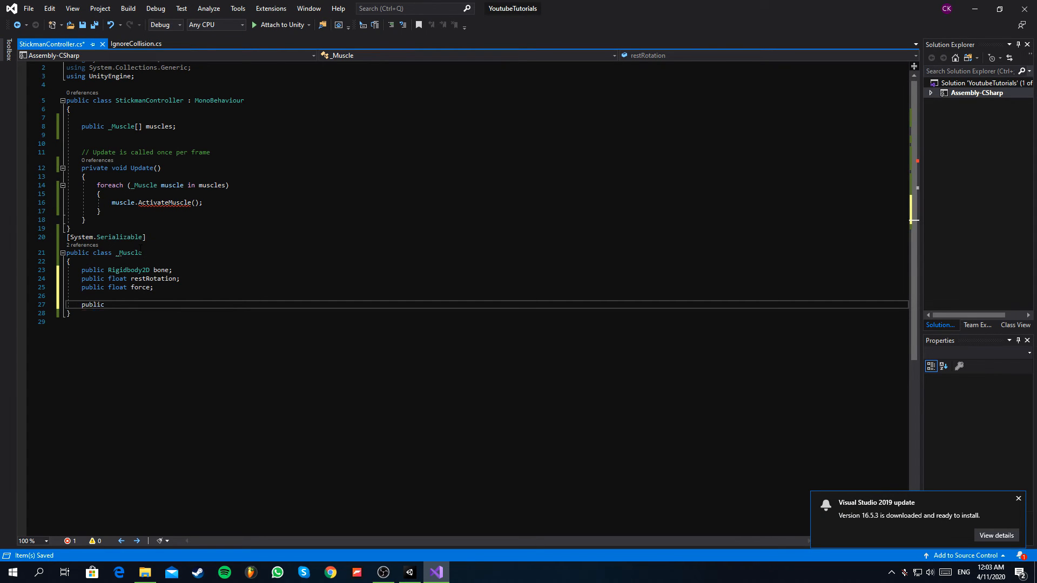
text( void ActivateMuscle()
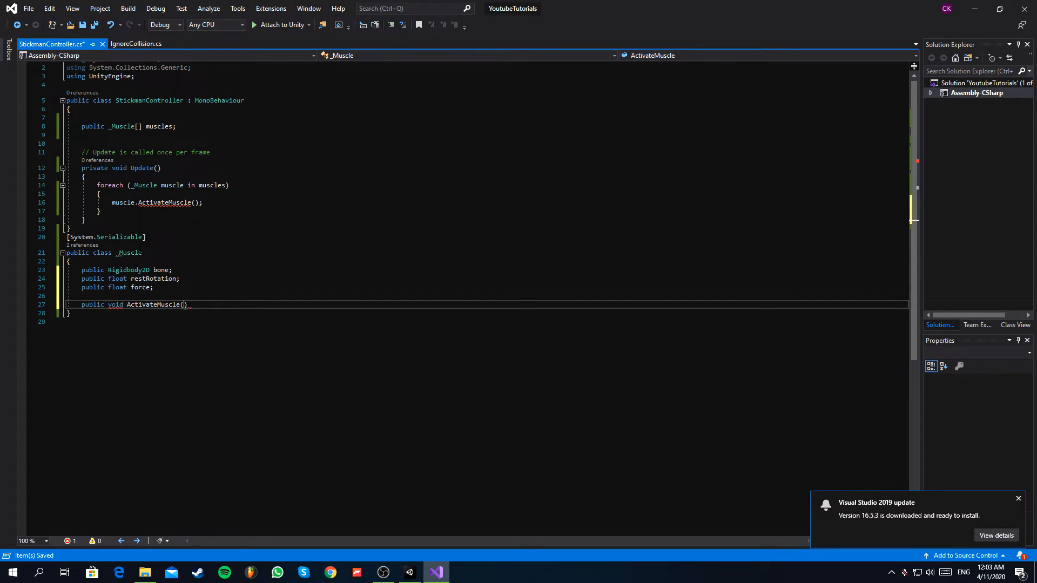
text())
key(Return)
text({)
key(Return)
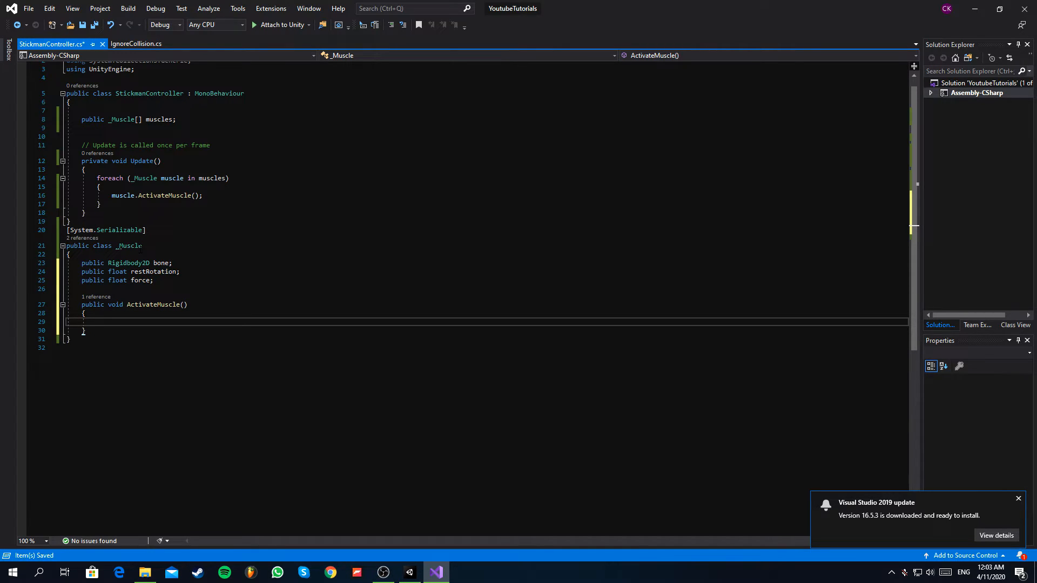
Inside ActivateMuscle, start a bone.MoveRotation call that takes Mathf.LerpAngle as its argument.
text(bone.Move)
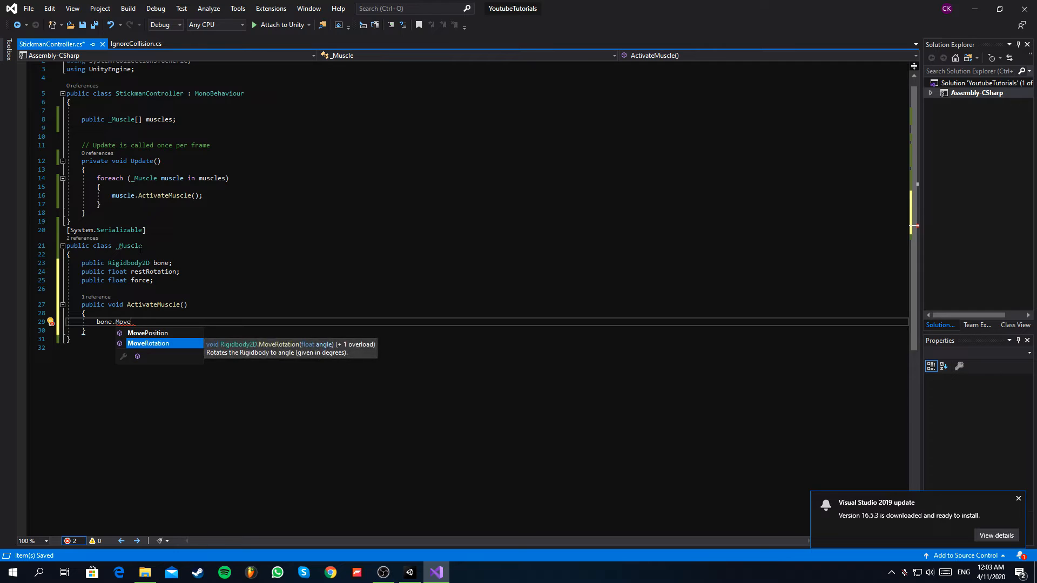
key(Tab)
text((Math)
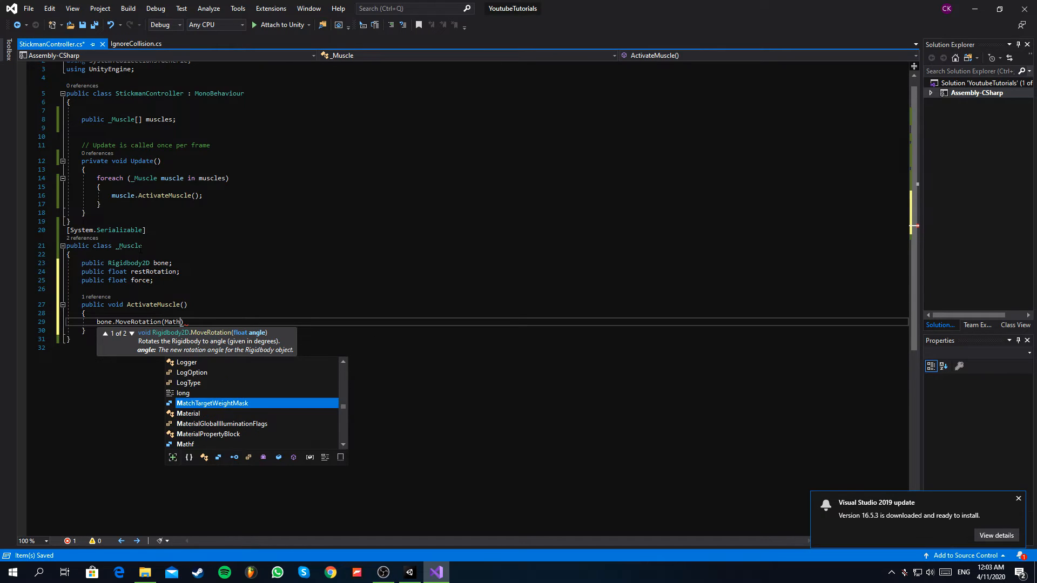
text(f.)
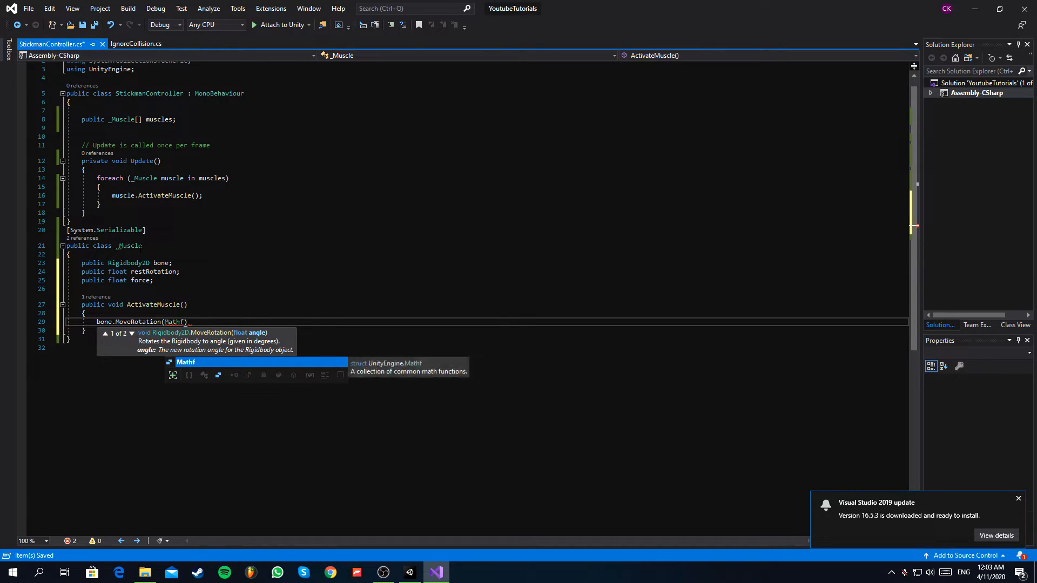
text(Lerp)
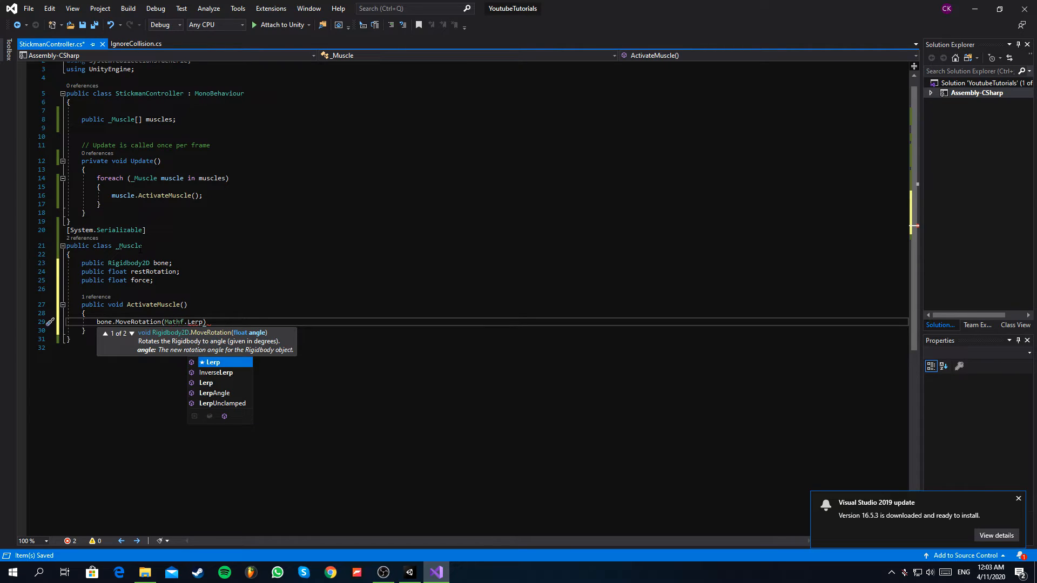
key(Down)
key(Down)
key(Down)
key(Tab)
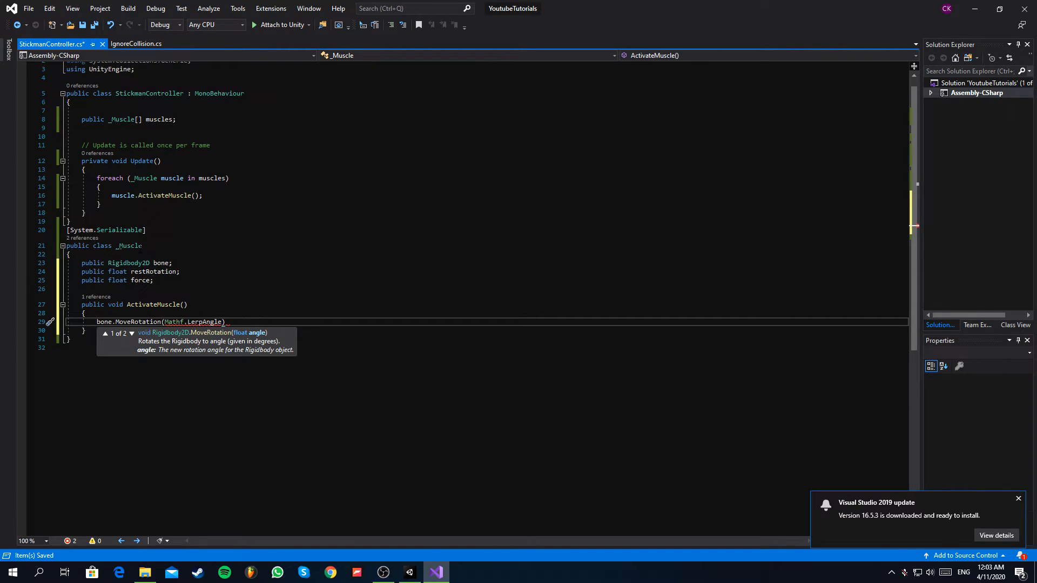
Pass bone.rotation, restRotation and force * Time.deltaTime to LerpAngle, complete the statement and save the script.
text((bone.)
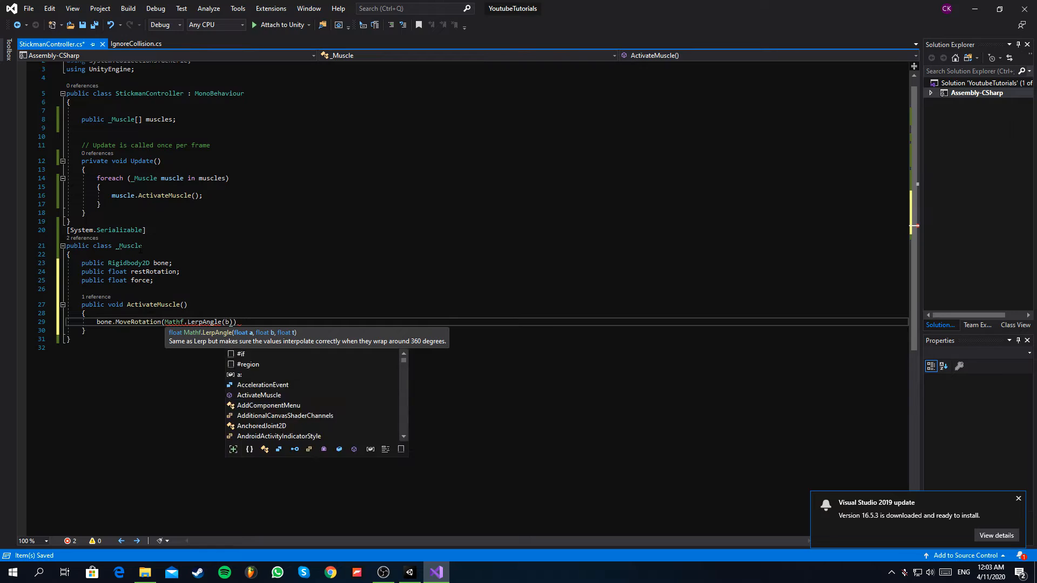
text(rotation)
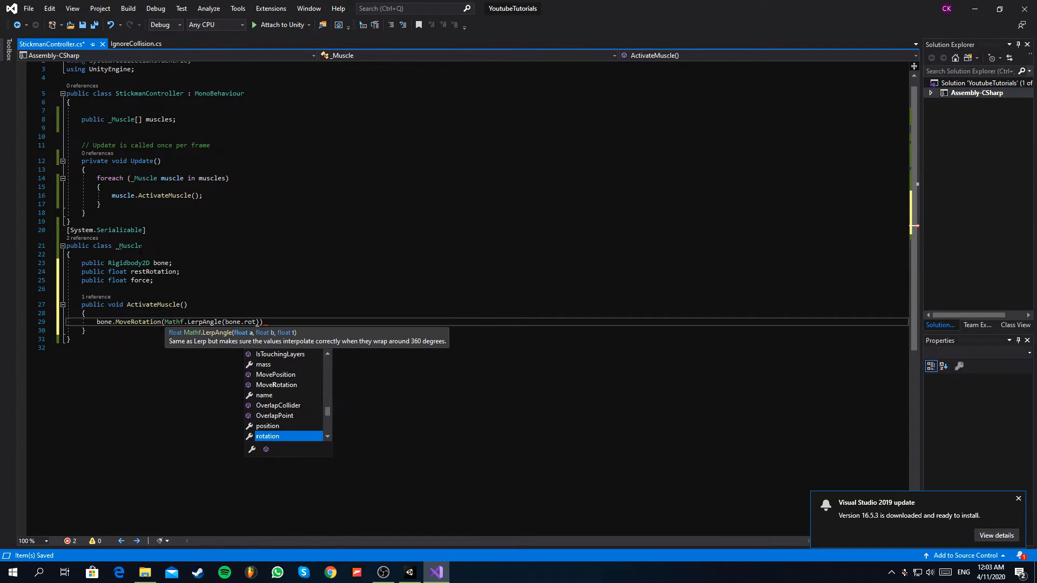
text(, rest)
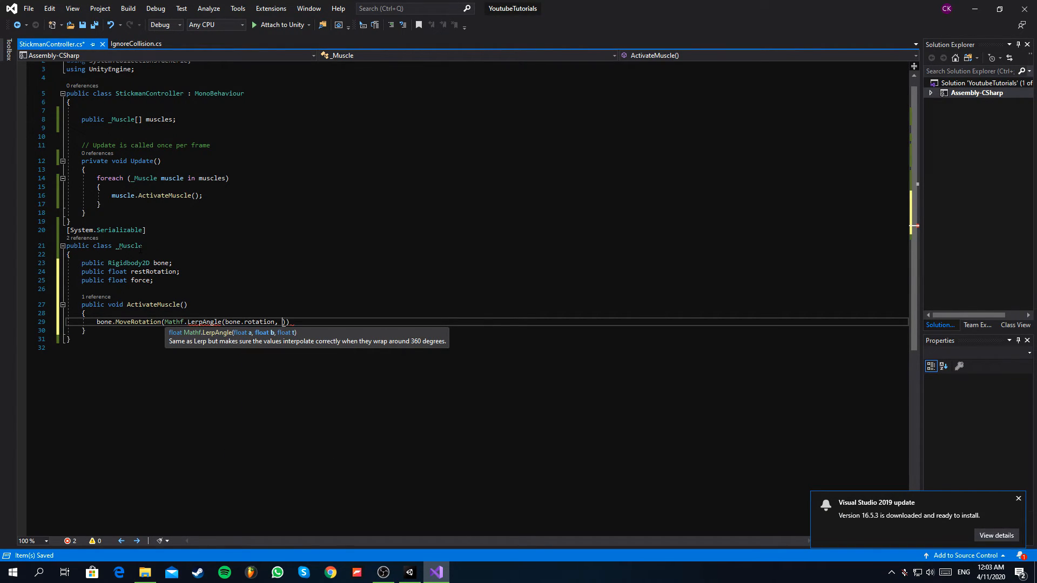
text(Rotation,)
text( force )
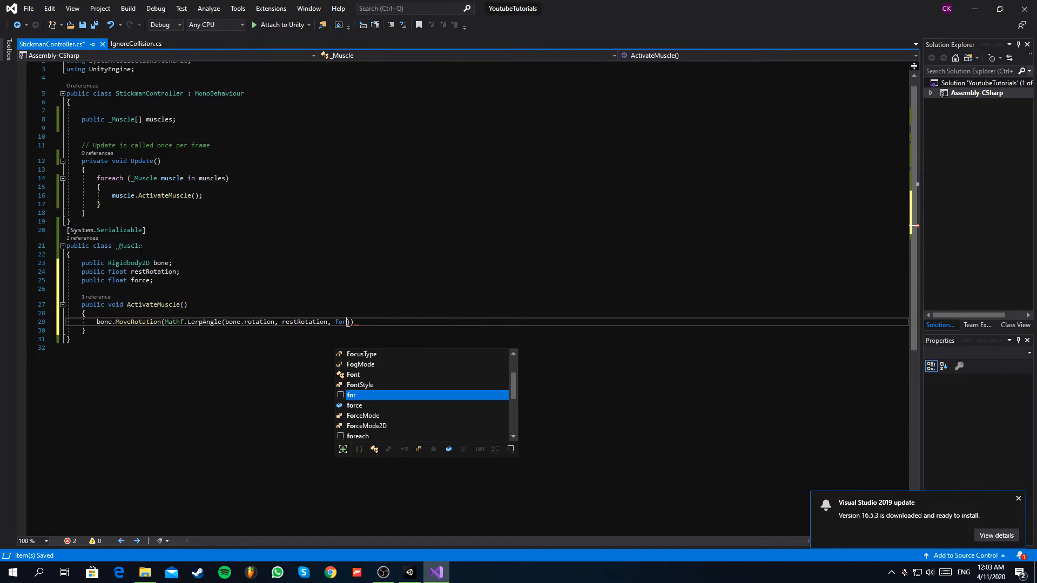
text(* Time.deltaTime)
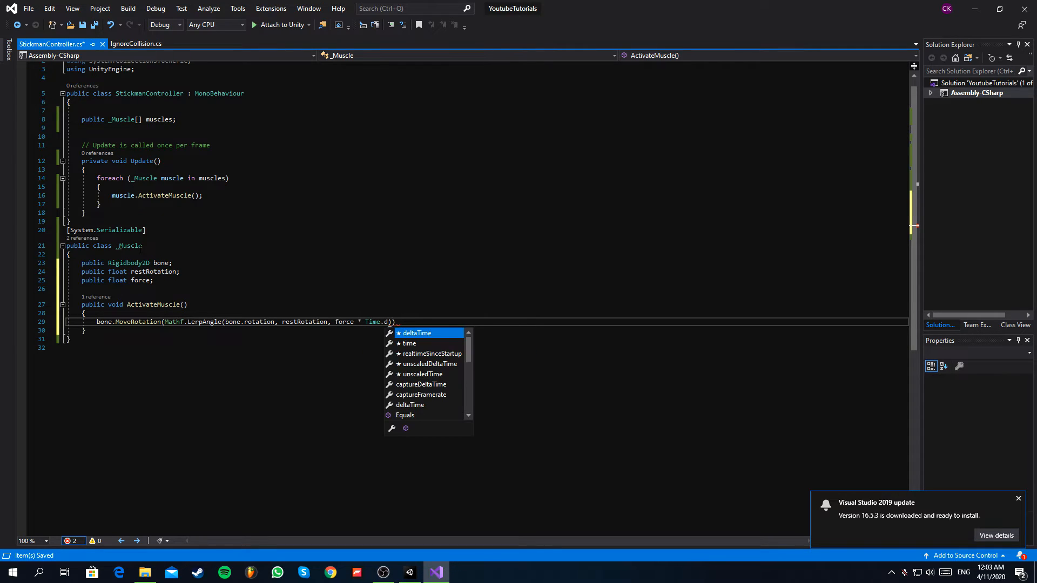
text()))
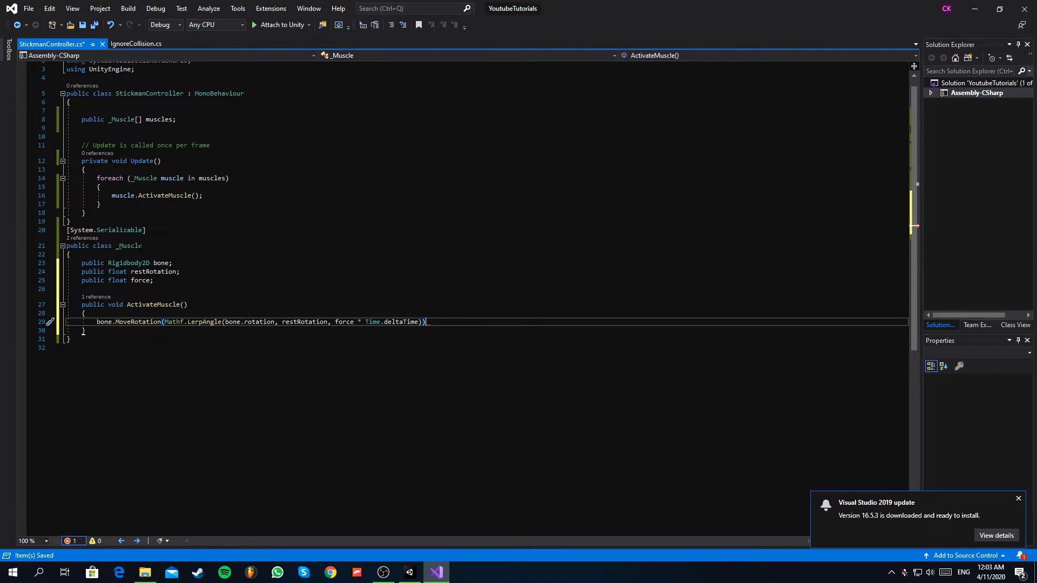
key(ctrl+s)
drag(74, 350, 1, 92)
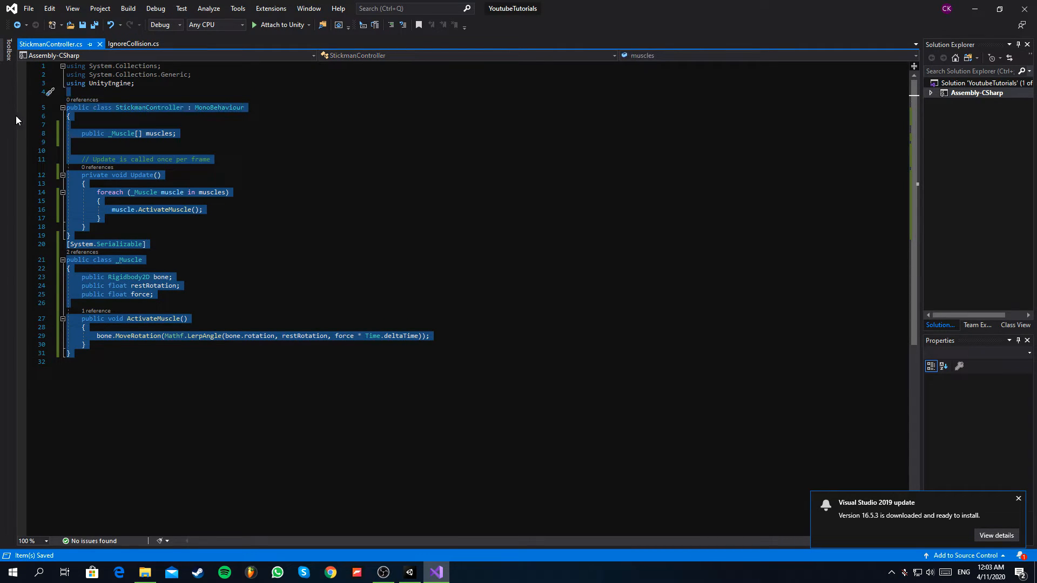
click(100, 194)
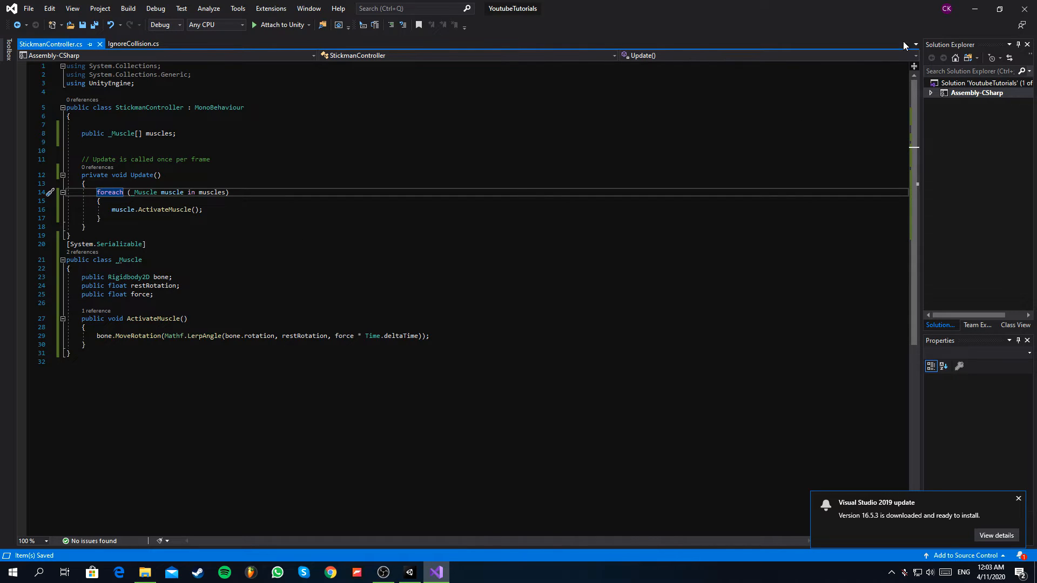
Switch to Unity and set the size of the Ragdoll's Muscles array in the Stickman Controller to 6.
click(975, 9)
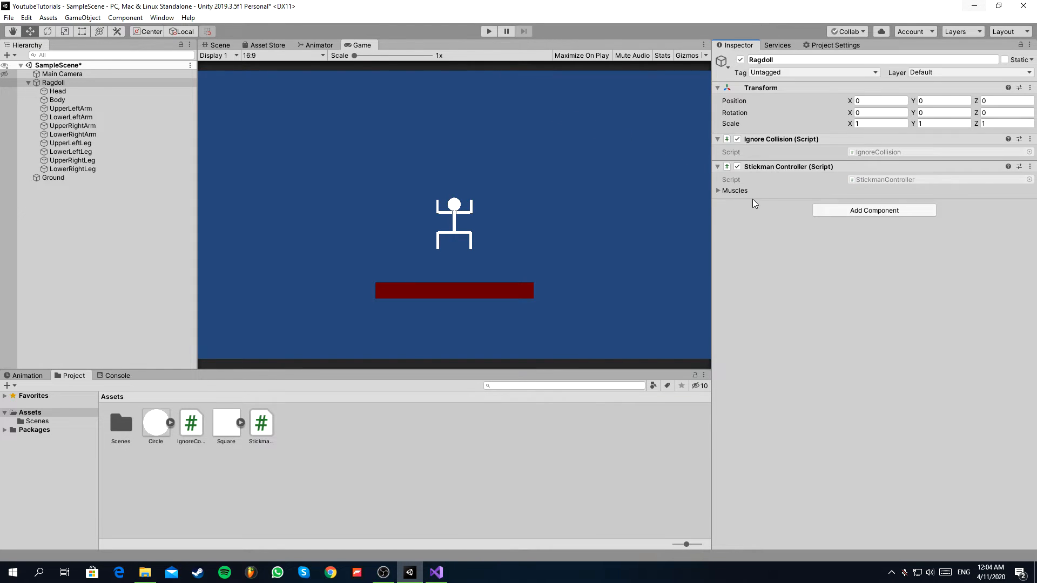
click(725, 191)
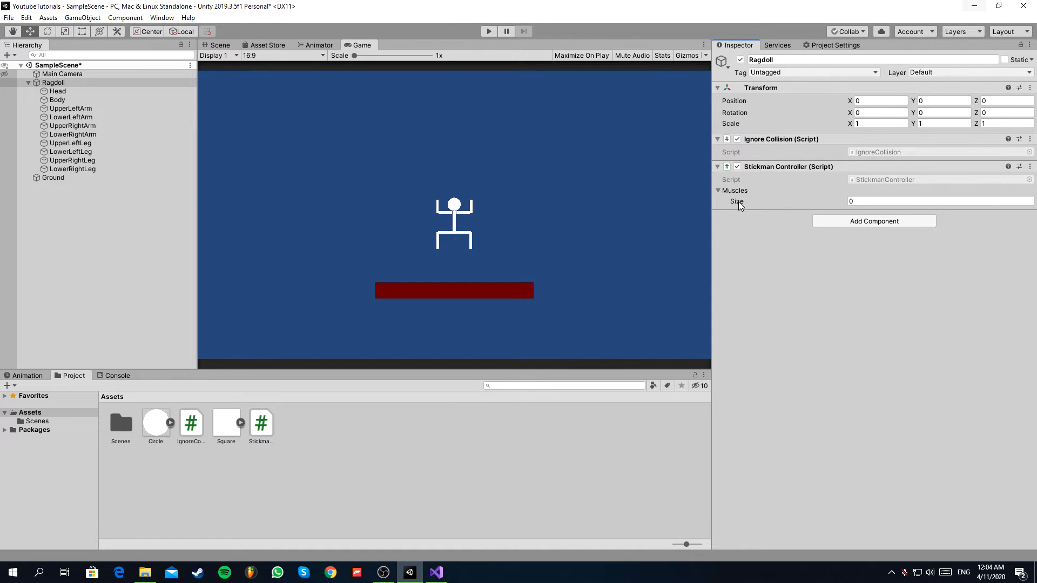
click(737, 201)
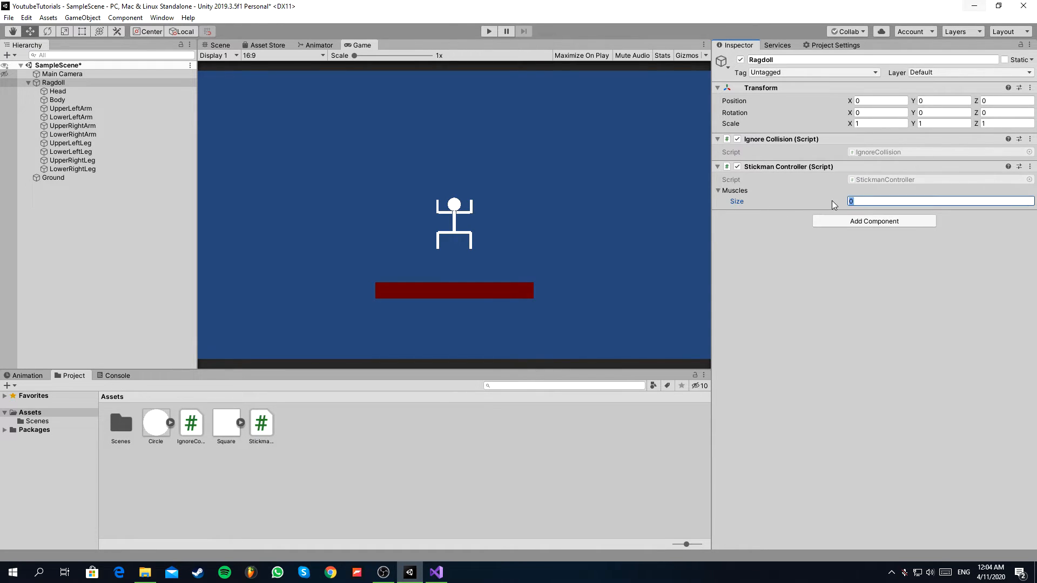
text(6)
key(Return)
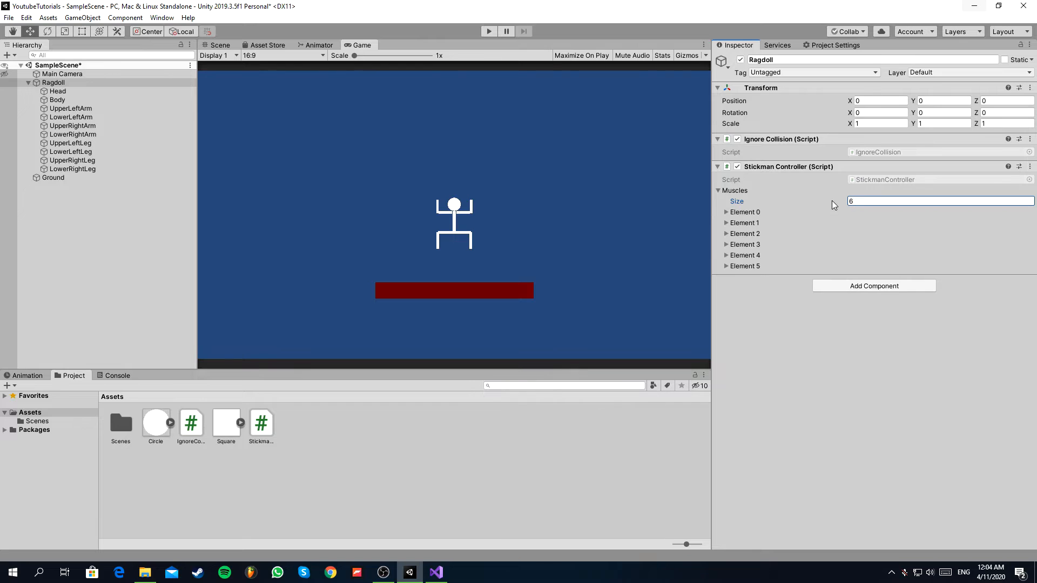
Expand Element 0 through Element 5 of the Muscles array to expose their bone, rotation and force settings.
click(743, 266)
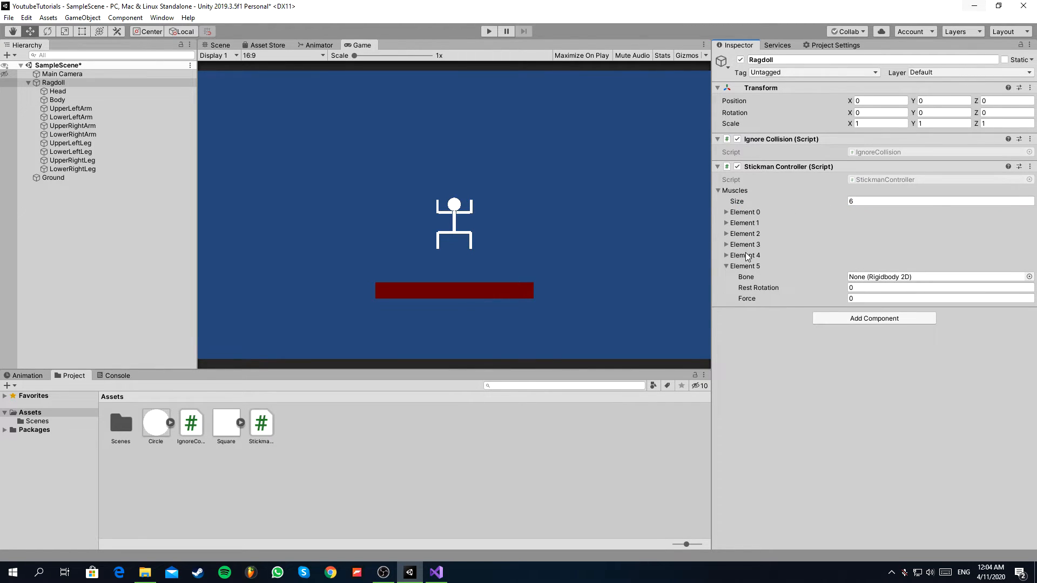
click(743, 256)
click(744, 245)
click(745, 233)
click(748, 223)
click(750, 212)
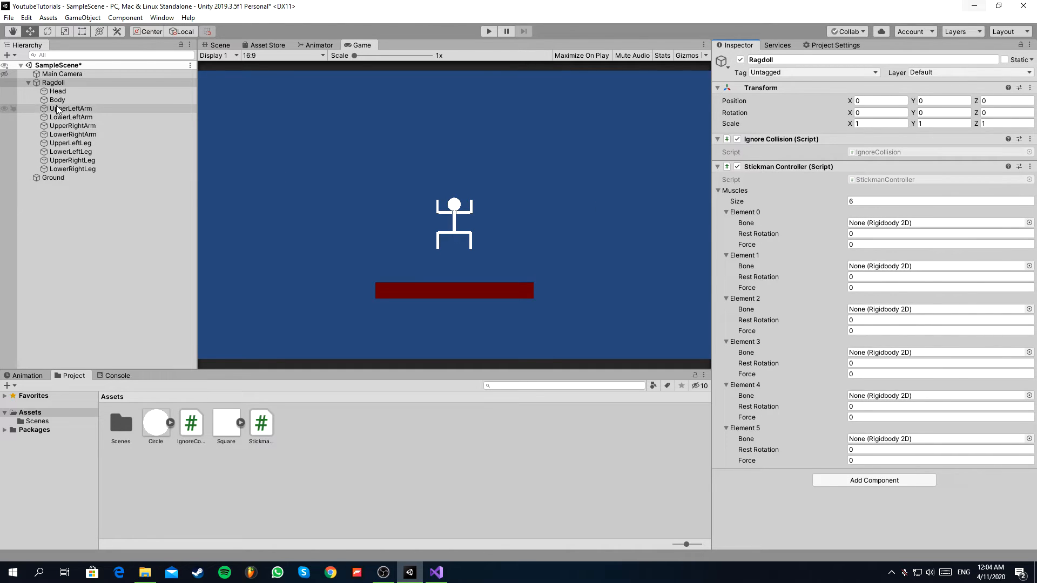
Assign Head as the bone of Element 0 with force 10, and Body as the bone of Element 1 with force 150.
drag(58, 91, 866, 225)
click(861, 243)
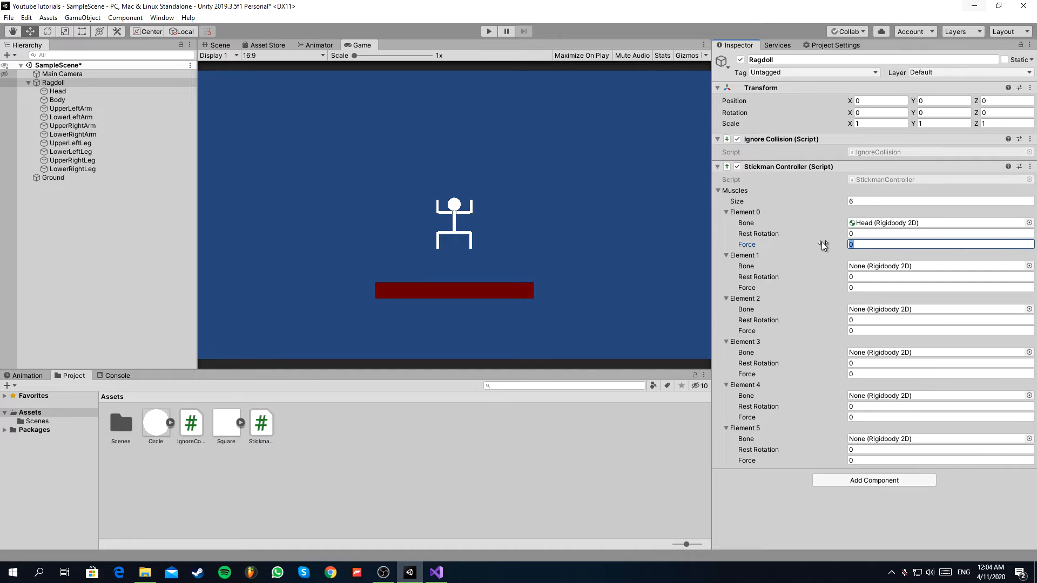
text(10)
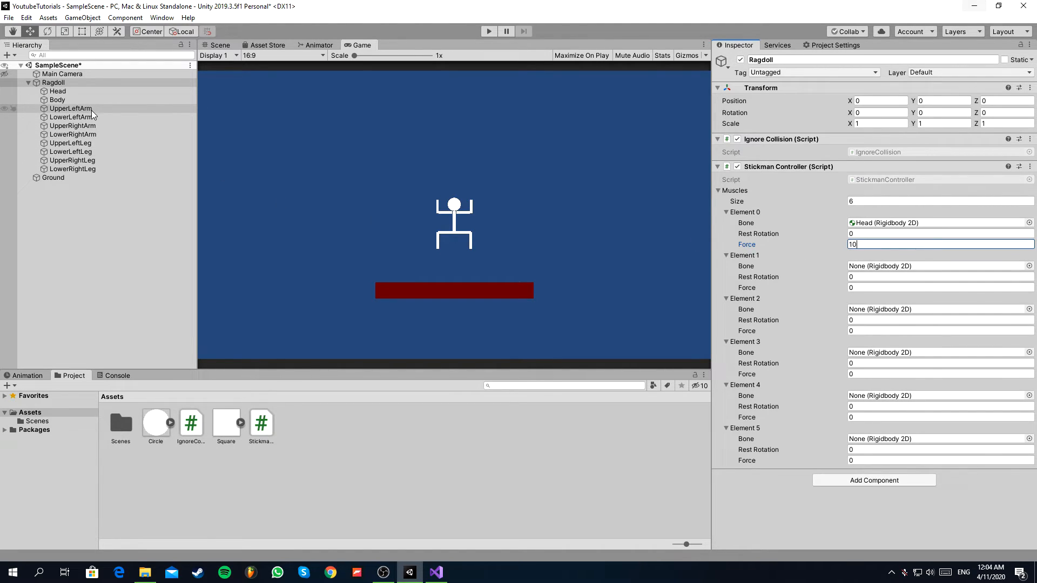
drag(70, 99, 896, 266)
click(868, 287)
text(150)
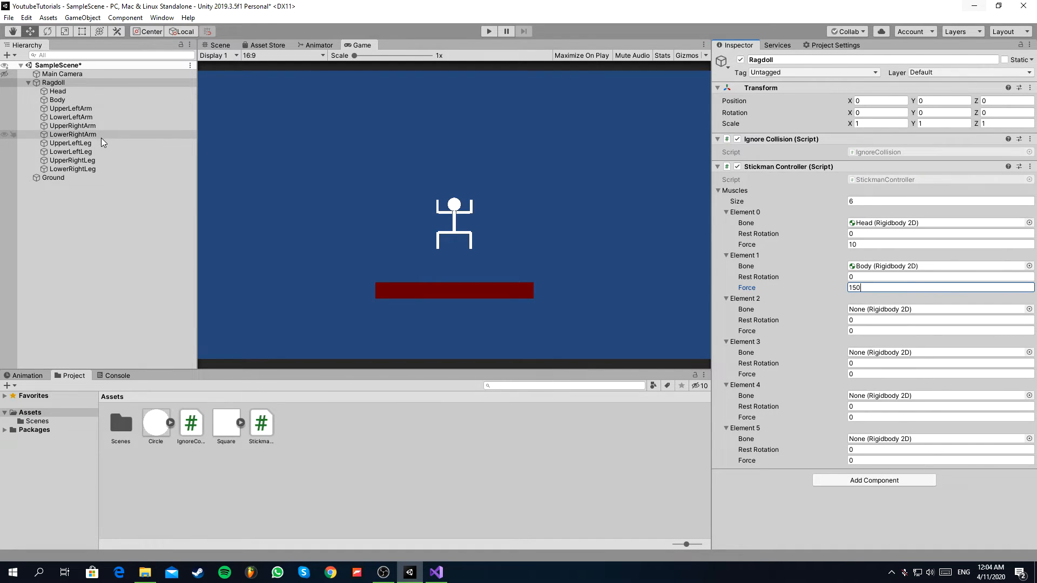
Assign UpperLeftLeg, LowerLeftLeg, UpperRightLeg and LowerRightLeg as the bones of Elements 2 to 5, in that order.
drag(96, 143, 869, 310)
click(68, 153)
drag(69, 153, 832, 365)
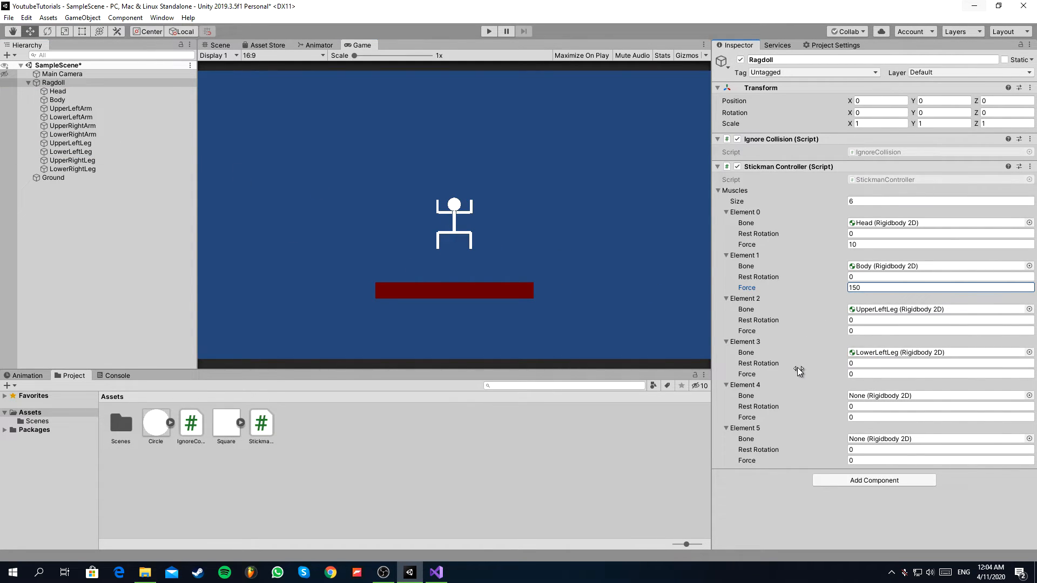
drag(67, 160, 905, 398)
drag(71, 169, 873, 440)
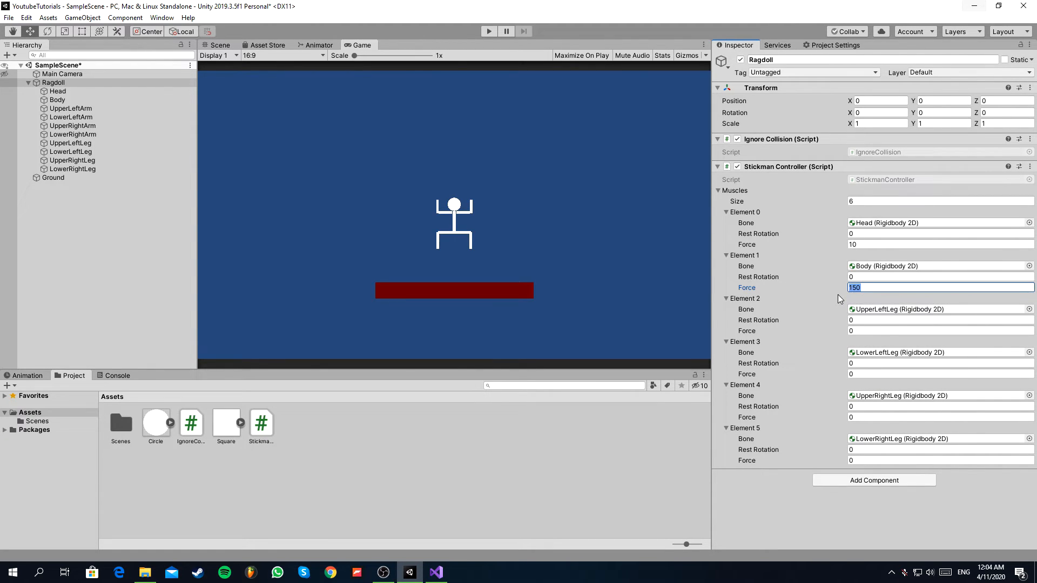
Set the force of the four leg muscles, Elements 2 to 5, to 150 each.
click(829, 331)
text(150)
click(835, 373)
text(150)
click(807, 417)
text(150)
click(817, 458)
text(150)
Save the scene and run it in play mode to test the ragdoll's muscles.
key(ctrl+s)
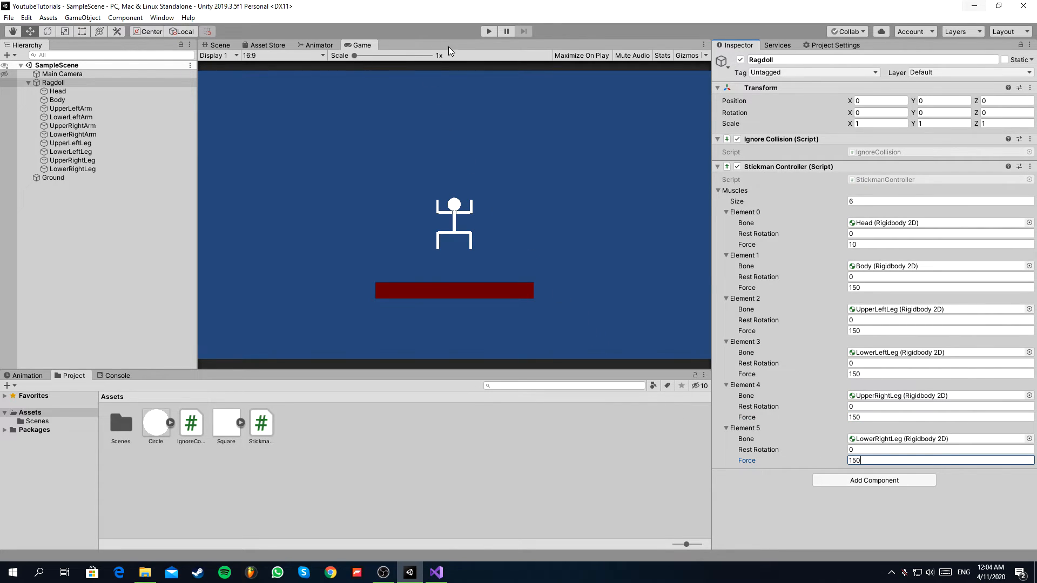
click(484, 33)
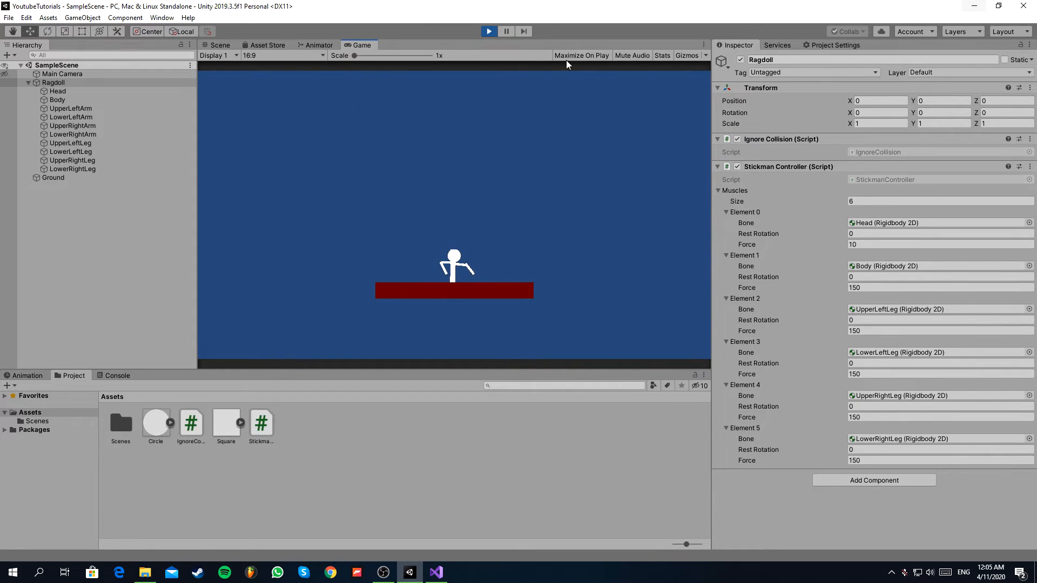
Stop the play test and compare the transforms of the upper and lower leg pieces in the Scene view.
click(492, 33)
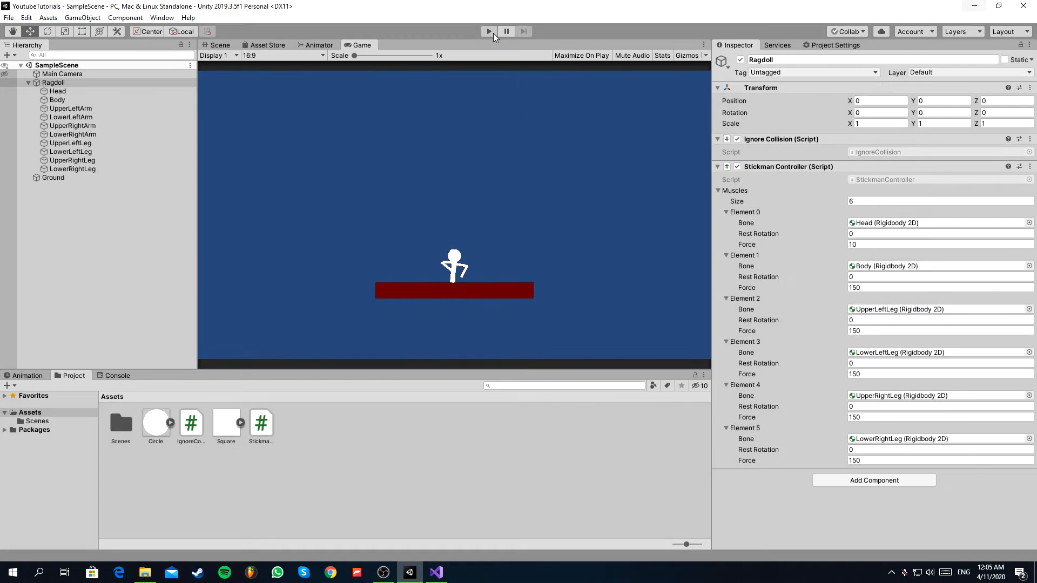
click(214, 42)
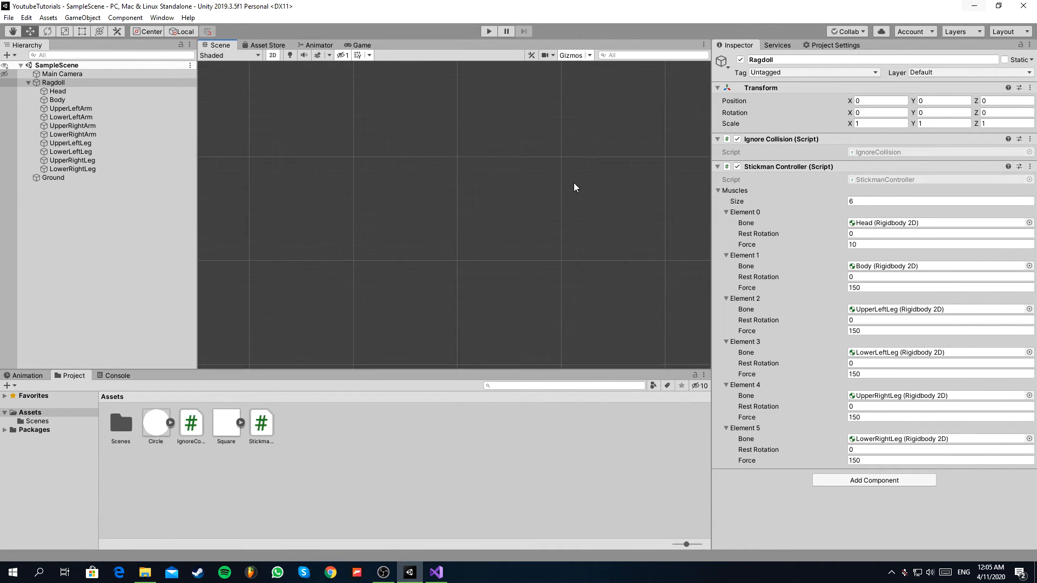
key(f)
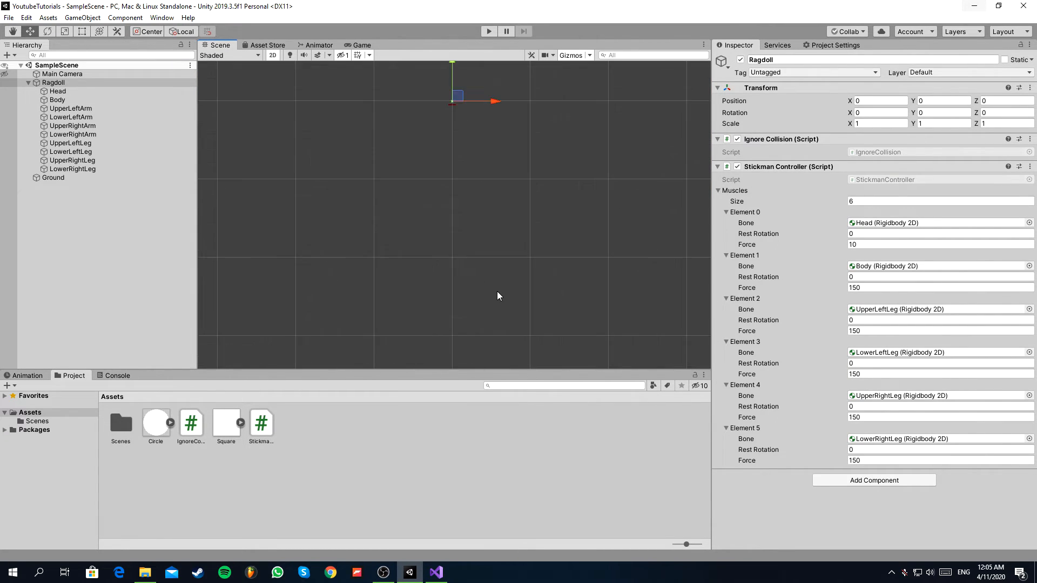
click(178, 169)
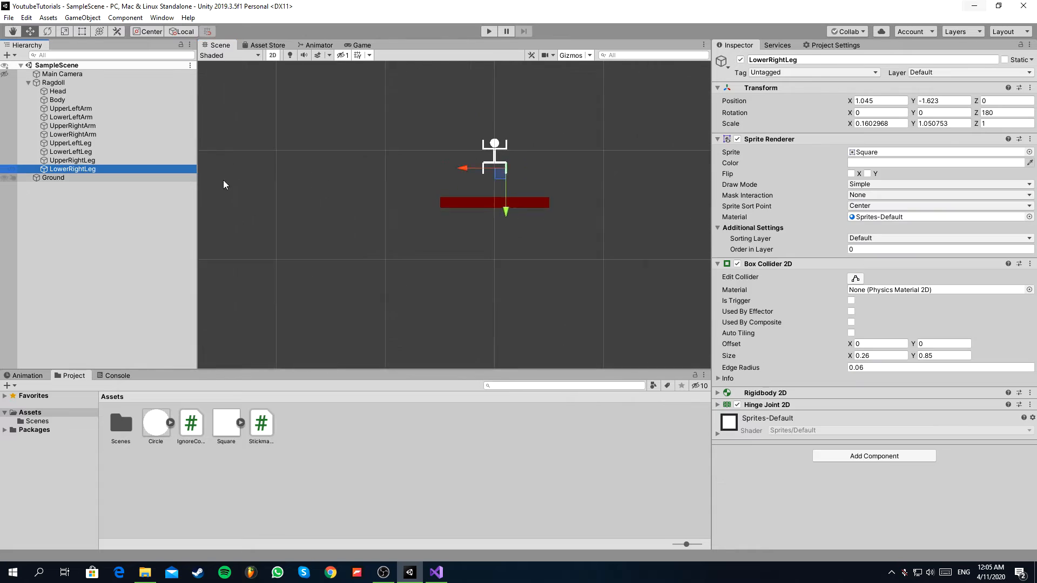
key(f)
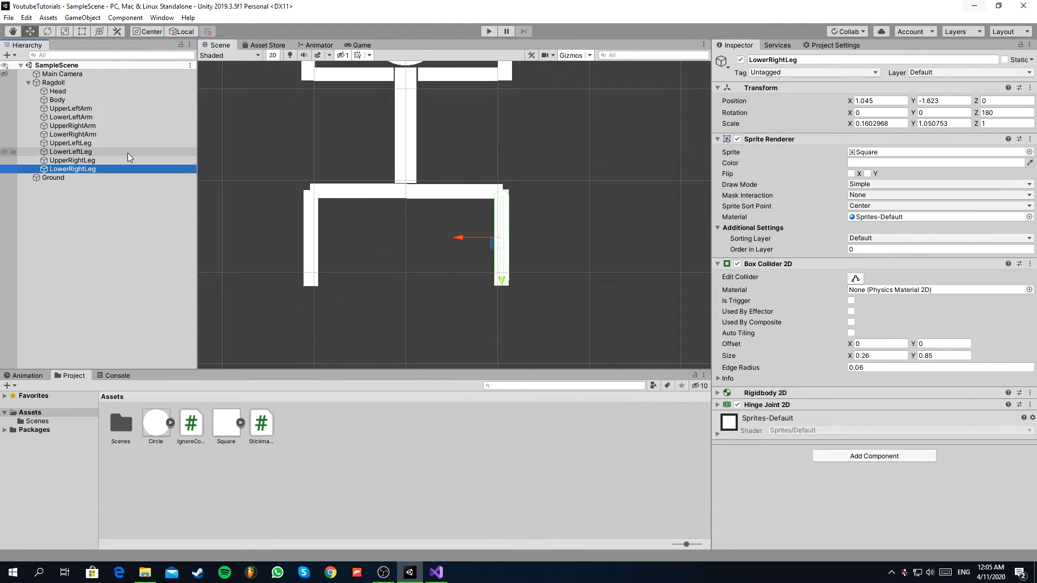
click(103, 160)
click(105, 153)
click(103, 160)
click(103, 155)
click(102, 160)
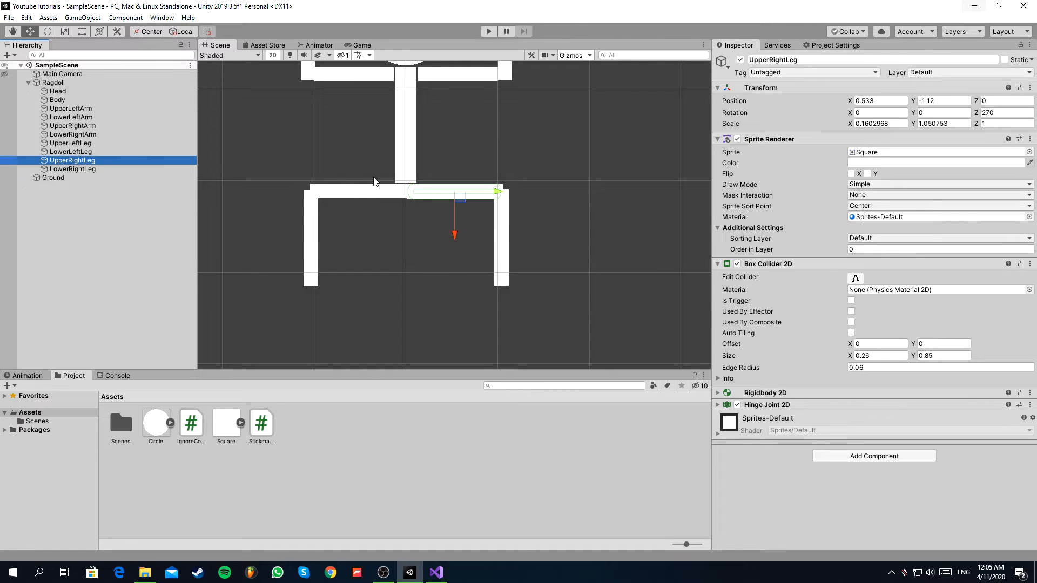
Flip the upper legs by setting the Z rotation of UpperLeftLeg to -90 and of UpperRightLeg to 90.
click(47, 31)
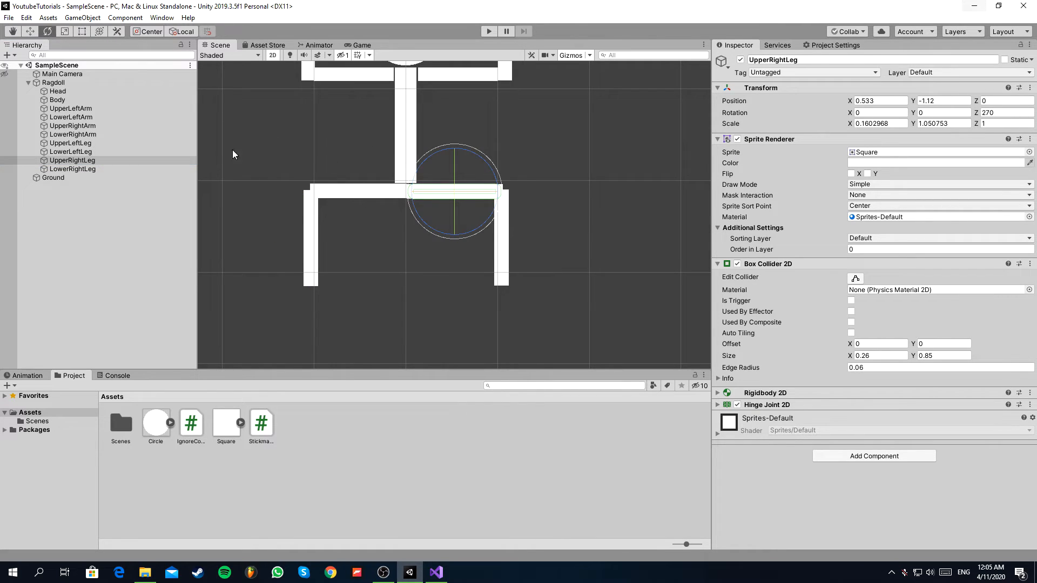
drag(482, 165, 359, 199)
click(359, 195)
drag(389, 164, 633, 231)
click(998, 114)
key(ctrl+z)
key(ctrl+z)
Move UpperLeftLeg's hinge anchor to the lower end of Body, at about X -0.55 and Y 0.49.
click(499, 232)
click(309, 232)
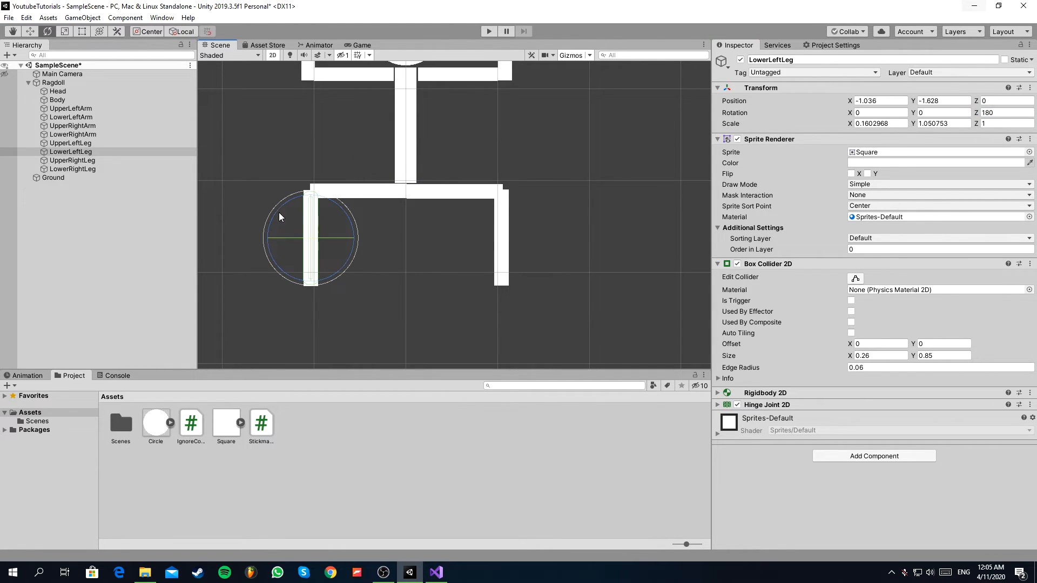
click(718, 404)
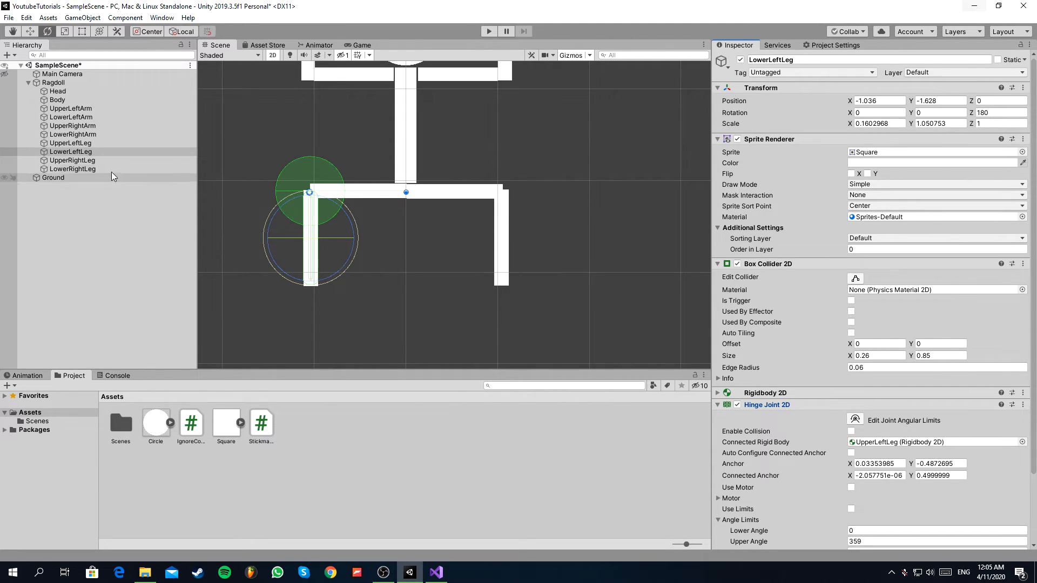
click(86, 144)
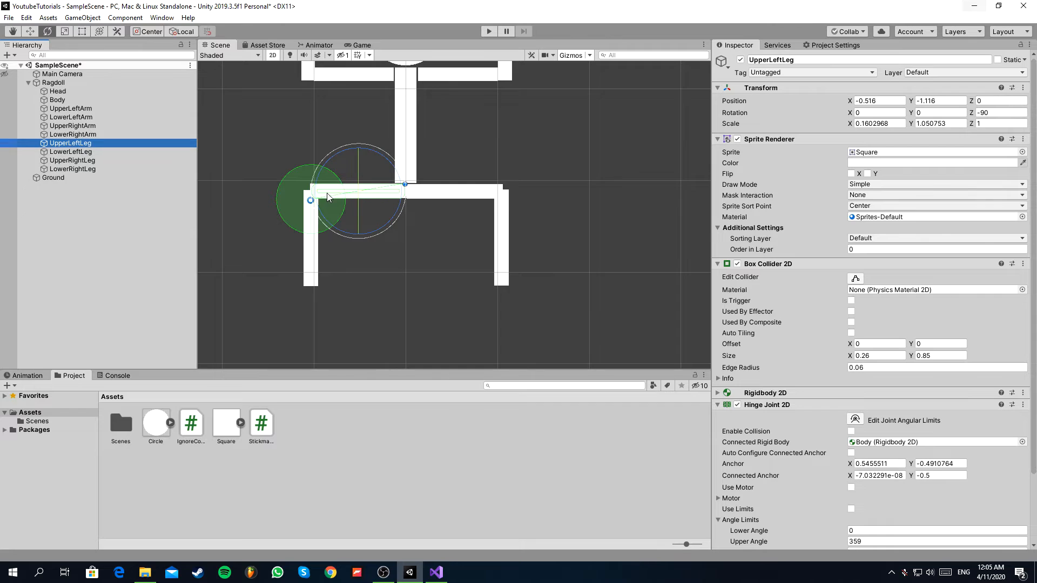
drag(332, 201, 319, 198)
key(ctrl+z)
click(870, 464)
text(-1.89)
drag(786, 459, 763, 453)
drag(311, 143, 403, 185)
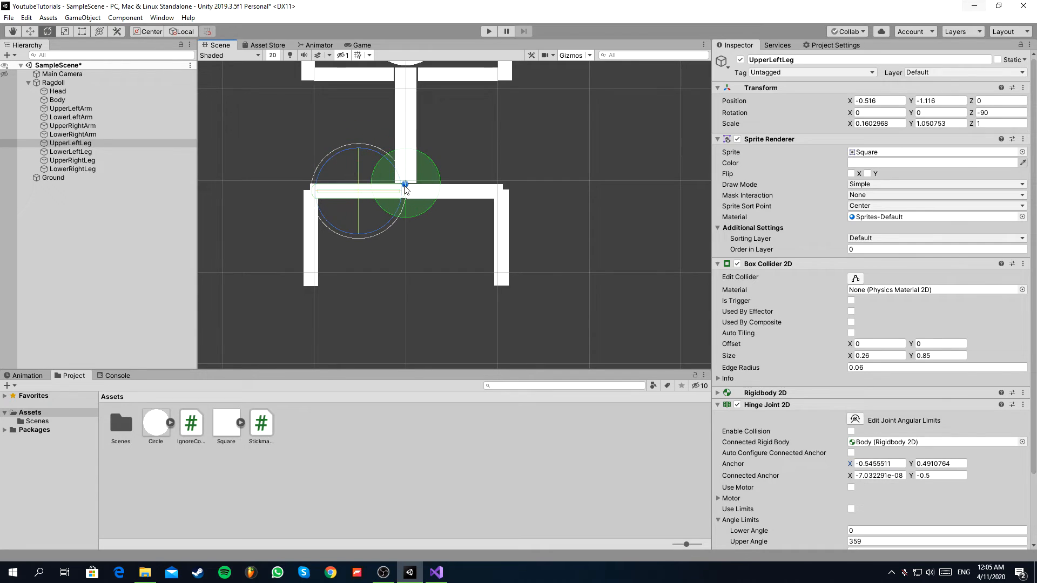
Move UpperRightLeg's hinge anchor onto its connection point at the lower end of Body.
click(96, 161)
drag(850, 464, 507, 290)
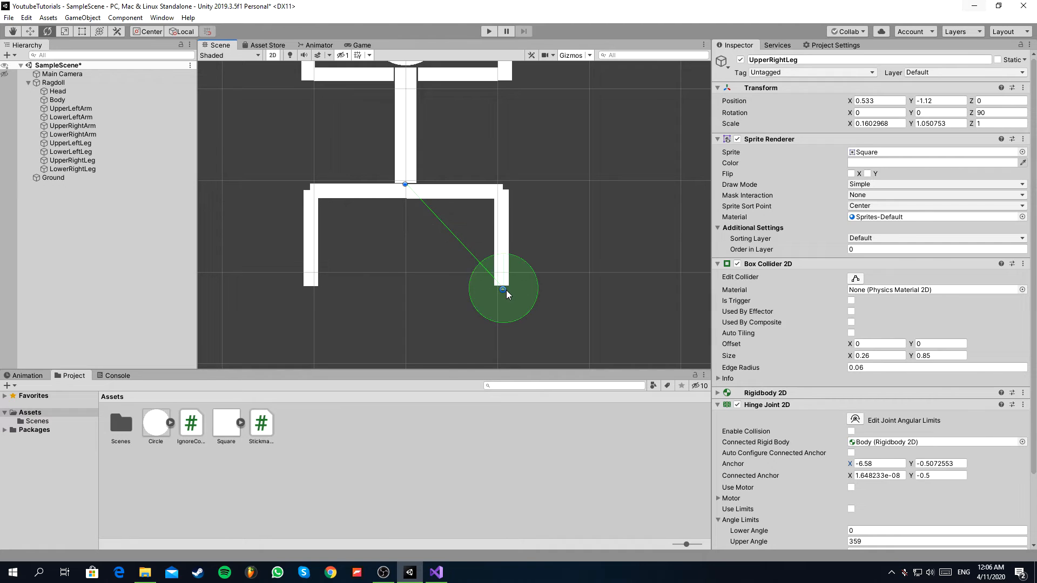
click(88, 161)
drag(497, 306, 399, 201)
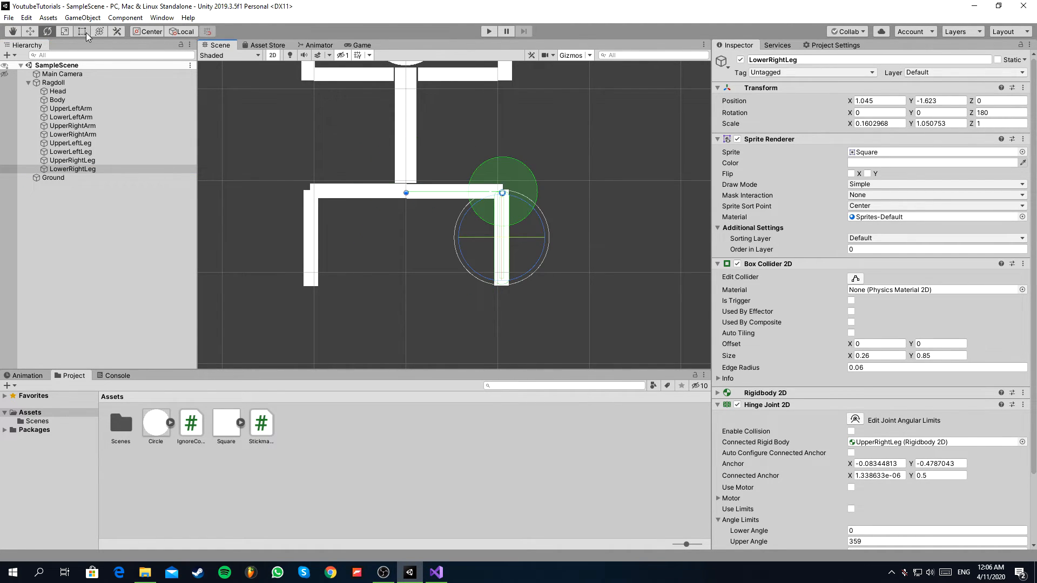
Set LowerRightLeg's Z rotation to 0 and move its hinge's connected anchor to the outer end of UpperRightLeg.
drag(525, 213, 765, 319)
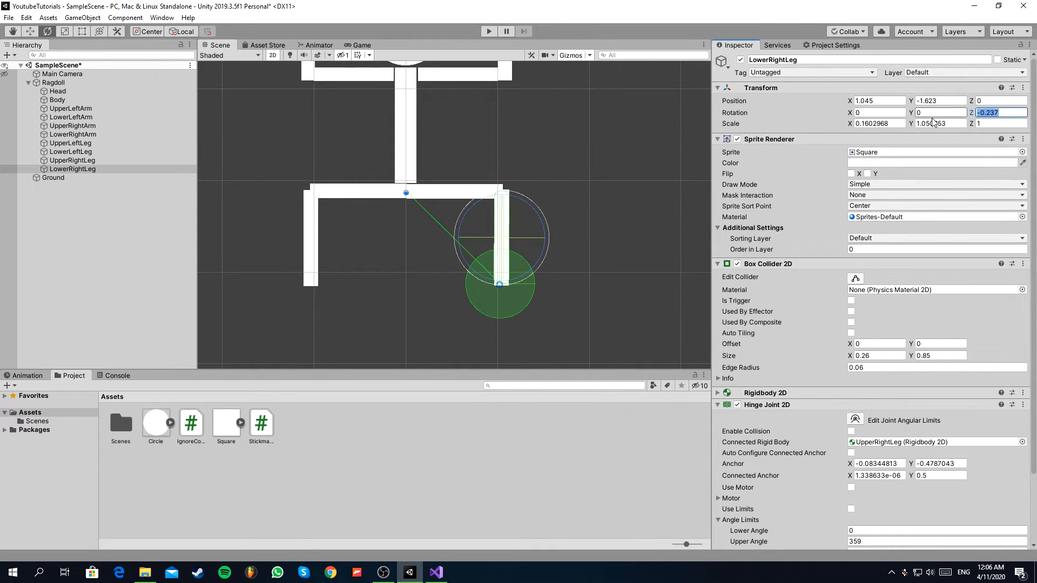
text(0)
scroll(769, 367, down, 5)
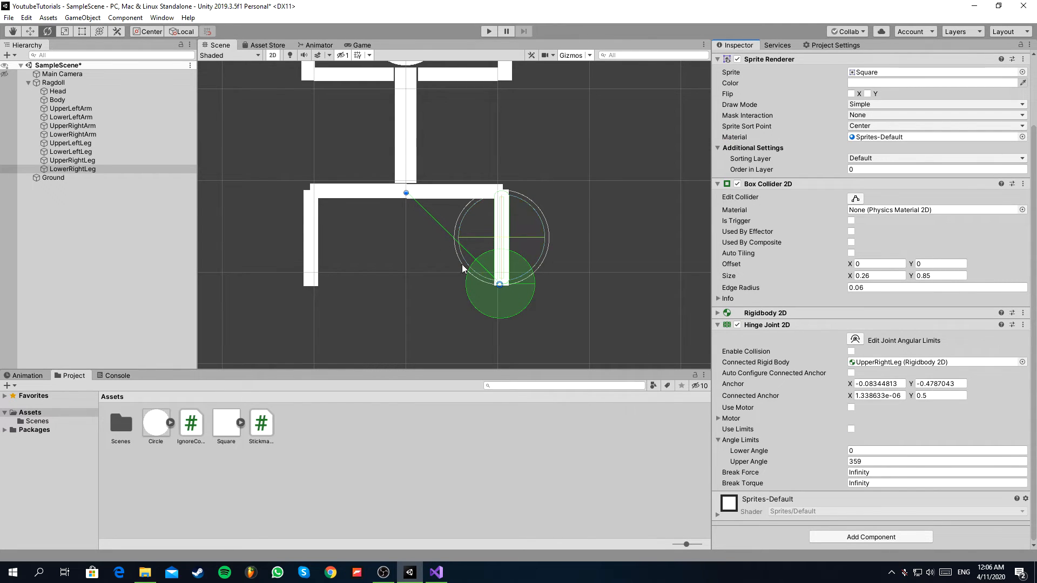
drag(406, 193, 505, 193)
Move LowerRightLeg's own hinge anchor up to the knee, onto the connected anchor at the end of UpperRightLeg.
mouse_move(500, 287)
mouse_down()
mouse_move(512, 293)
mouse_move(504, 290)
mouse_up()
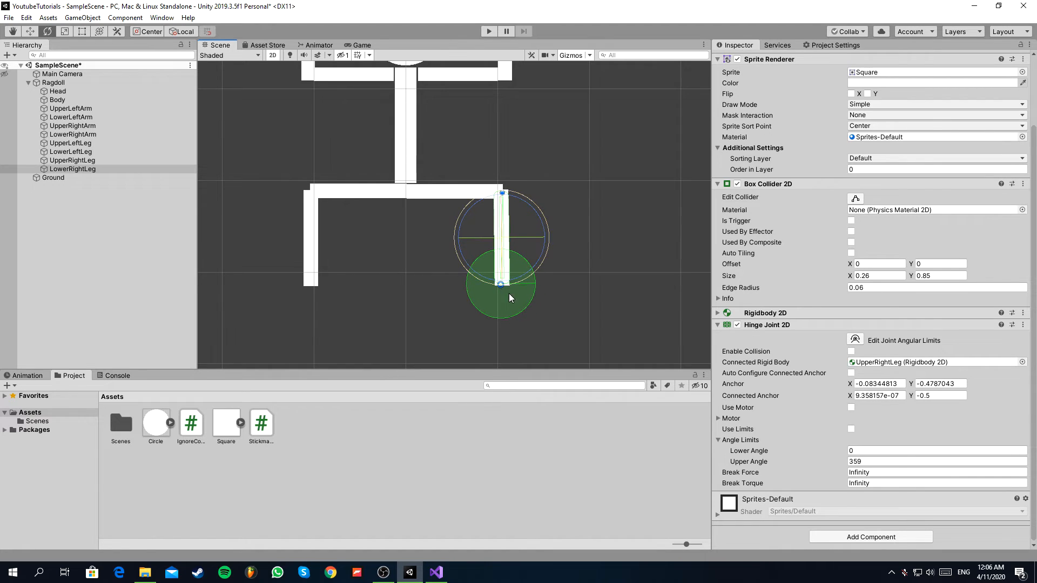
key(ctrl+z)
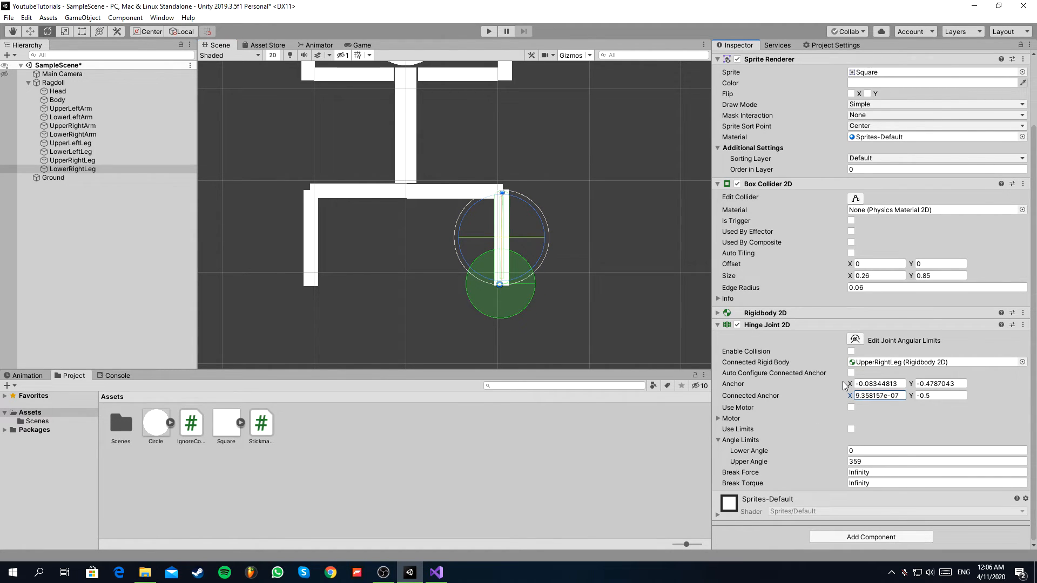
drag(847, 384, 832, 381)
drag(488, 286, 484, 285)
key(ctrl+z)
drag(848, 384, 528, 310)
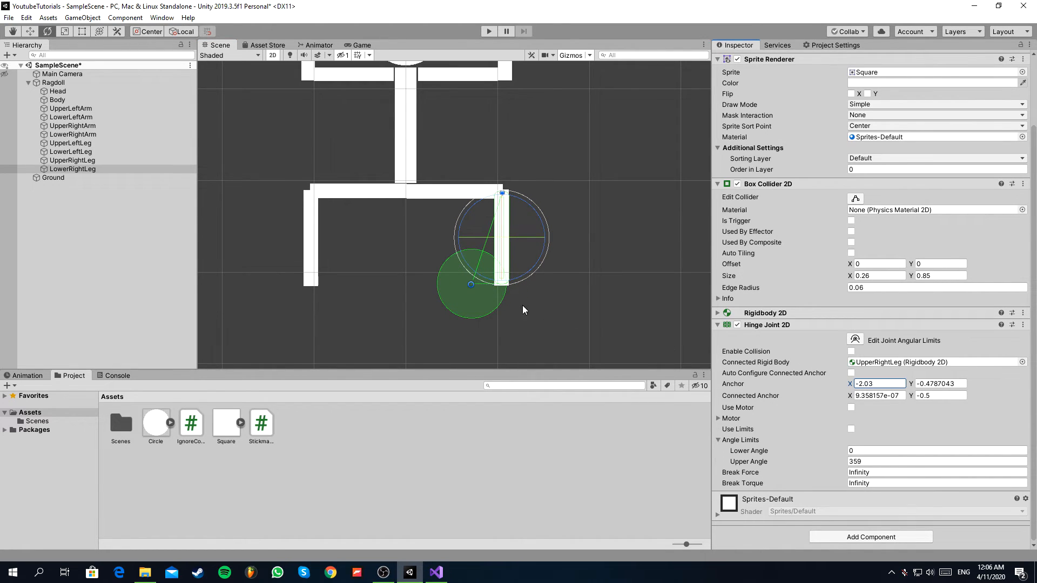
drag(473, 275, 502, 192)
key(ctrl+z)
Set LowerLeftLeg's Z rotation to 0 and place both of its hinge anchors at the knee, on the outer end of UpperLeftLeg.
click(305, 222)
drag(325, 198, 580, 252)
scroll(681, 272, up, 1)
scroll(955, 236, up, 3)
drag(1005, 113, 922, 128)
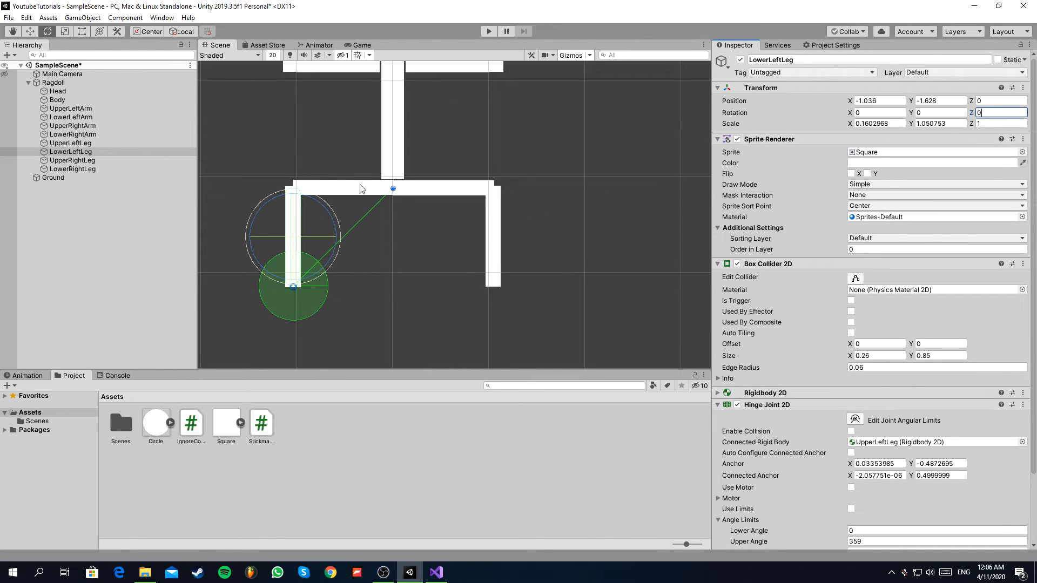
scroll(869, 324, down, 3)
drag(292, 286, 293, 190)
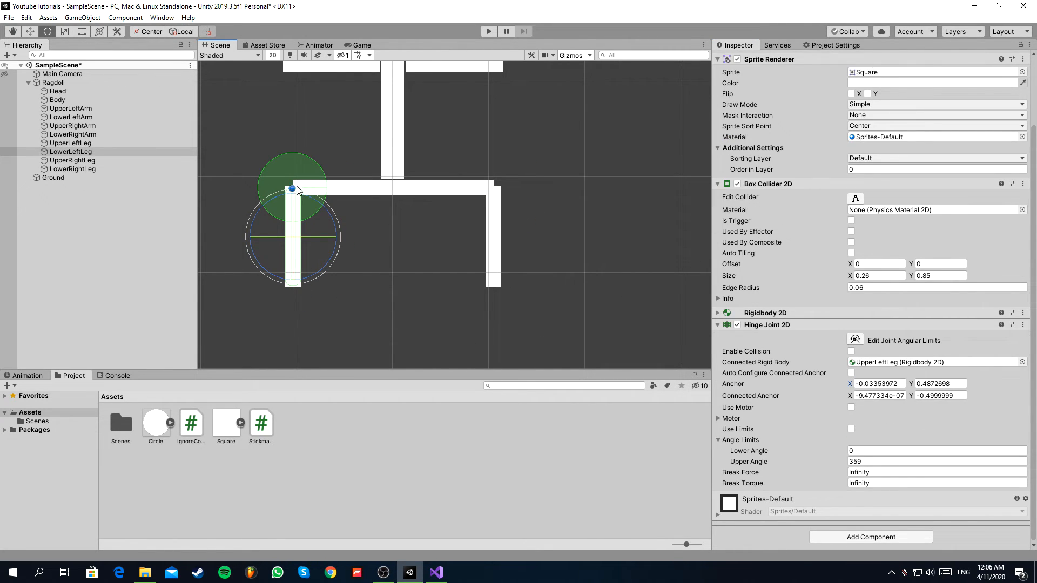
Run the scene, try UpperLeftArm's hinge without angle limits in play mode, and stop the test.
click(489, 31)
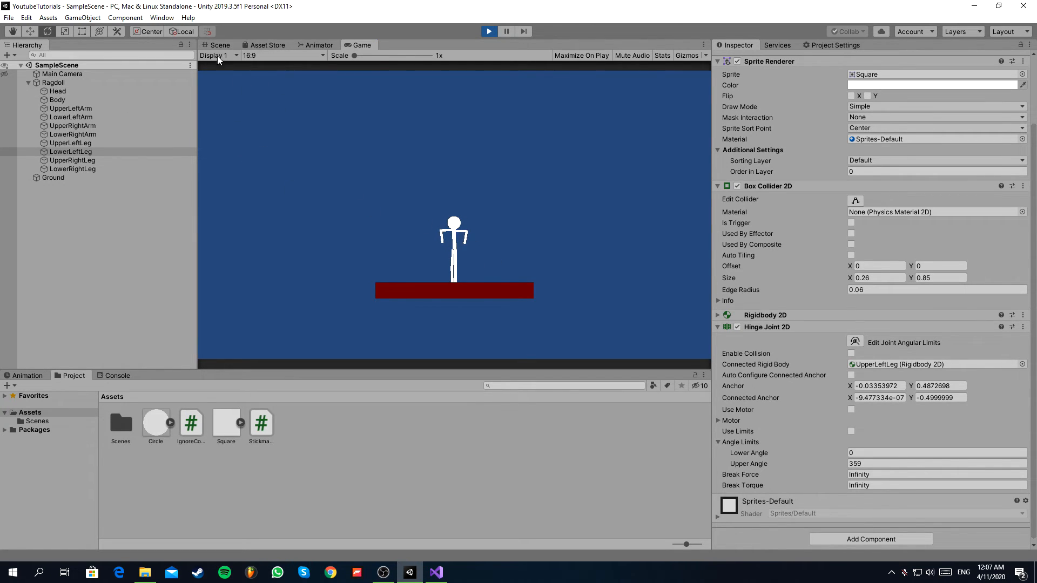
click(91, 108)
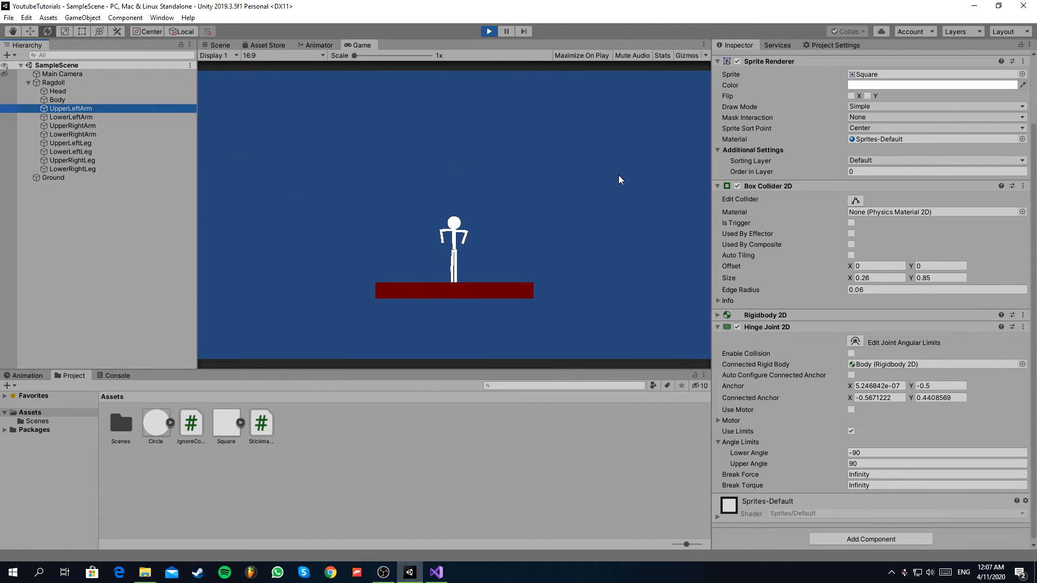
scroll(856, 202, up, 3)
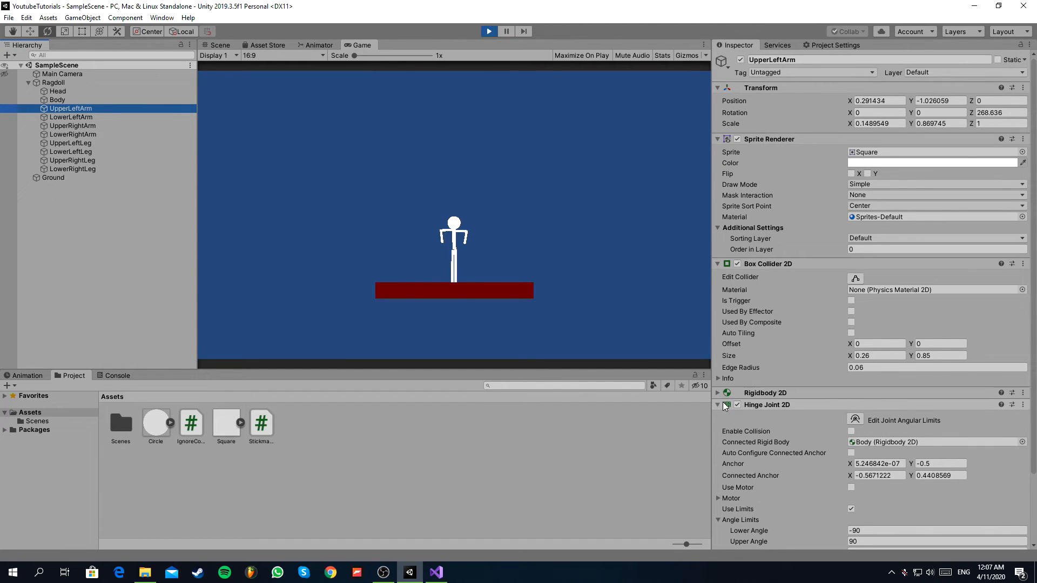
scroll(721, 401, down, 3)
click(851, 429)
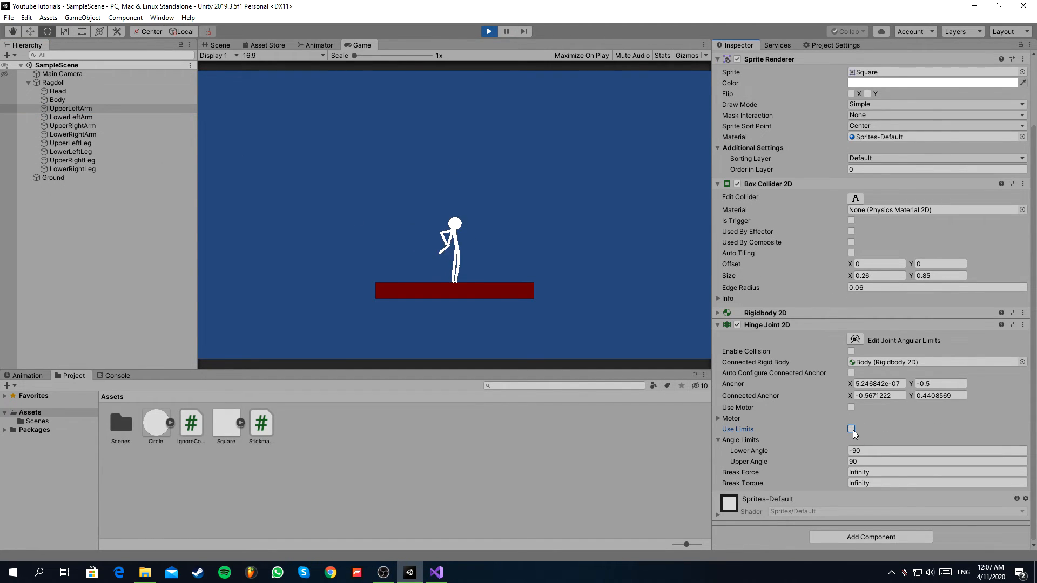
drag(834, 462, 961, 444)
drag(840, 403, 768, 372)
click(219, 45)
scroll(468, 142, down, 4)
scroll(468, 149, up, 10)
click(495, 29)
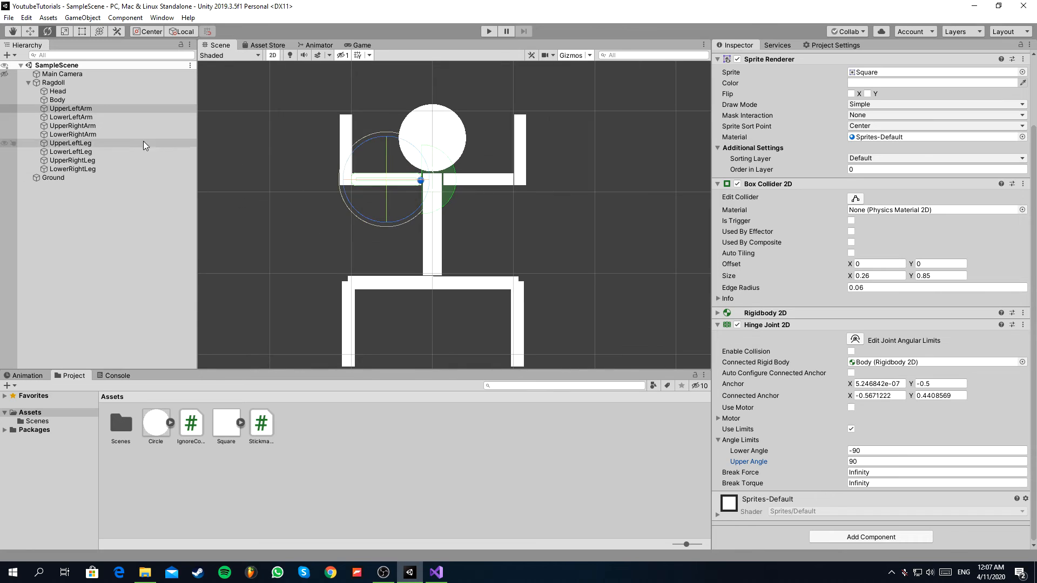
Turn off the hinge limits of UpperLeftArm and UpperRightArm and run the scene to check the arms.
click(72, 126)
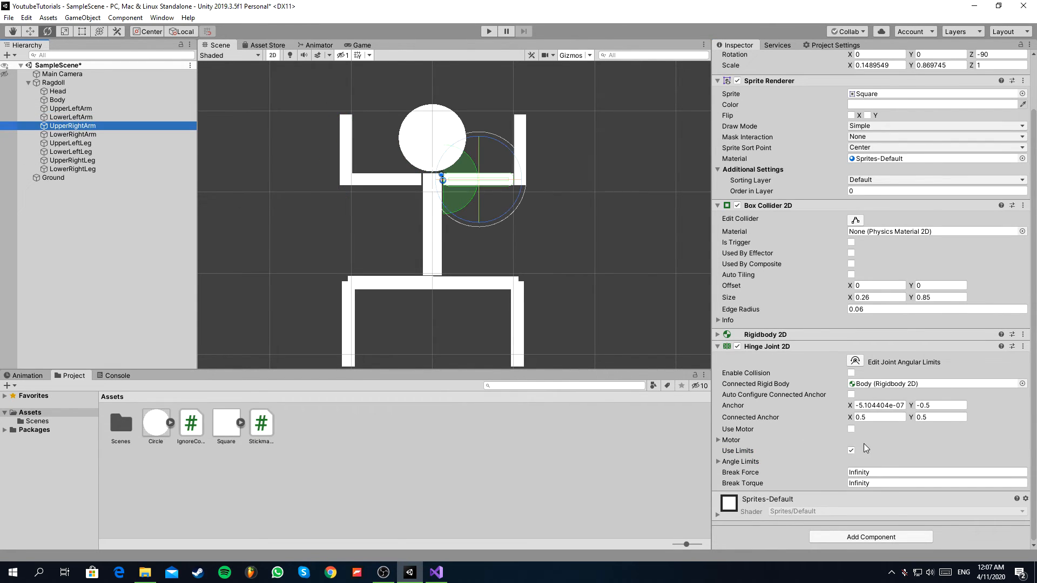
click(490, 31)
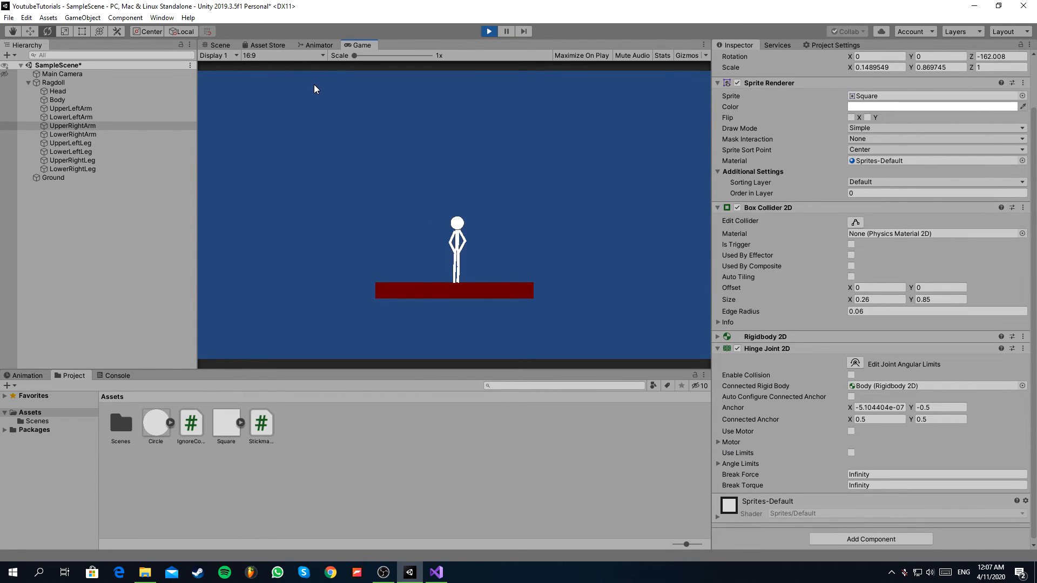
click(220, 45)
scroll(416, 124, down, 5)
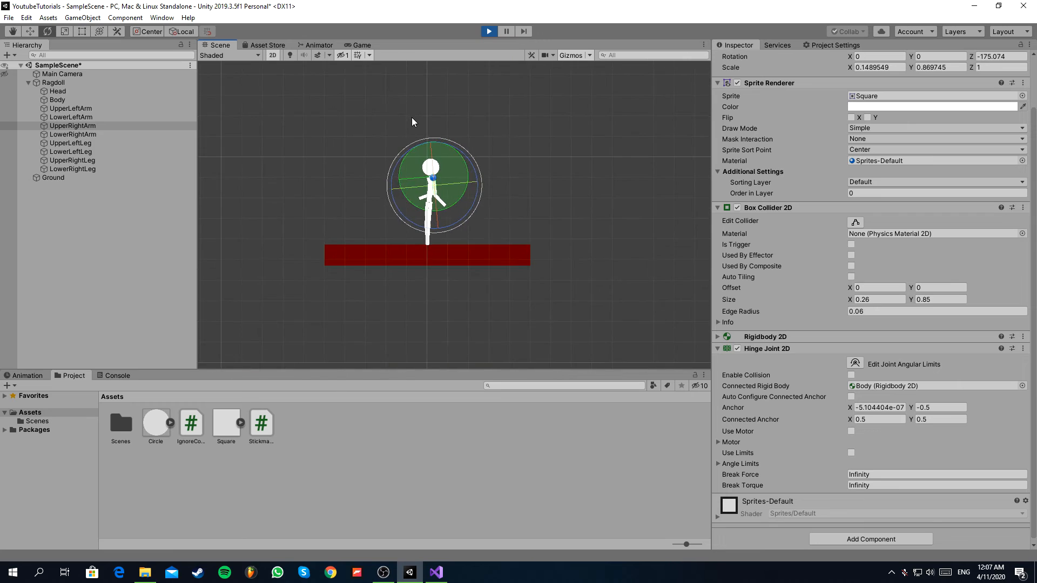
scroll(425, 162, up, 3)
Move the Ground around in play mode to test how the ragdoll keeps its balance.
click(427, 318)
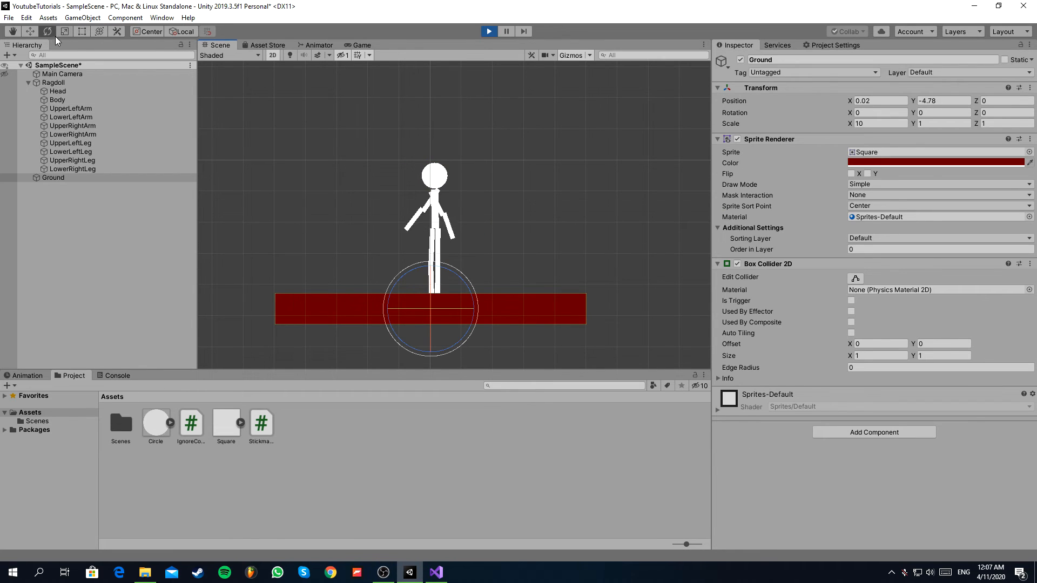
click(29, 31)
drag(433, 304, 360, 338)
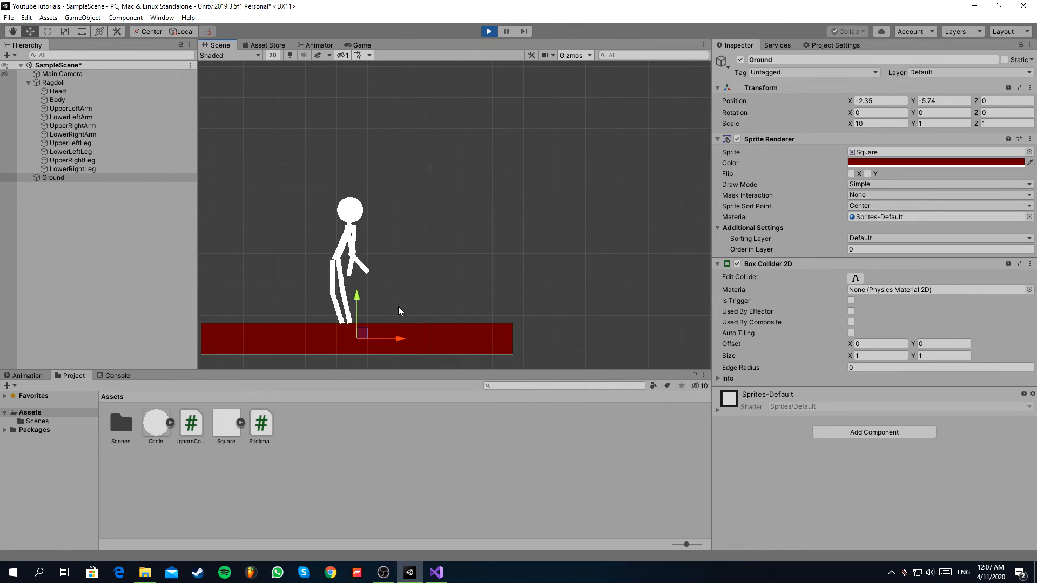
scroll(429, 237, down, 2)
scroll(377, 286, up, 2)
Disable the Ragdoll's Stickman Controller in play mode and enable it again to test falling and standing up.
click(75, 76)
click(75, 82)
click(737, 166)
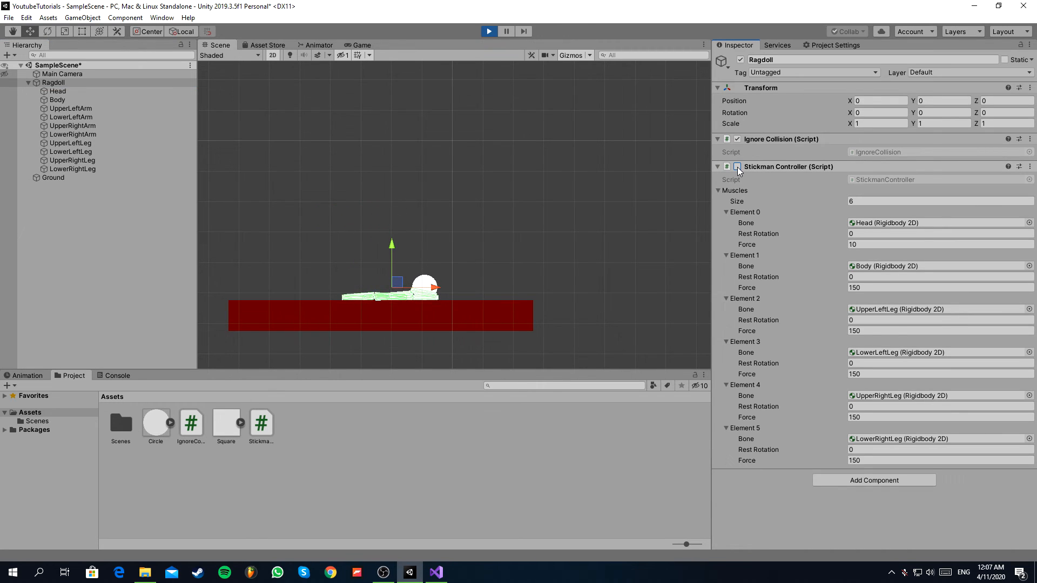
click(737, 167)
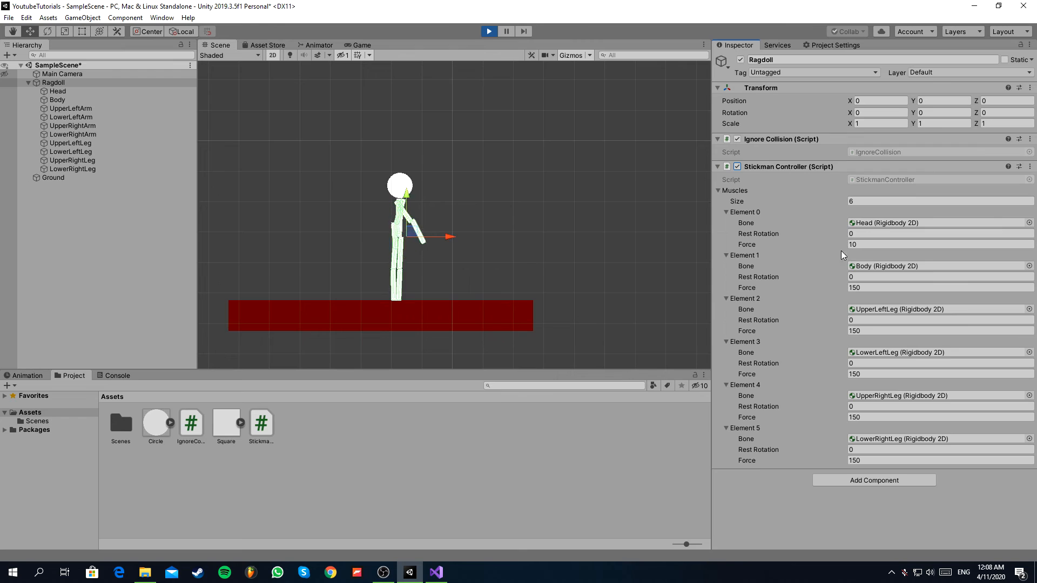
Vary Body's rest rotation and return it to 0, and set UpperRightLeg's rest rotation to about -25.4 to test the pose.
drag(834, 277, 787, 264)
text(0)
drag(840, 406, 357, 46)
click(358, 46)
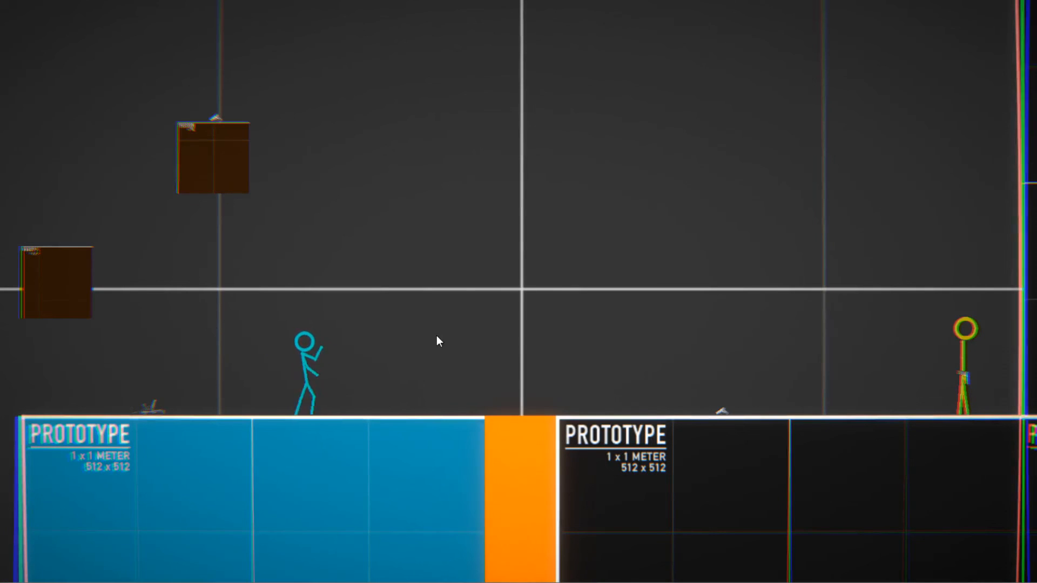
key(d)
key(space)
click(804, 161)
click(875, 207)
click(918, 302)
click(886, 233)
click(651, 202)
click(469, 286)
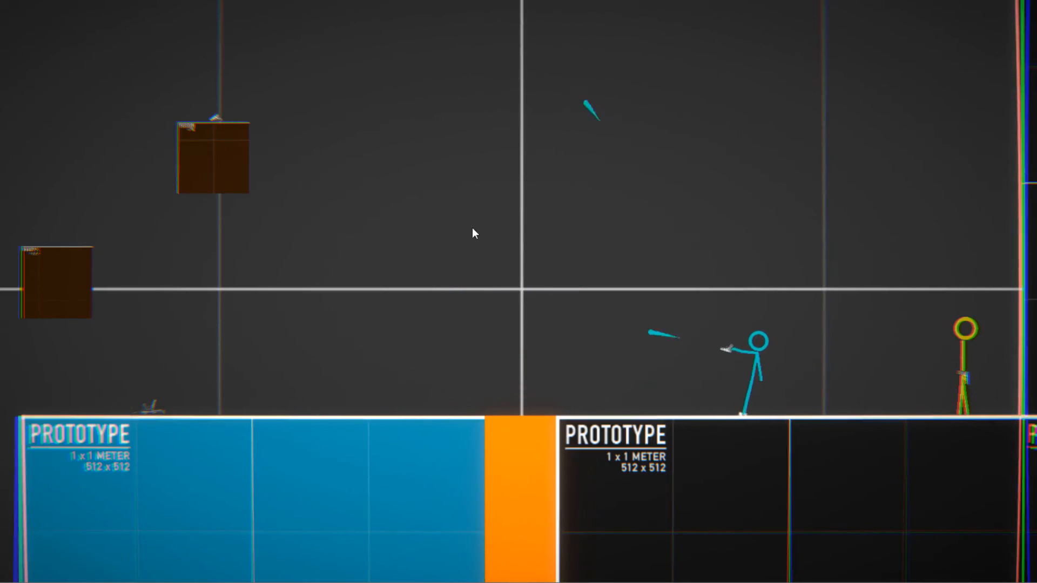
click(967, 318)
click(983, 326)
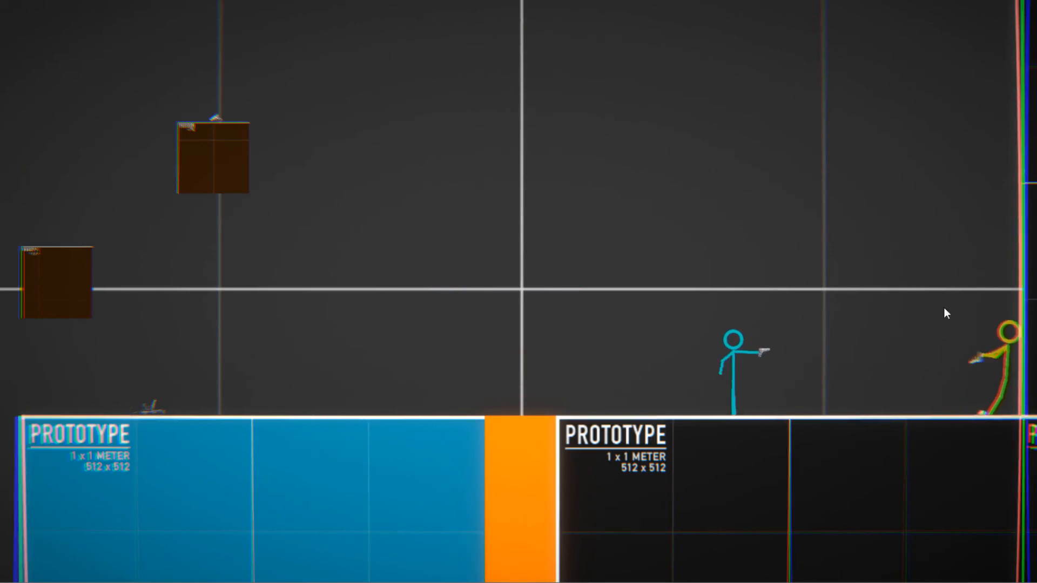
click(875, 180)
key(a)
key(space)
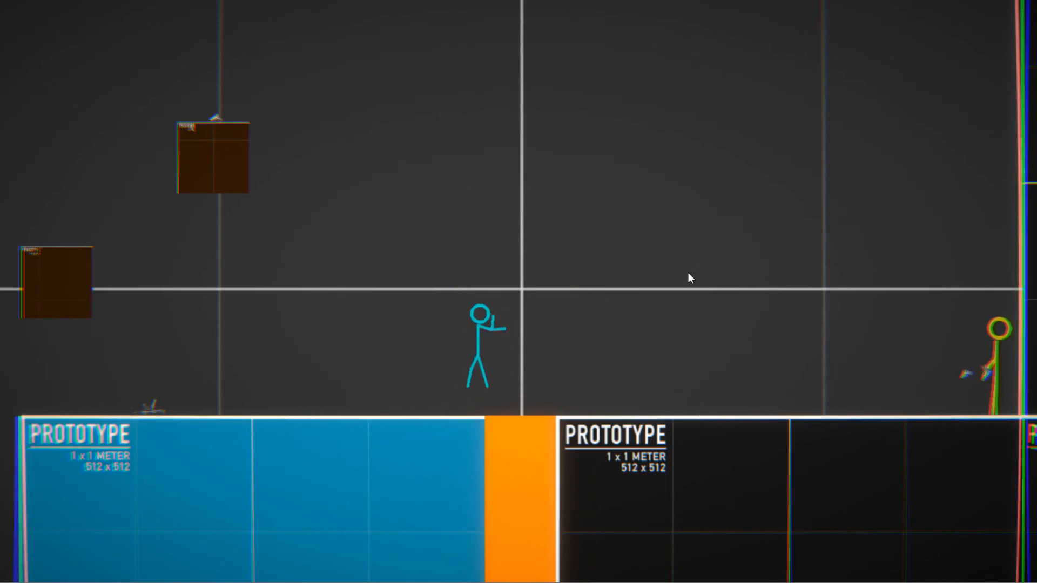
key(space)
key(d)
click(767, 300)
click(766, 263)
click(766, 255)
key(d)
key(space)
mouse_move(794, 257)
mouse_down()
mouse_move(943, 326)
mouse_move(972, 331)
mouse_move(972, 322)
mouse_move(975, 382)
mouse_up()
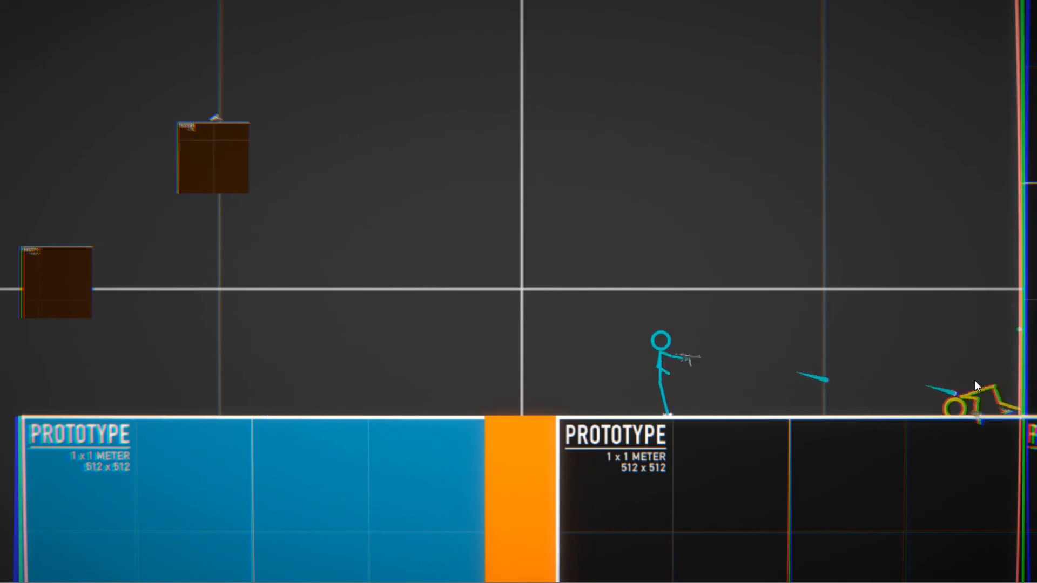
key(a)
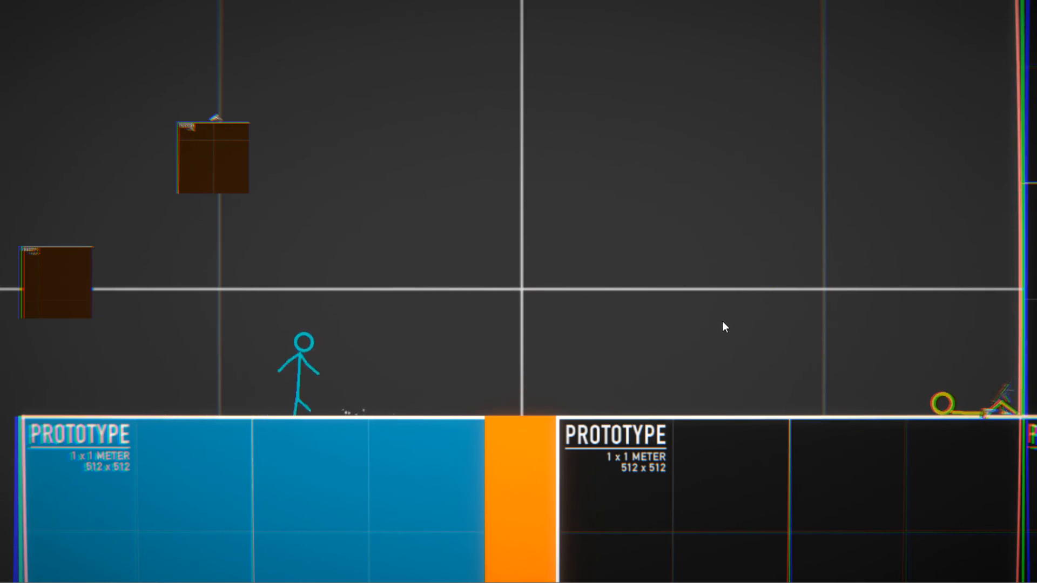
key(space)
key(space)
key(d)
key(space)
key(d)
key(space)
key(d)
click(683, 224)
right_click(680, 219)
key(ctrl)
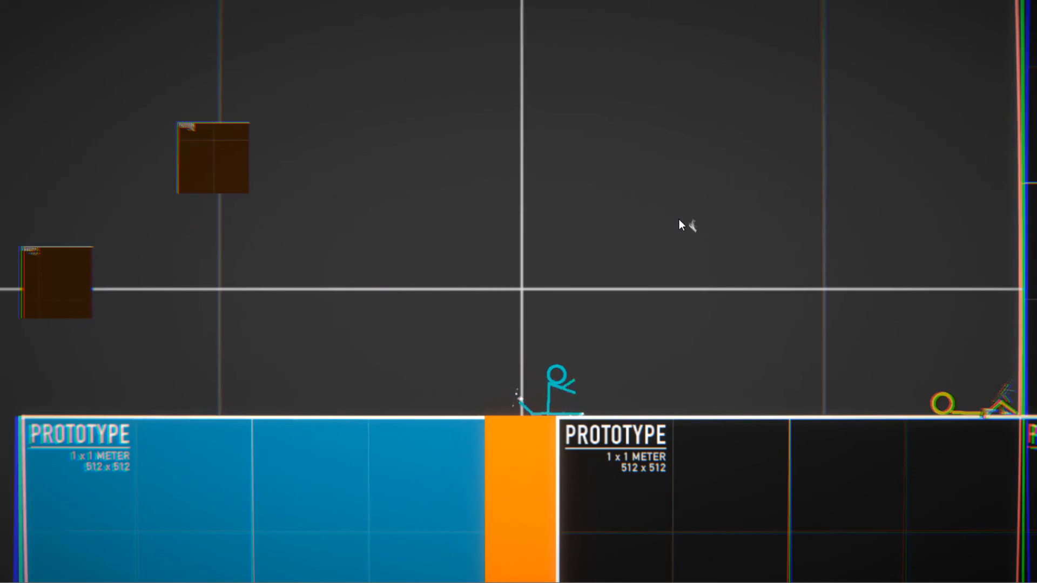